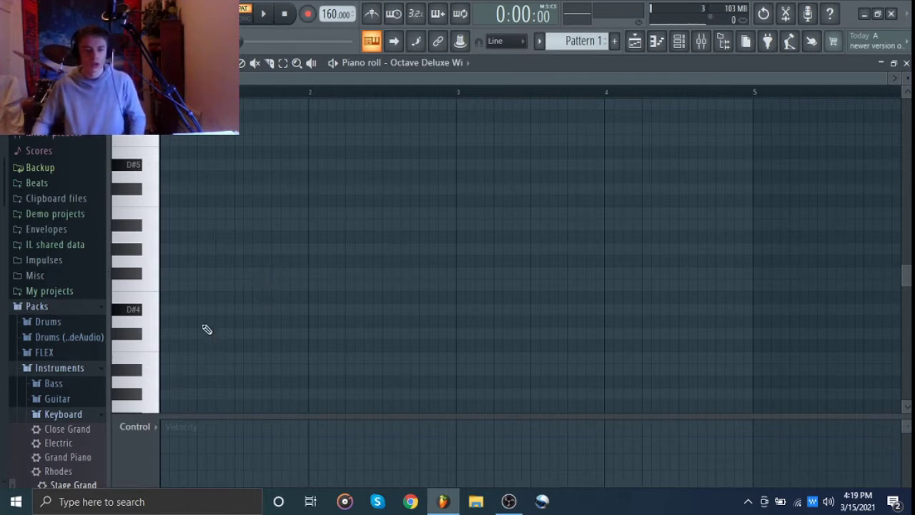
# Review the Octave Trap piano preset used by the melody channel, and return to its piano roll.
pyautogui.click(679, 40)
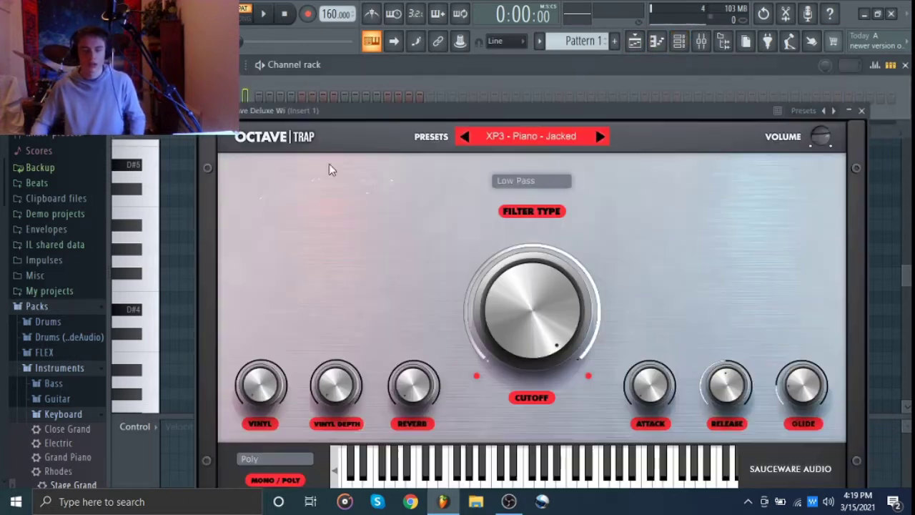
pyautogui.moveTo(527, 113); pyautogui.dragTo(532, 81)
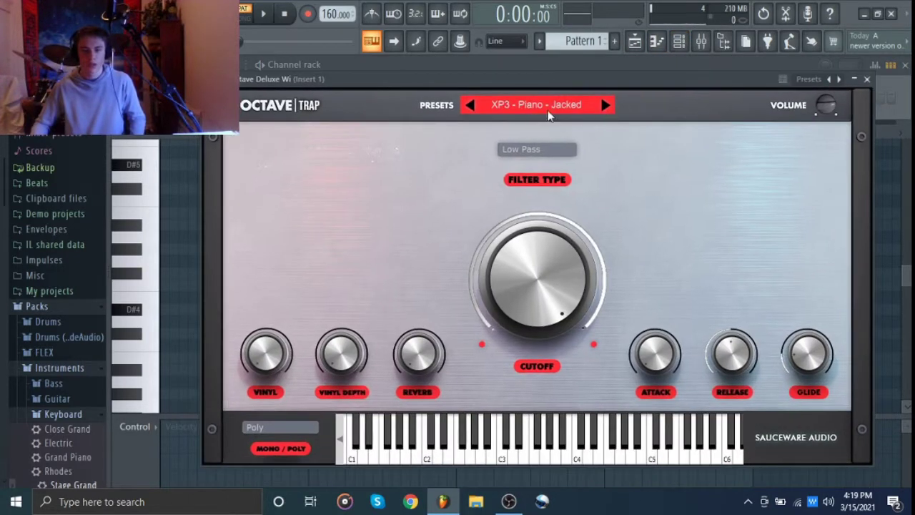
pyautogui.click(867, 78)
pyautogui.click(905, 65)
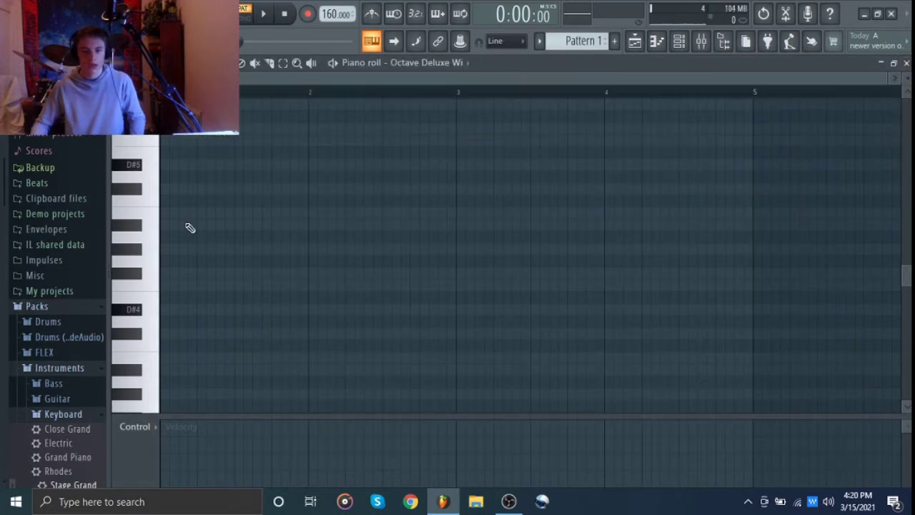
# Draw a four-bar root line alternating D#4 and F4, and make the four notes legato.
pyautogui.click(166, 309)
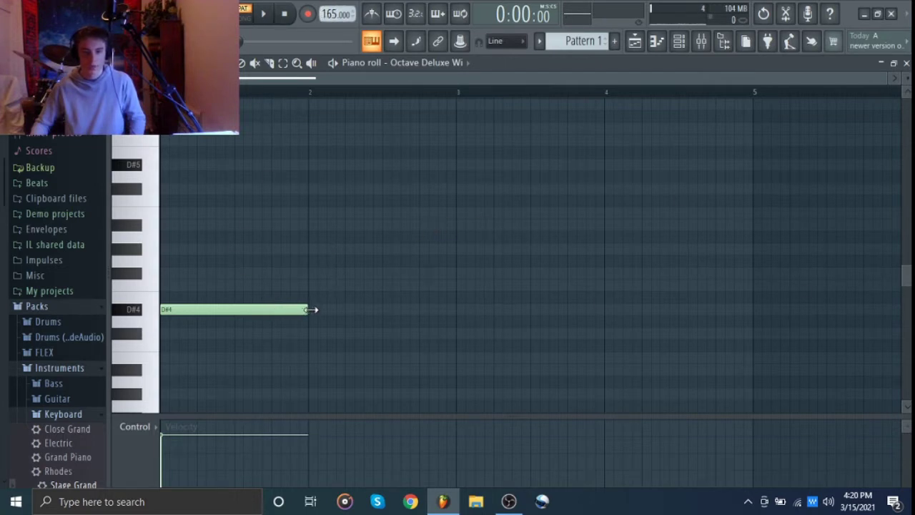
pyautogui.moveTo(346, 275); pyautogui.dragTo(346, 286)
pyautogui.click(461, 312)
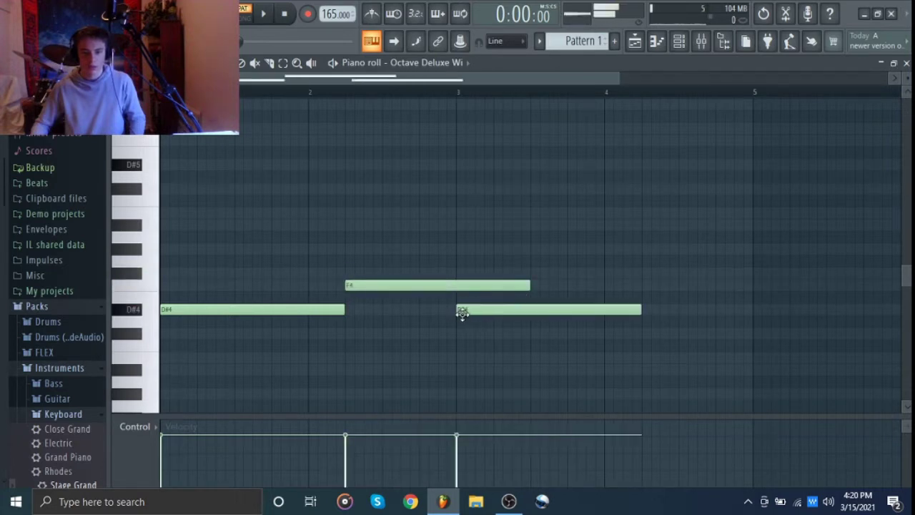
pyautogui.click(608, 286)
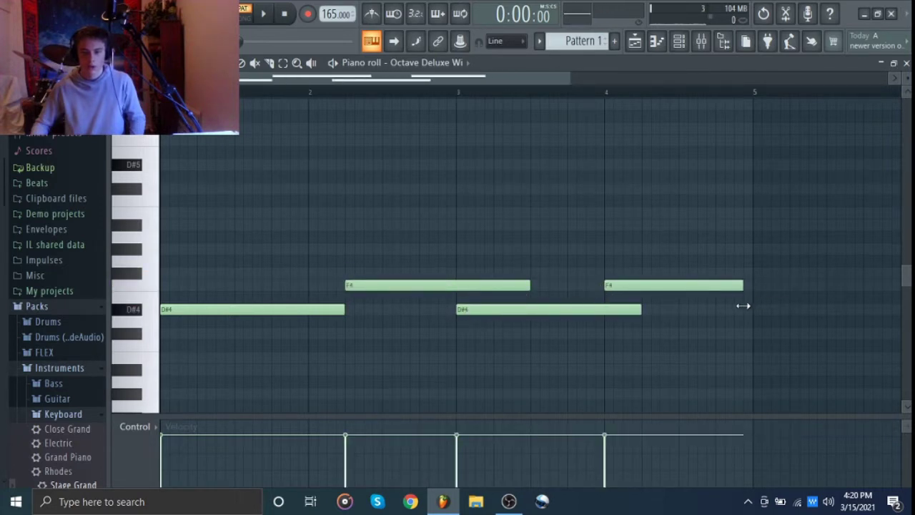
pyautogui.hotkey('ctrl', 'l')
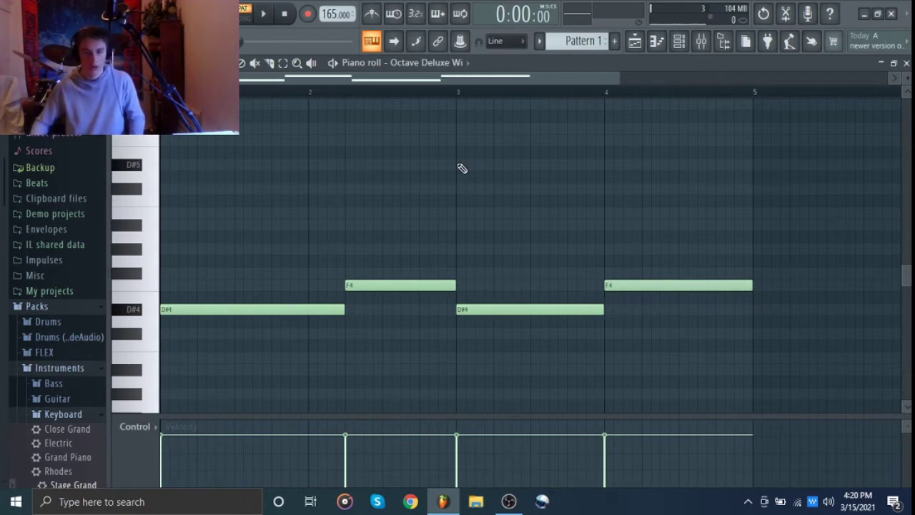
# Add a Sampler channel and copy the four root notes into its piano roll.
pyautogui.click(442, 62)
pyautogui.click(441, 89)
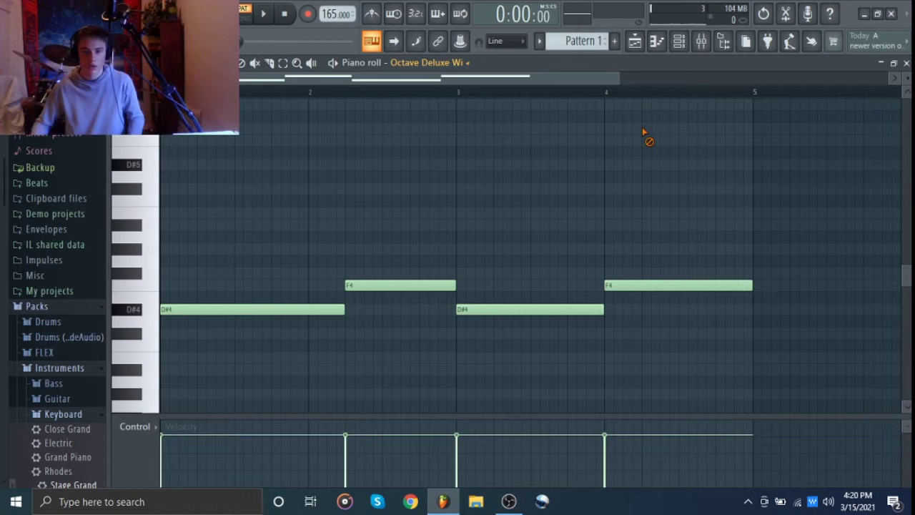
pyautogui.click(678, 40)
pyautogui.click(202, 136)
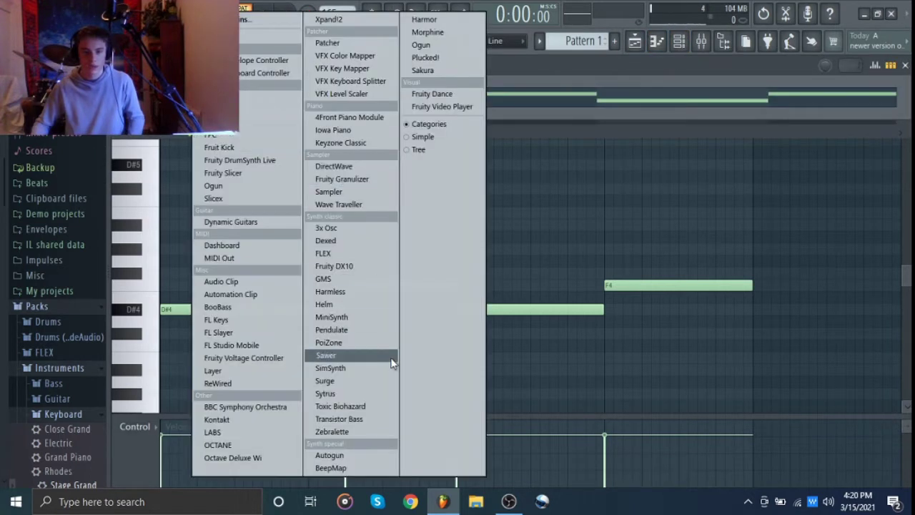
pyautogui.click(353, 194)
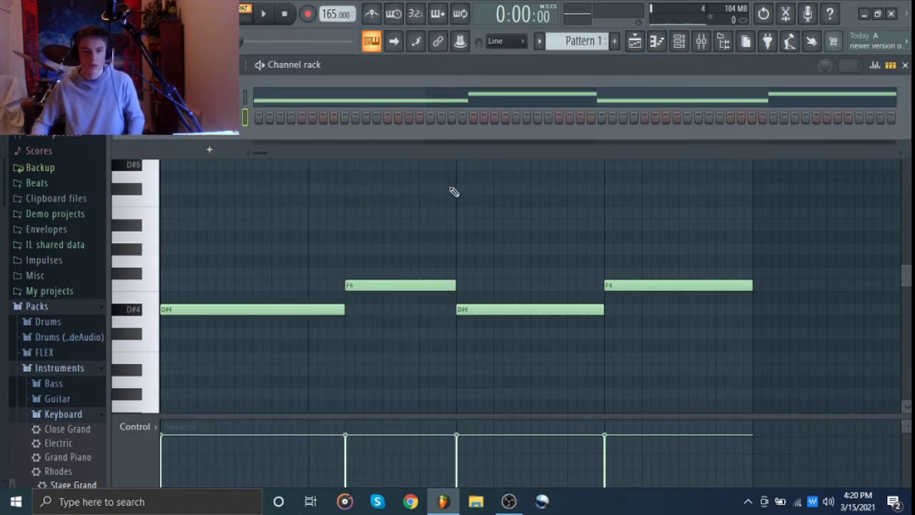
pyautogui.rightClick(241, 125)
pyautogui.click(363, 111)
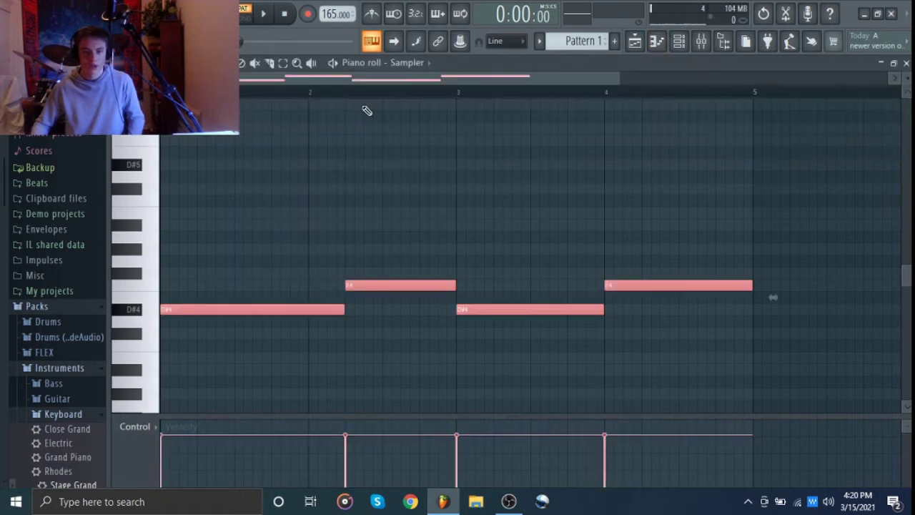
# In the Octave Deluxe piano roll, stack F#4 and A#4 over the first D#4, and G#4 and B4 over the first F4.
pyautogui.click(423, 64)
pyautogui.click(359, 177)
pyautogui.click(163, 273)
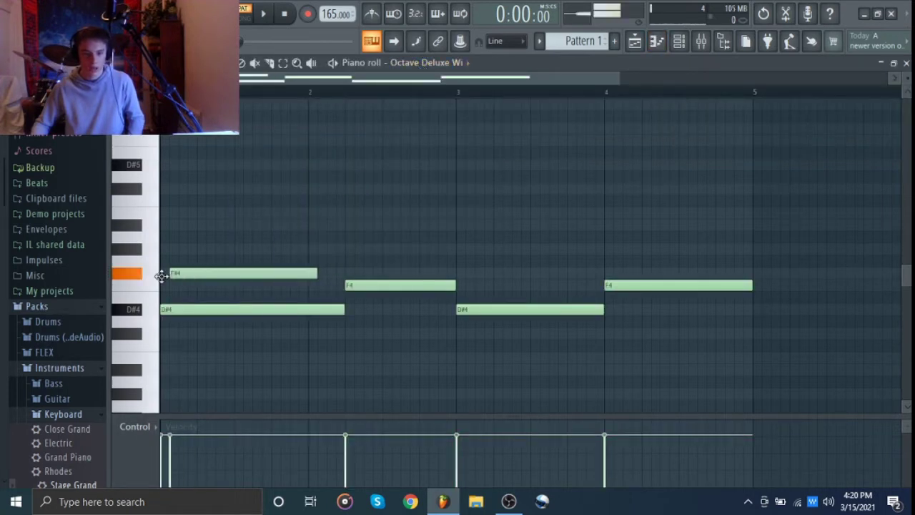
pyautogui.click(180, 226)
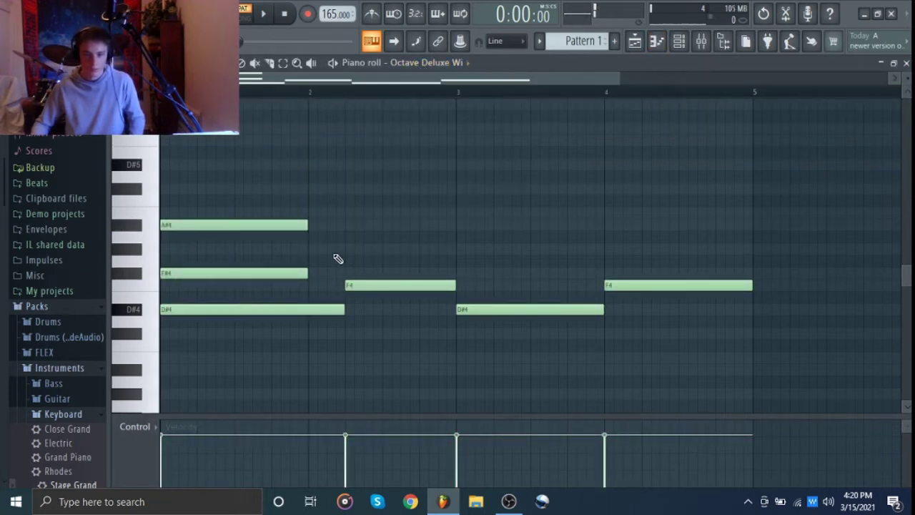
pyautogui.click(348, 248)
pyautogui.click(348, 212)
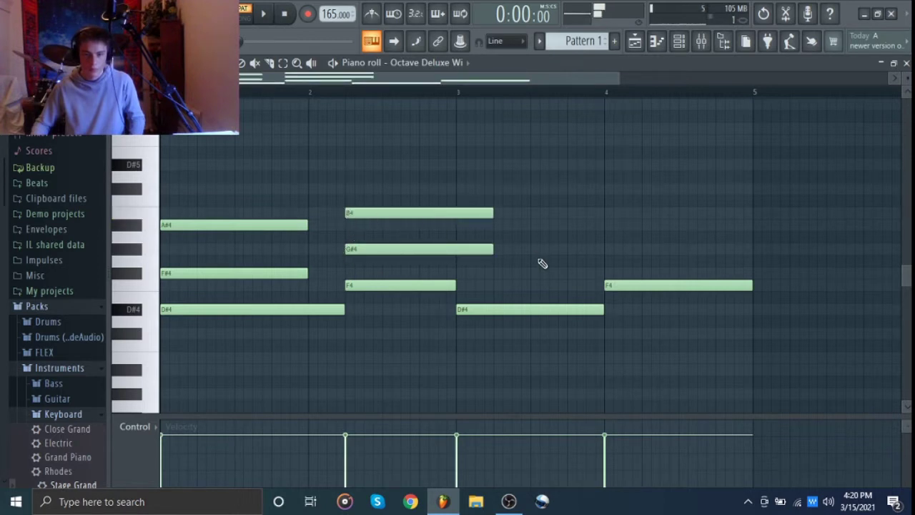
pyautogui.moveTo(478, 266); pyautogui.dragTo(460, 219)
# Delete the root notes in bars 3 and 4, and duplicate the first two chords in their place.
pyautogui.rightClick(512, 310)
pyautogui.rightClick(666, 285)
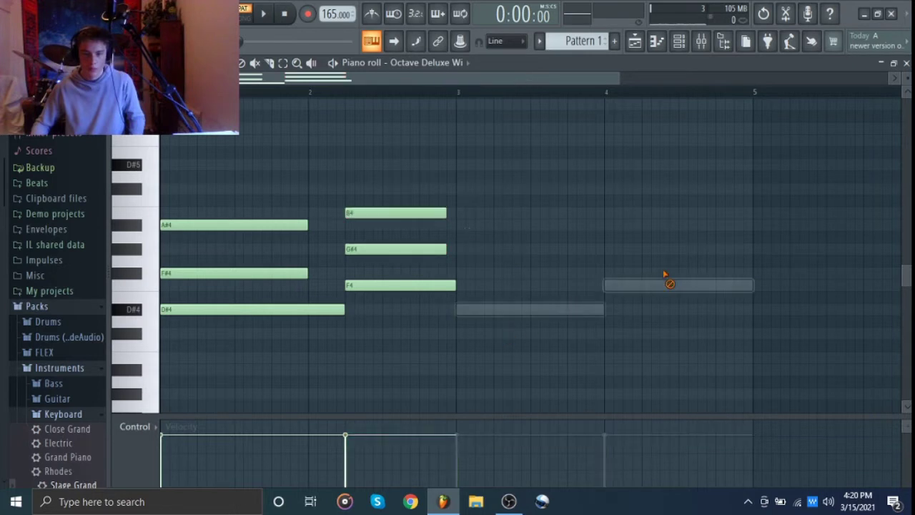
pyautogui.hotkey('ctrl', 'b')
pyautogui.rightClick(513, 173)
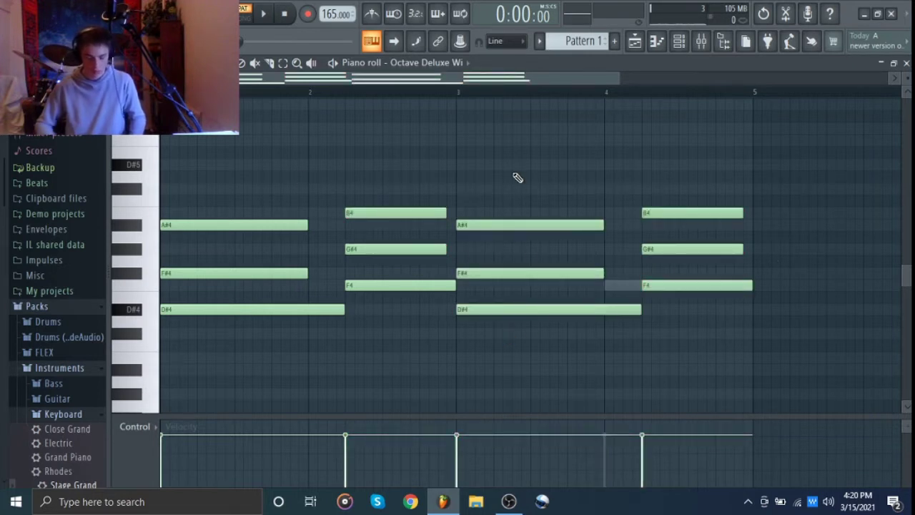
# Make the chords legato, using a temporary B4 note at bar 5 to extend the last chord, and delete that note.
pyautogui.hotkey('ctrl', 'l')
pyautogui.click(755, 212)
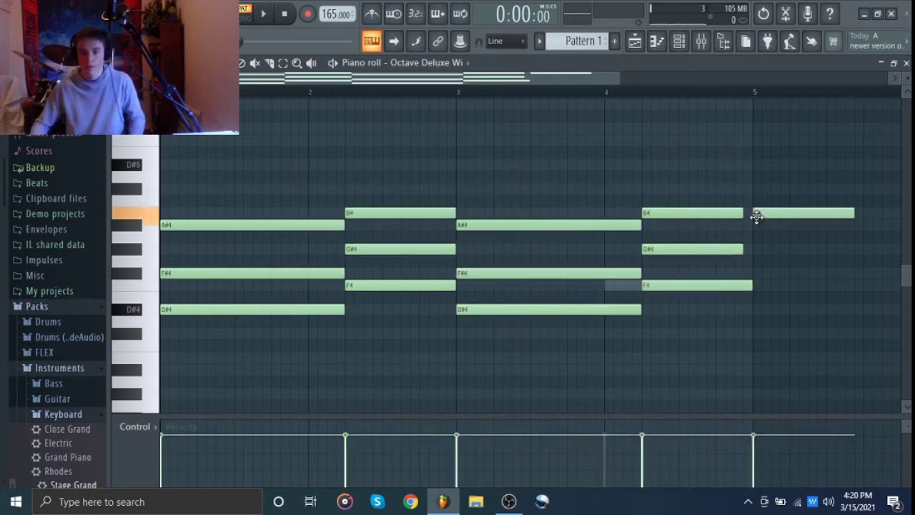
pyautogui.hotkey('ctrl', 'l')
pyautogui.press('space')
pyautogui.rightClick(797, 212)
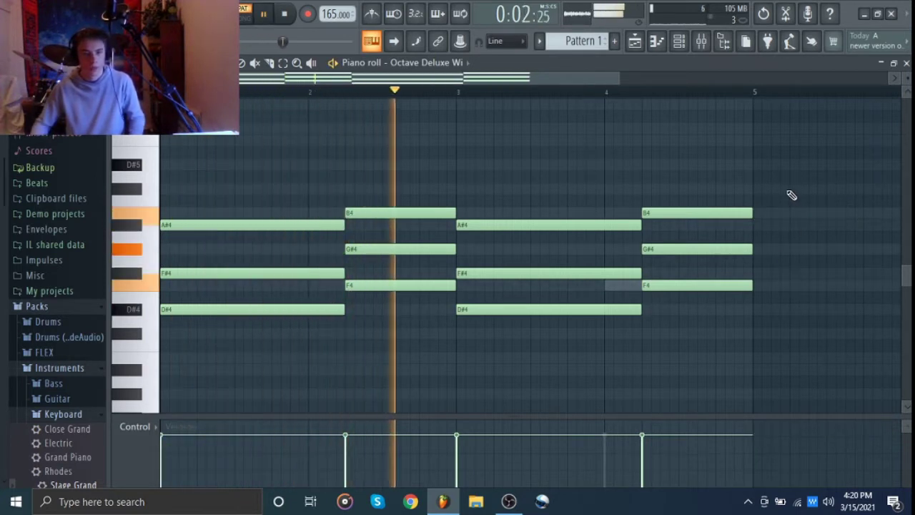
# Raise the notes of the last chord to F#4, A#4 and C#5, and play back the progression.
pyautogui.moveTo(683, 313); pyautogui.dragTo(678, 200)
pyautogui.press('space')
pyautogui.click(669, 238)
pyautogui.moveTo(668, 238); pyautogui.dragTo(691, 188)
pyautogui.press('space')
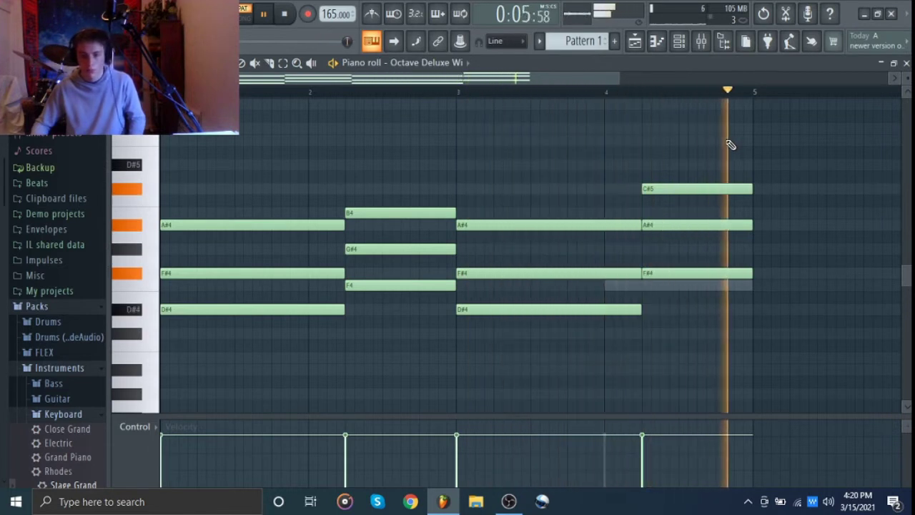
pyautogui.press('space')
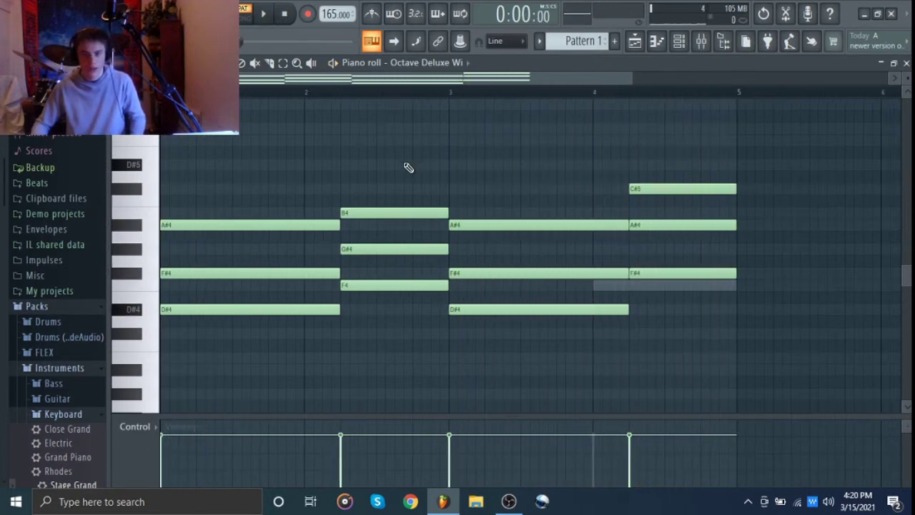
# In the Sampler piano roll, raise the last root note to F#4 and align its start with the final chord.
pyautogui.scroll(1, 429, 129)
pyautogui.doubleClick(651, 295)
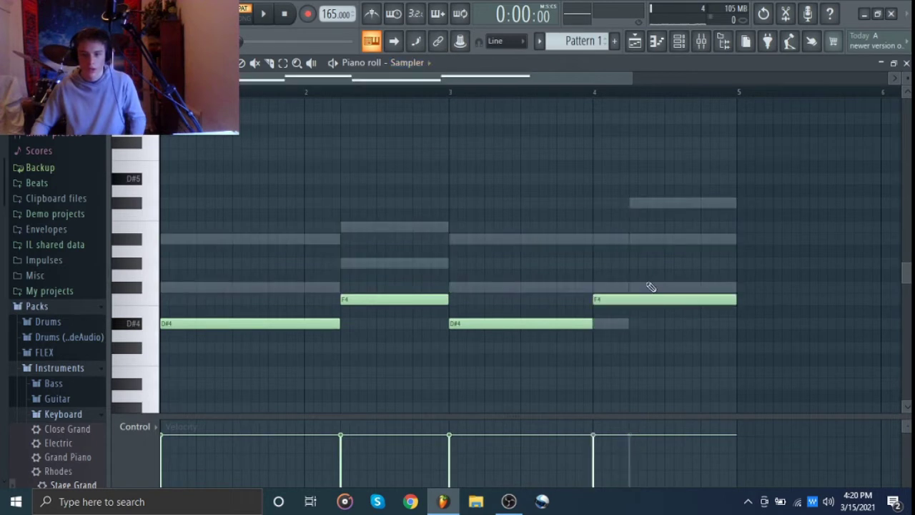
pyautogui.moveTo(651, 296); pyautogui.dragTo(686, 284)
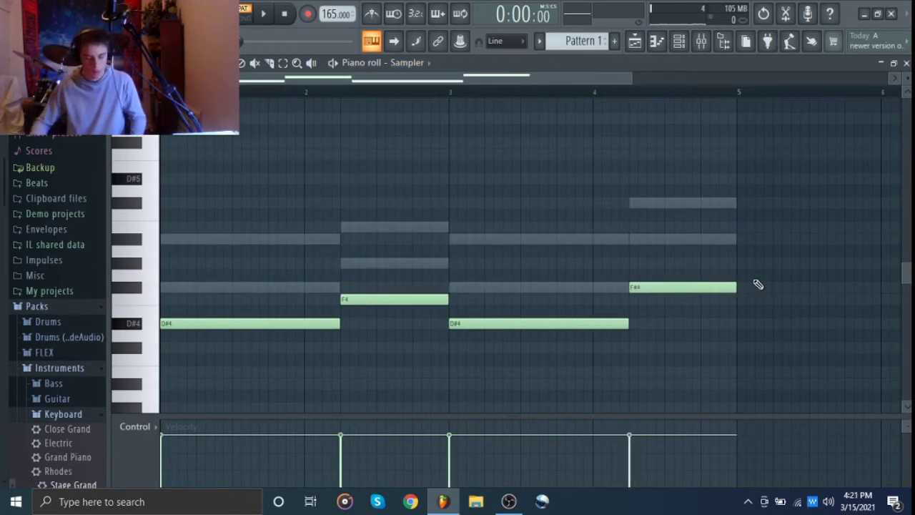
# Disable the typing keyboard piano input and play back the Octave Deluxe chord progression.
pyautogui.click(371, 41)
pyautogui.press('space')
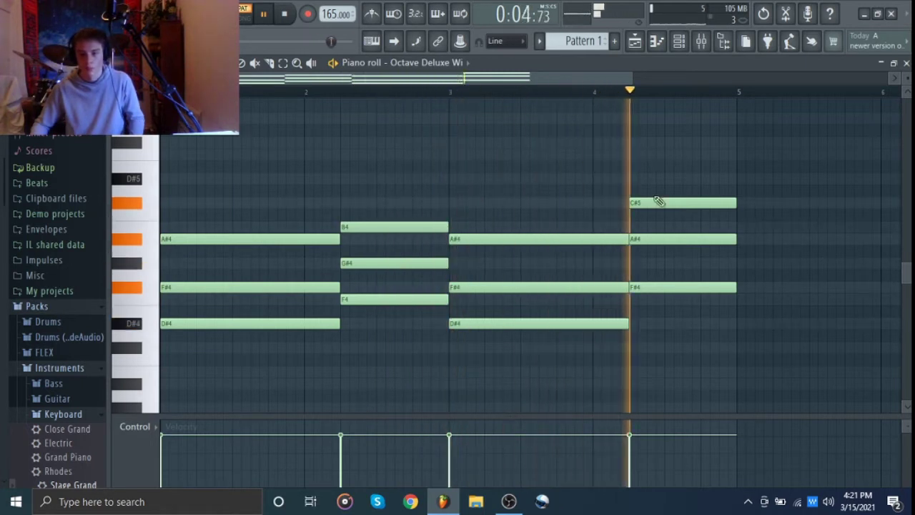
pyautogui.press('space')
# Draw short consecutive melody notes above the first chord, with F#5 first, G#5 second and B5 fourth, and audition them.
pyautogui.scroll(3, 225, 208)
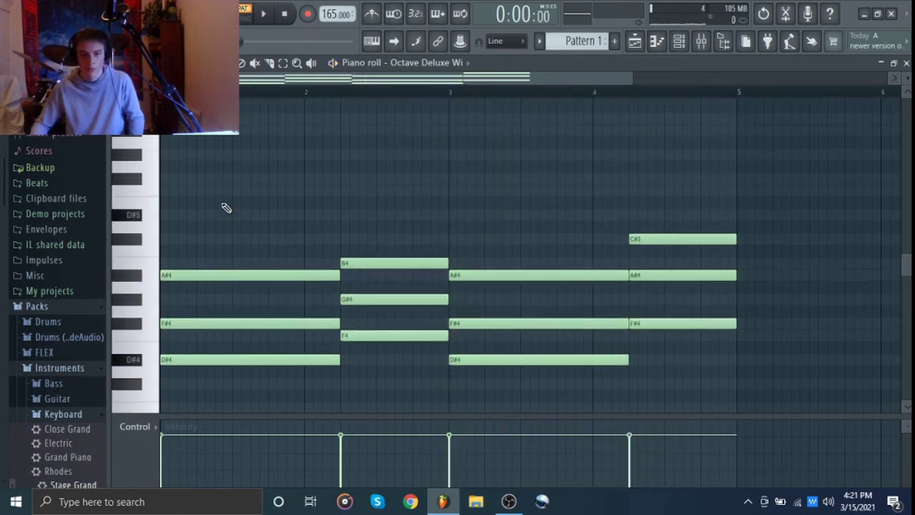
pyautogui.moveTo(186, 229); pyautogui.dragTo(134, 226)
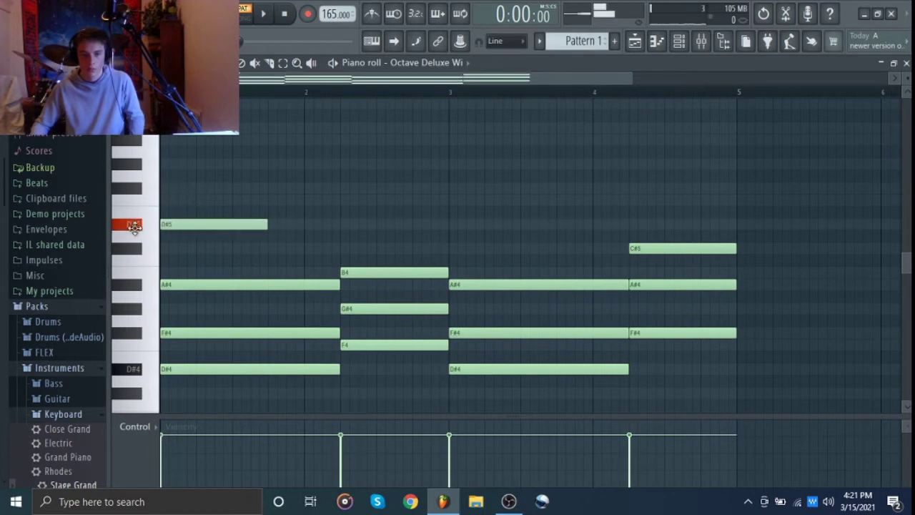
pyautogui.moveTo(255, 225); pyautogui.dragTo(245, 185)
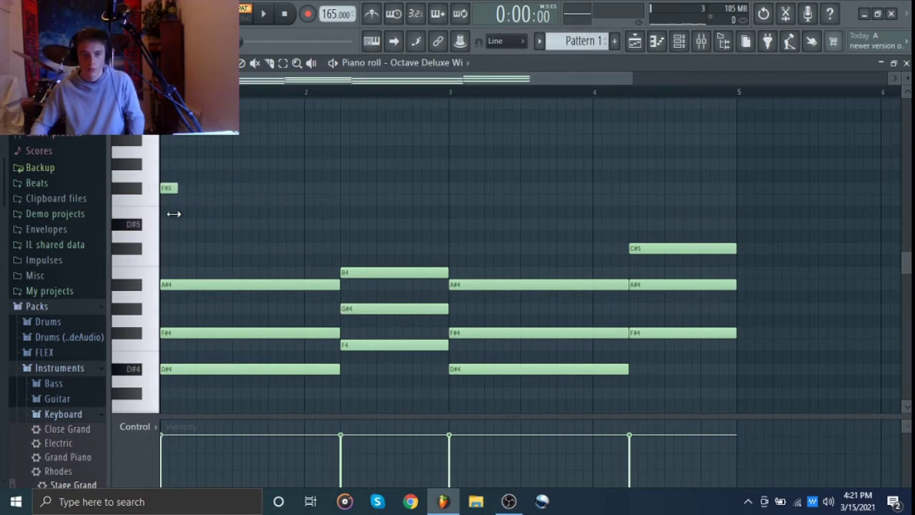
pyautogui.click(180, 165)
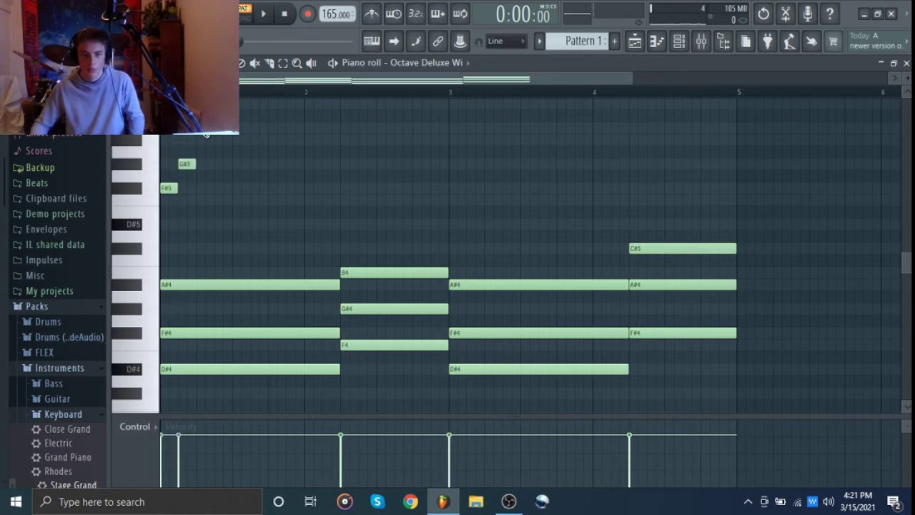
pyautogui.click(206, 134)
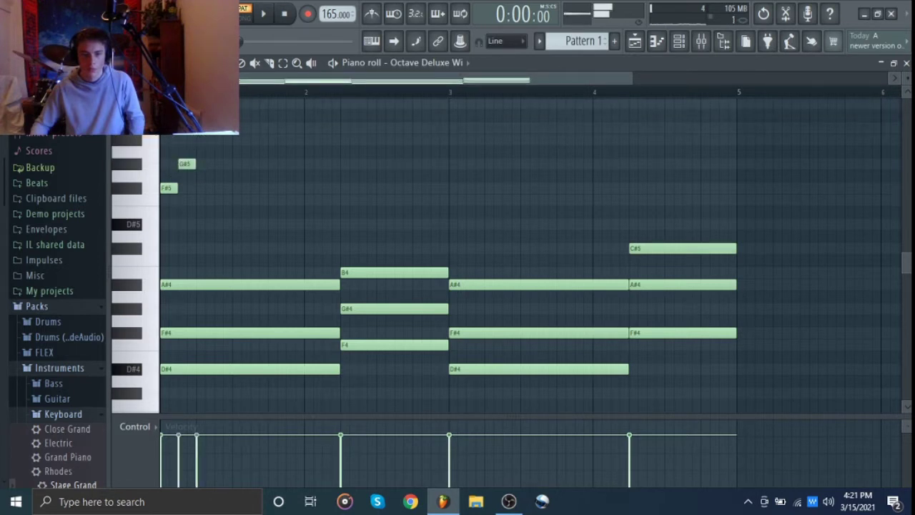
pyautogui.click(215, 135)
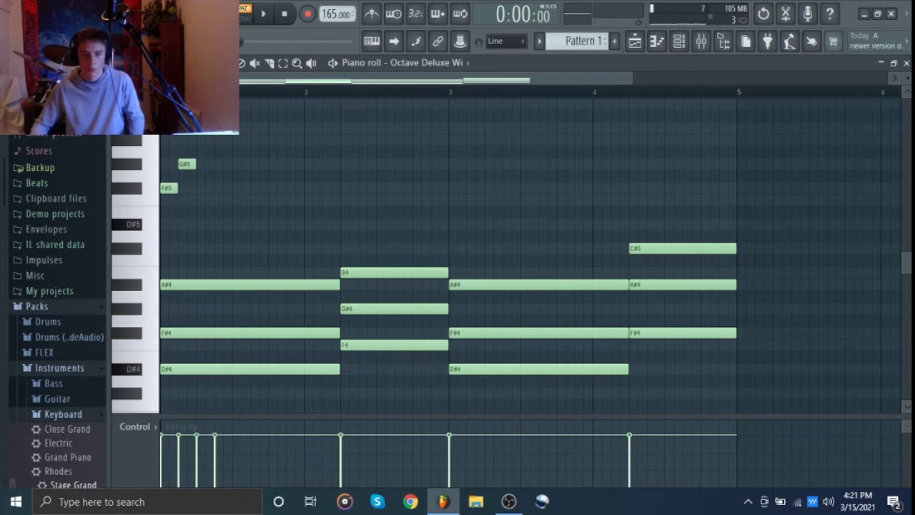
pyautogui.scroll(1, 206, 139)
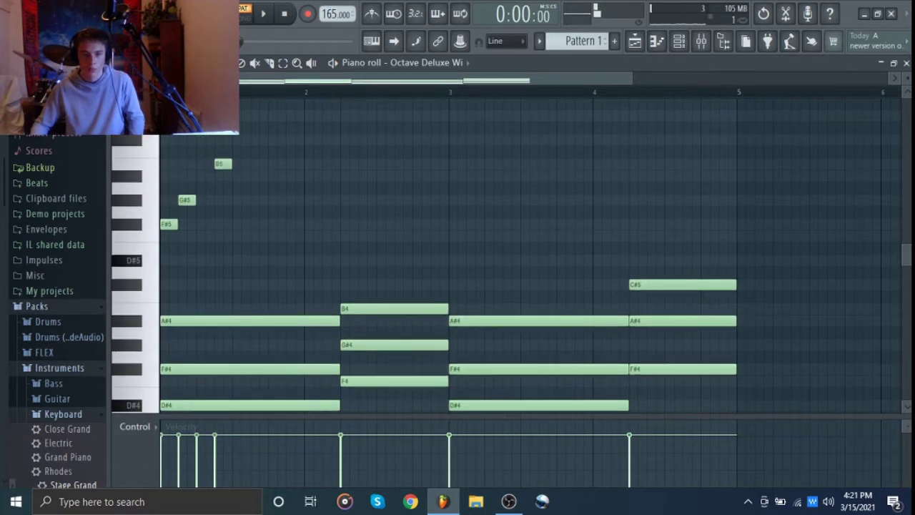
pyautogui.press('space')
pyautogui.press('space')
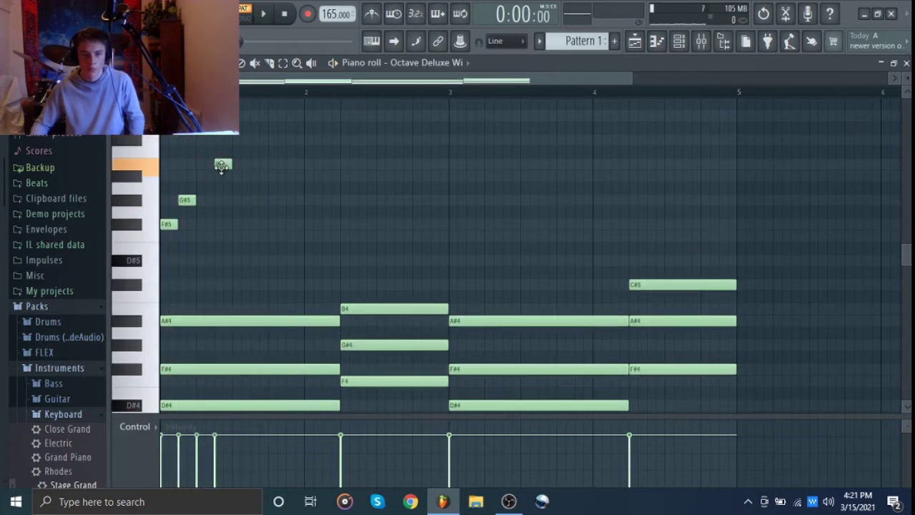
# Lengthen the B5 melody note to the end of bar 1, and change the third melody note to C#6.
pyautogui.moveTo(221, 165); pyautogui.dragTo(303, 166)
pyautogui.press('space')
pyautogui.press('space')
pyautogui.press('space')
pyautogui.press('space')
pyautogui.click(204, 140)
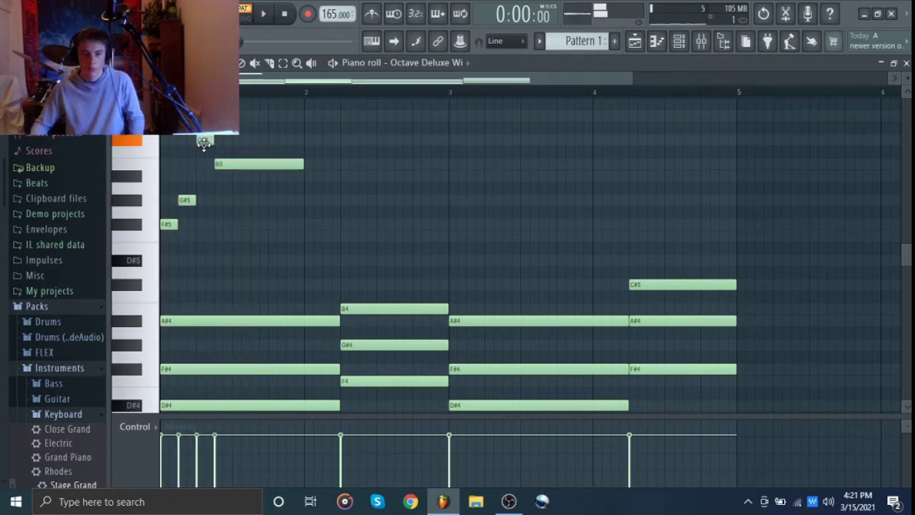
pyautogui.press('space')
pyautogui.press('space')
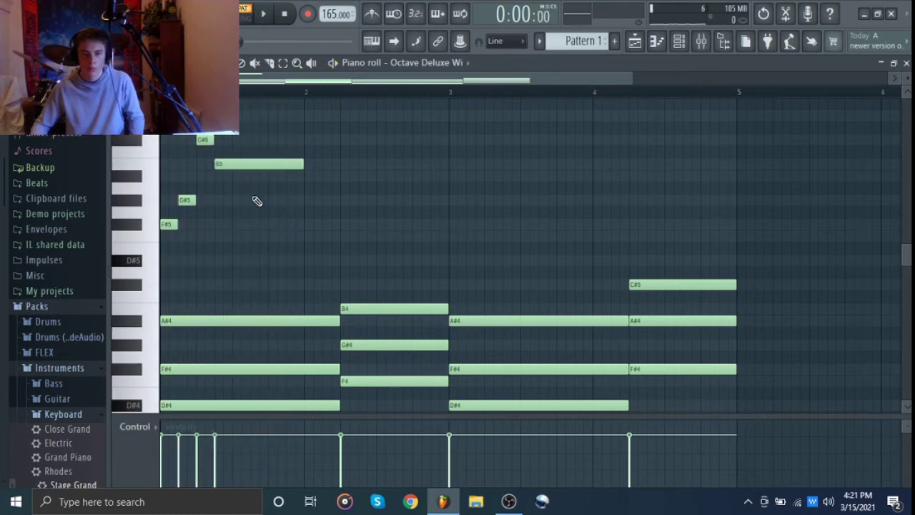
# Add an A#5 note at the end of bar 1, shorten the B5 to meet it, and play the melody.
pyautogui.click(270, 200)
pyautogui.moveTo(263, 201); pyautogui.dragTo(271, 175)
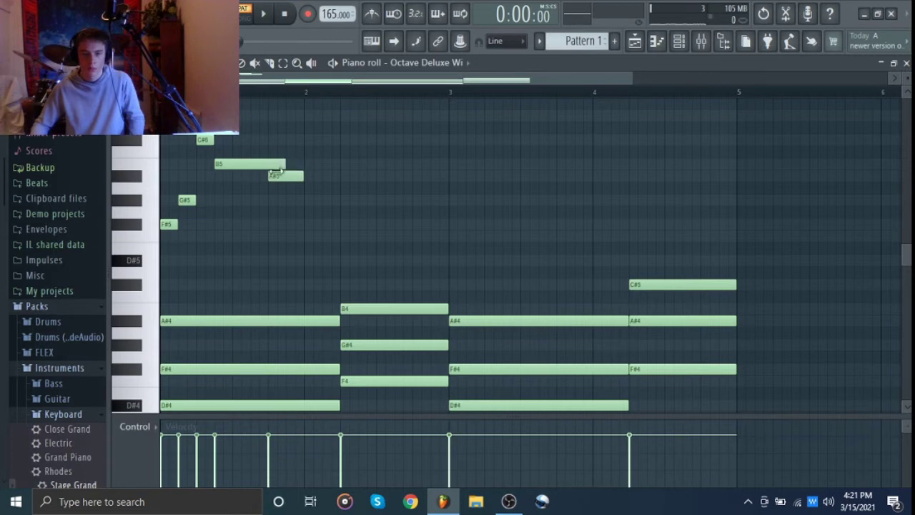
pyautogui.press('space')
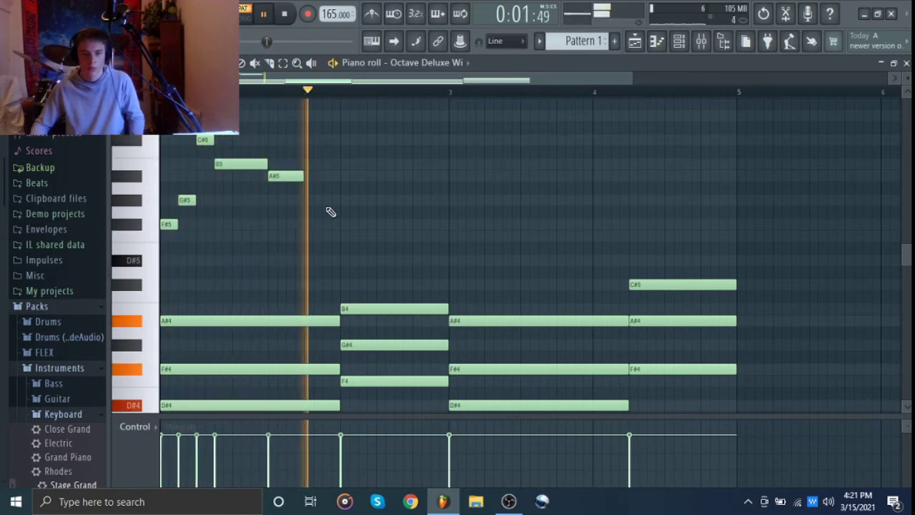
# Stop playback and add stacked A#5 and B5 notes at the start of the second chord.
pyautogui.press('space')
pyautogui.click(342, 176)
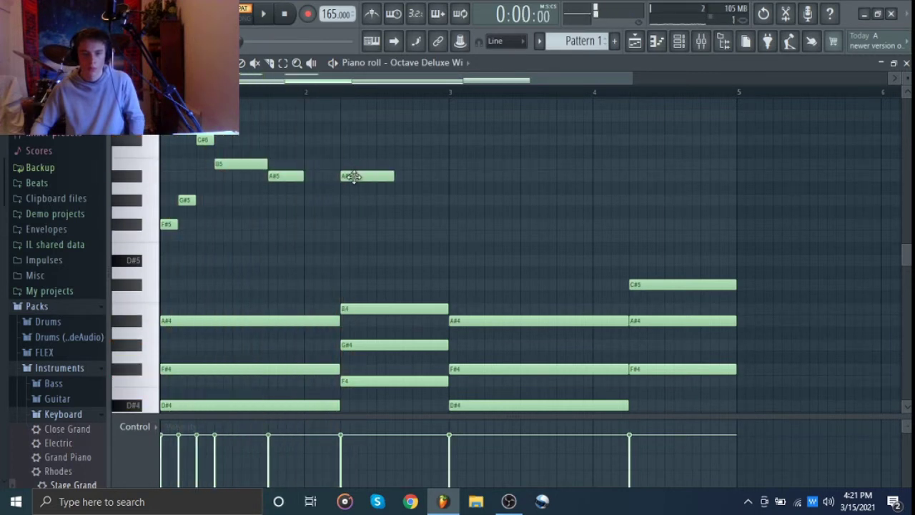
pyautogui.moveTo(351, 178); pyautogui.dragTo(352, 164)
pyautogui.click(345, 176)
# Strum the A#5 and B5 pair with the strumizer, lengthen the B5 to the end of bar 2, and audition it.
pyautogui.moveTo(372, 206); pyautogui.dragTo(372, 133)
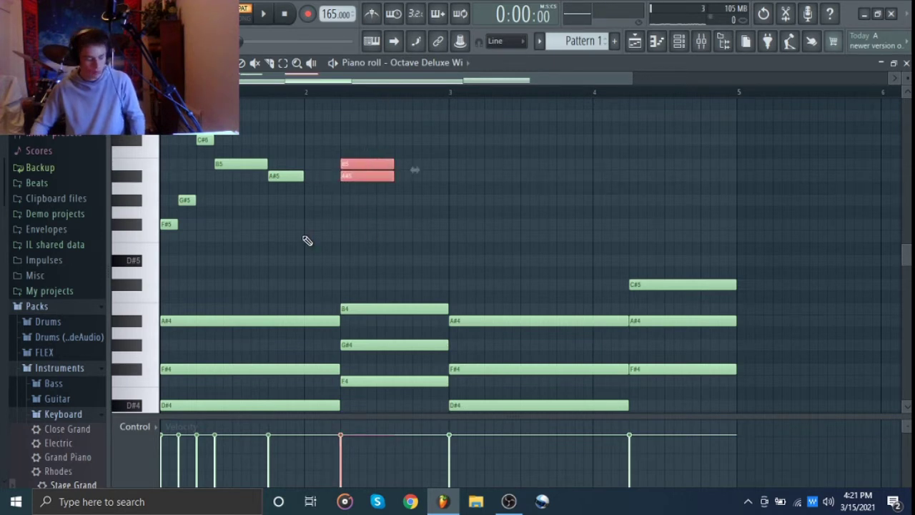
pyautogui.hotkey('alt', 's')
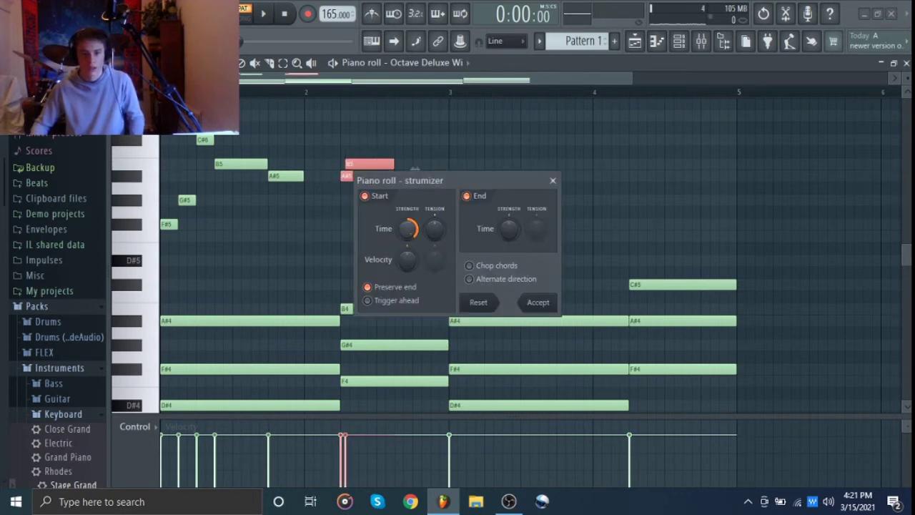
pyautogui.click(537, 301)
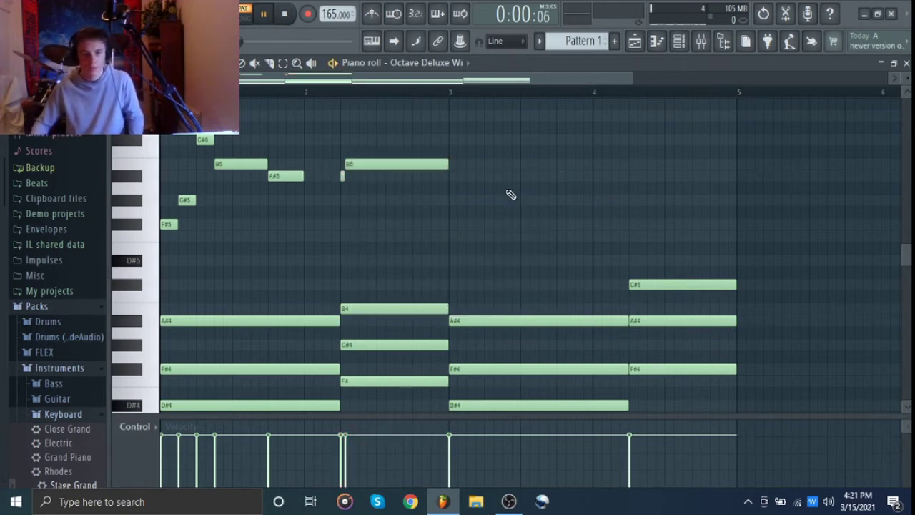
pyautogui.press('space')
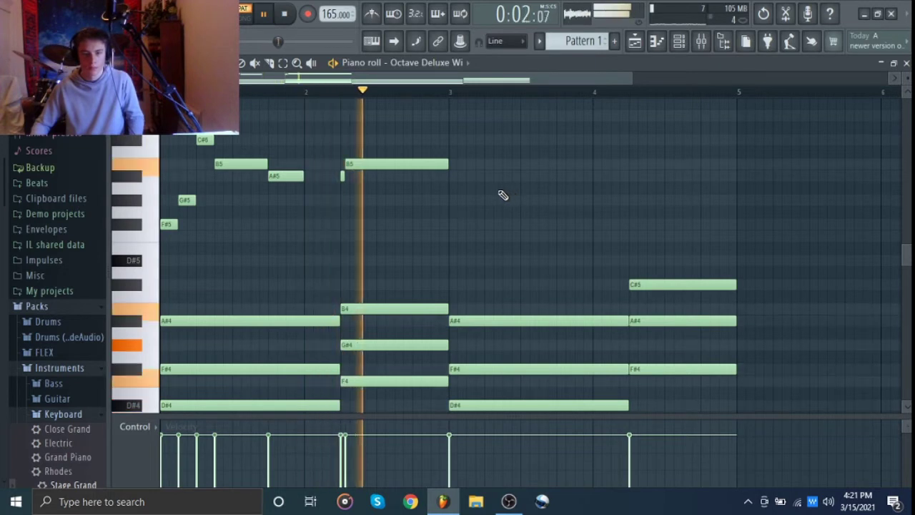
pyautogui.press('space')
# Try the strummed pair higher, with the long note at C#6 and the short grace note at B5, and audition it.
pyautogui.moveTo(357, 164); pyautogui.dragTo(363, 138)
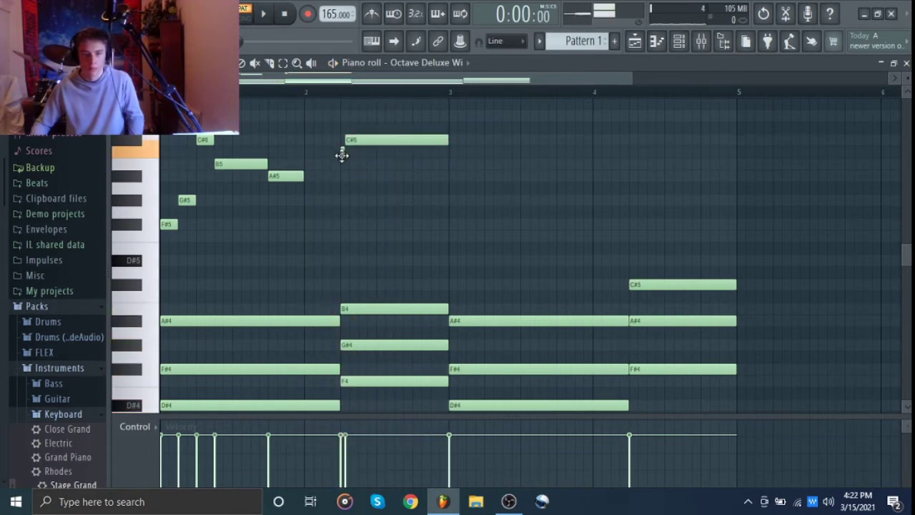
pyautogui.click(341, 164)
pyautogui.click(305, 89)
pyautogui.press('space')
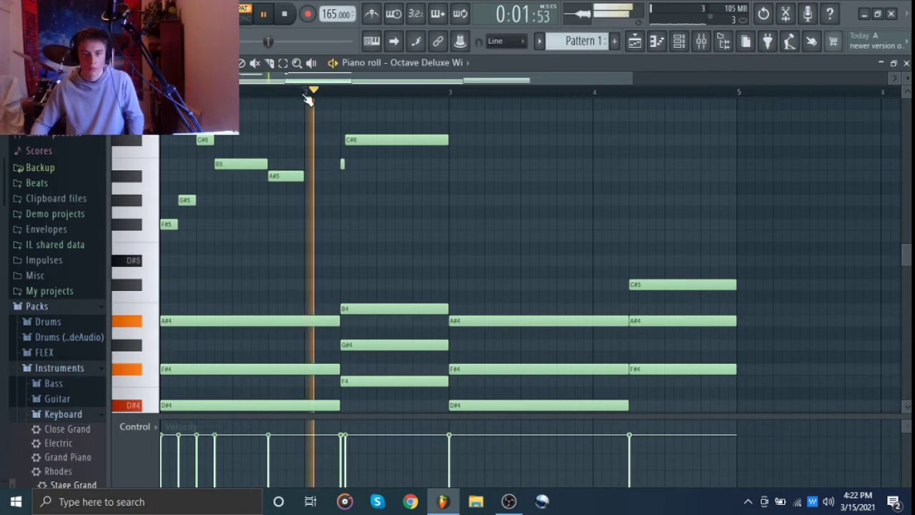
pyautogui.press('space')
pyautogui.click(283, 13)
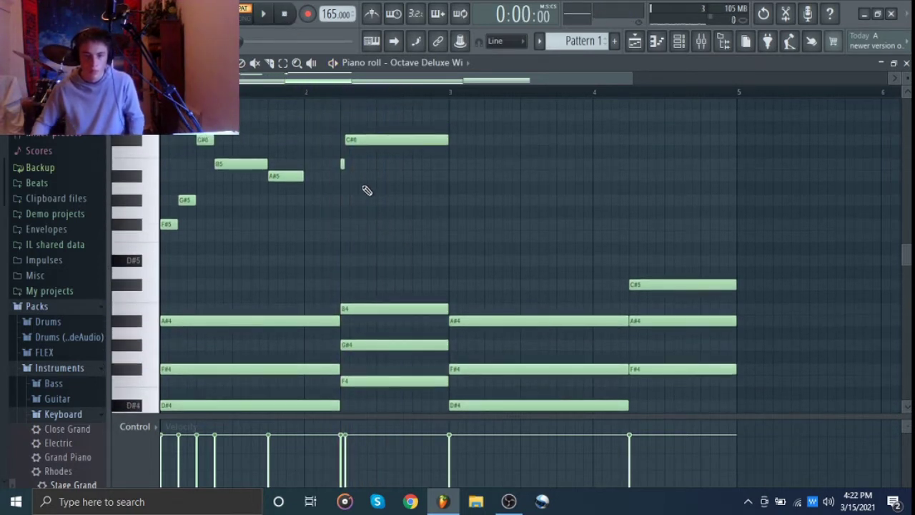
# Try the strummed pair lower, with the long note at A#5 and the grace note at G#5, and play it.
pyautogui.moveTo(380, 112); pyautogui.dragTo(344, 168)
pyautogui.moveTo(370, 140); pyautogui.dragTo(374, 183)
pyautogui.press('space')
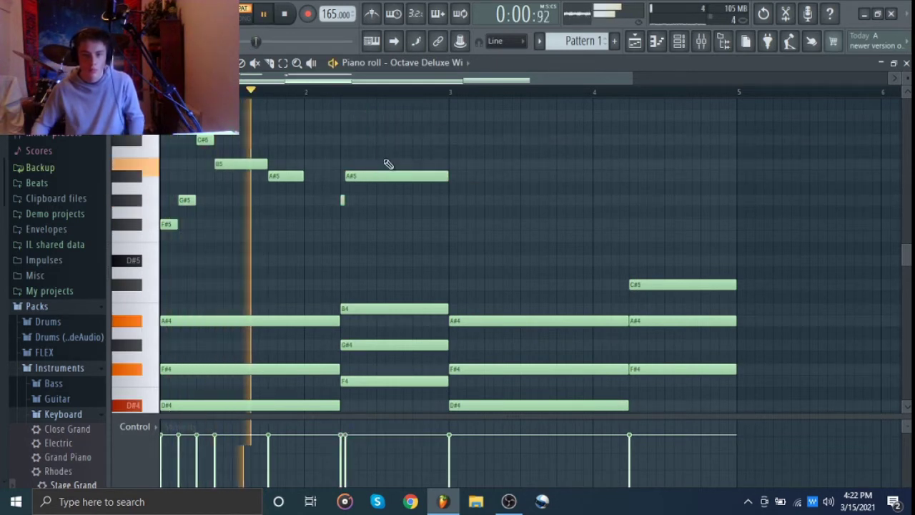
# Lower the strummed pair so the long note is G#5 and the grace note F#5, and audition it.
pyautogui.moveTo(389, 148); pyautogui.dragTo(345, 206)
pyautogui.press('space')
pyautogui.moveTo(369, 176); pyautogui.dragTo(372, 194)
pyautogui.press('space')
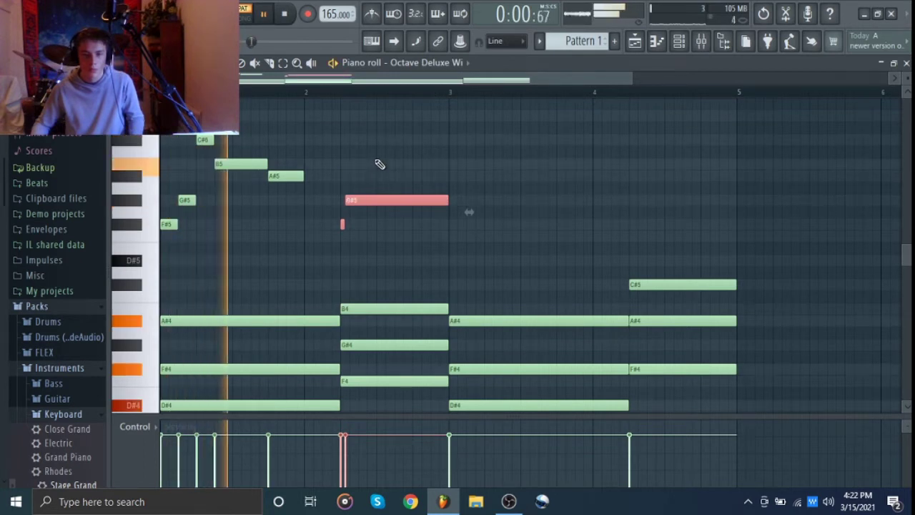
pyautogui.press('space')
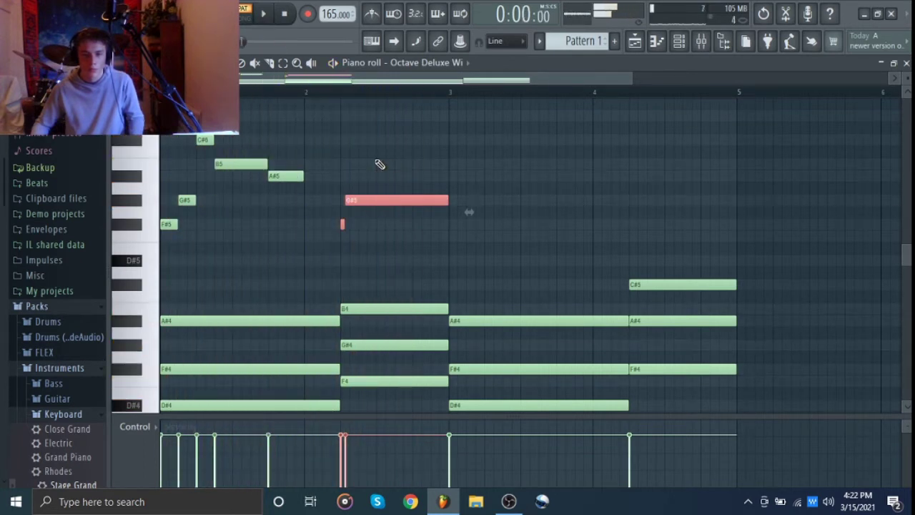
pyautogui.click(379, 166)
# Reduce the velocity of all the chord notes below the melody and play back the balance.
pyautogui.scroll(-1, 266, 267)
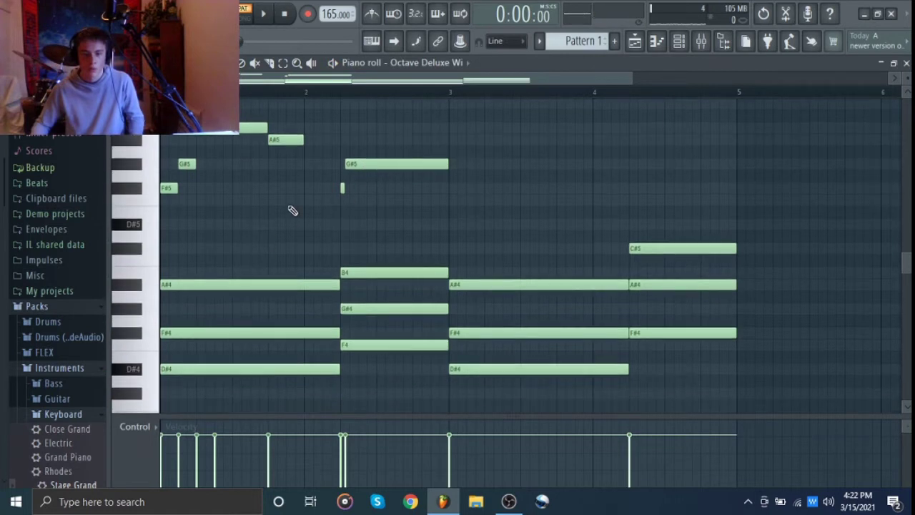
pyautogui.moveTo(288, 206); pyautogui.dragTo(770, 400)
pyautogui.scroll(-5, 754, 180)
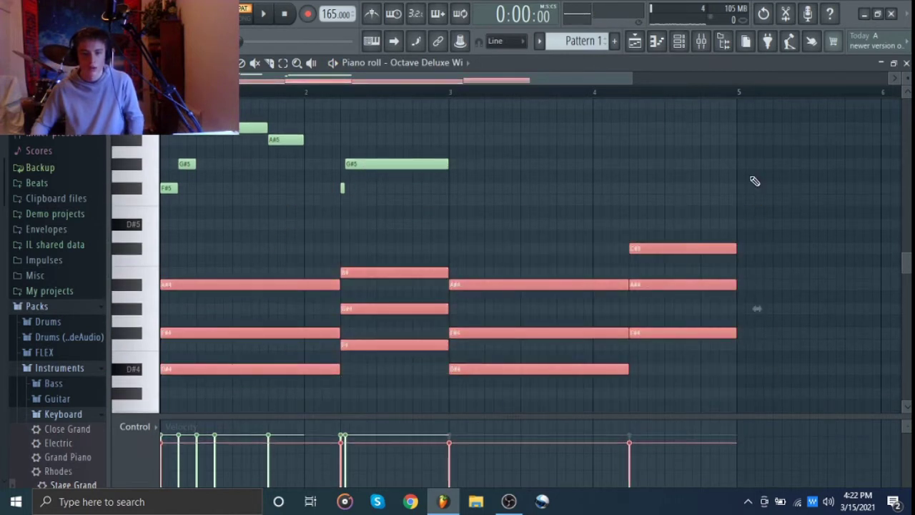
pyautogui.click(754, 181)
pyautogui.press('space')
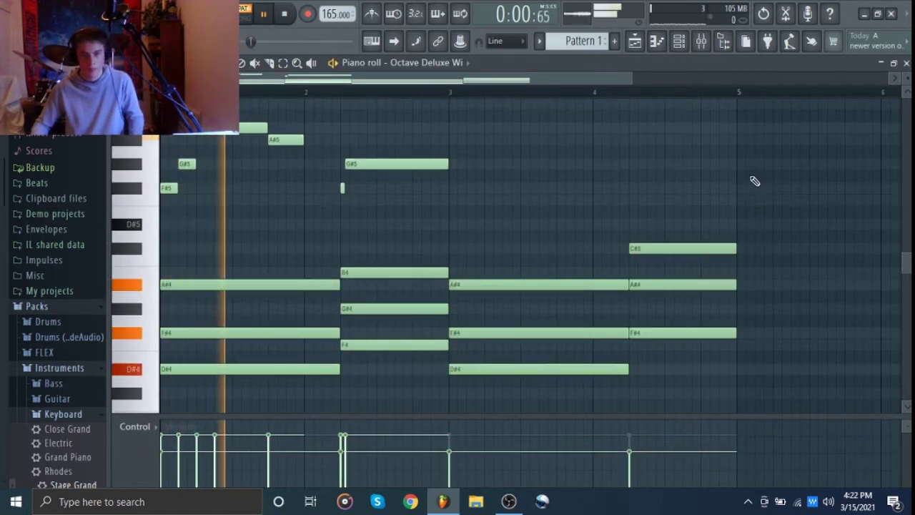
pyautogui.press('space')
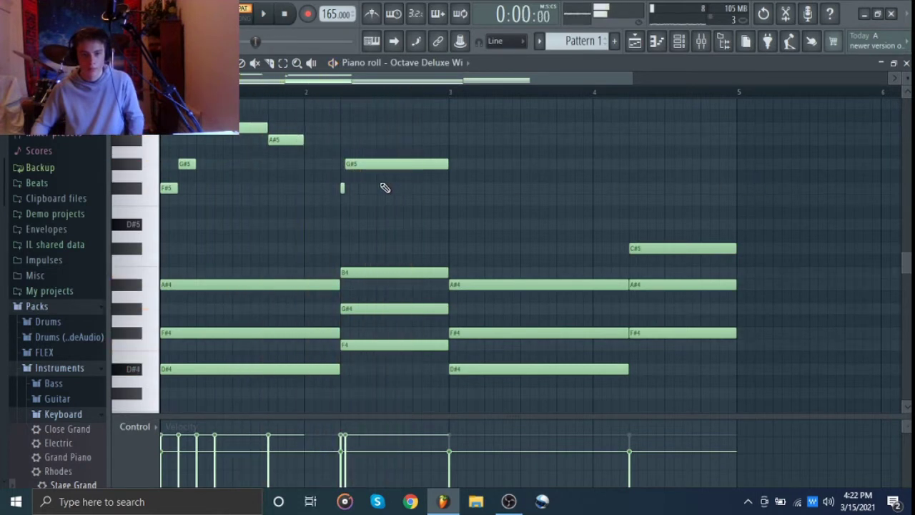
# Raise the strummed pair over the second chord by an octave to F#6 and G#6, and audition it.
pyautogui.moveTo(335, 209); pyautogui.dragTo(398, 158)
pyautogui.press('Delete')
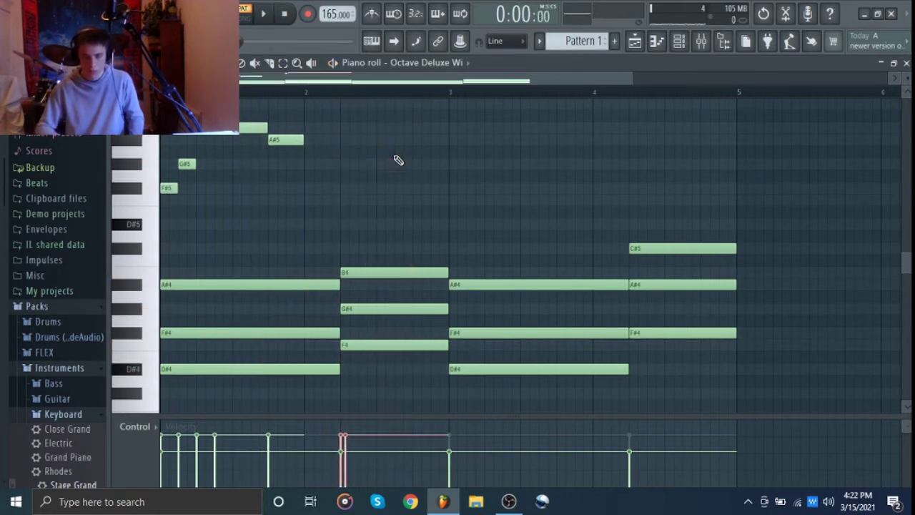
pyautogui.press('space')
pyautogui.scroll(1, 398, 158)
pyautogui.scroll(2, 398, 158)
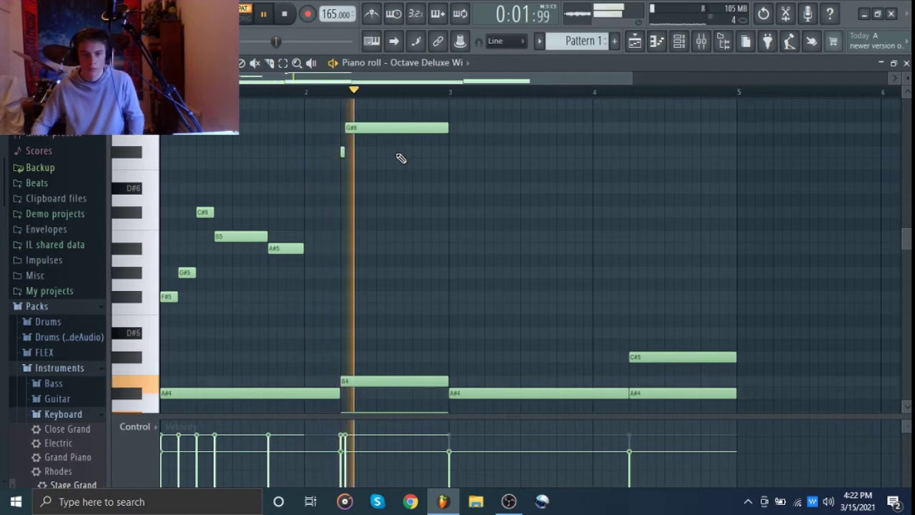
pyautogui.press('space')
# Add a descending run of F#6, F6 and D#6 notes, each starting slightly after the previous one, in bar 2.
pyautogui.click(377, 152)
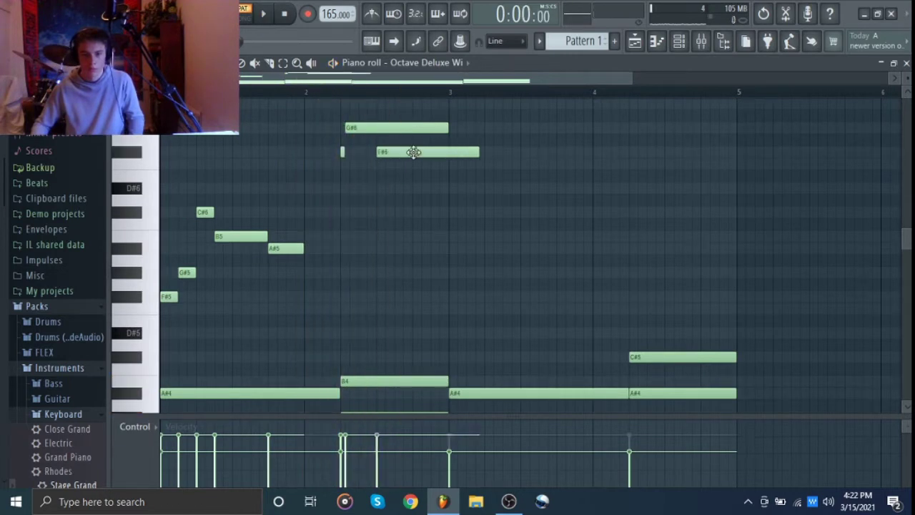
pyautogui.click(391, 163)
pyautogui.click(412, 187)
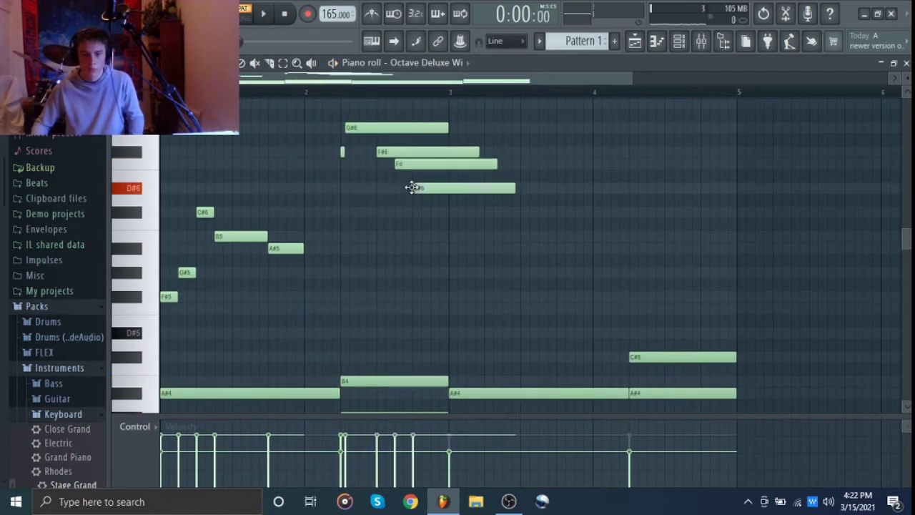
pyautogui.click(429, 212)
pyautogui.rightClick(465, 215)
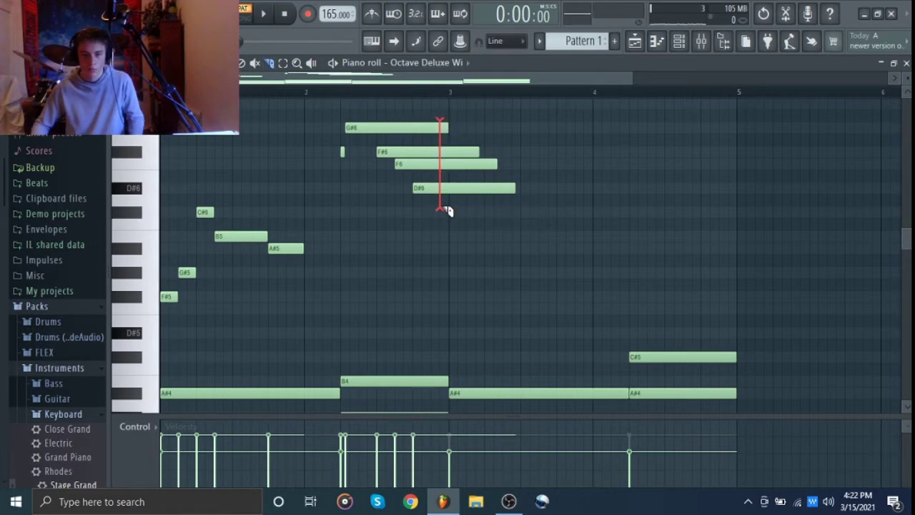
# Slice off the notes overhanging the start of bar 3, move the D#6 back after the F6's start, and play.
pyautogui.moveTo(452, 227); pyautogui.dragTo(451, 227)
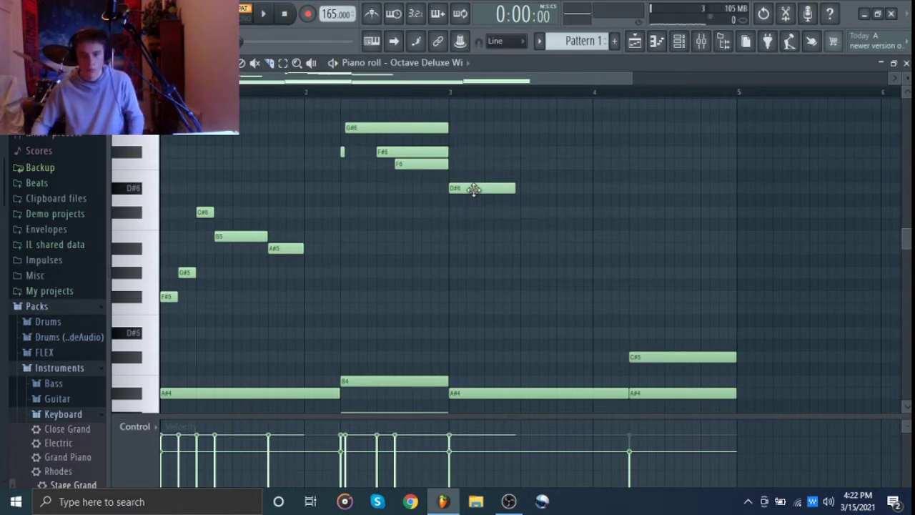
pyautogui.moveTo(474, 188); pyautogui.dragTo(439, 192)
pyautogui.press('space')
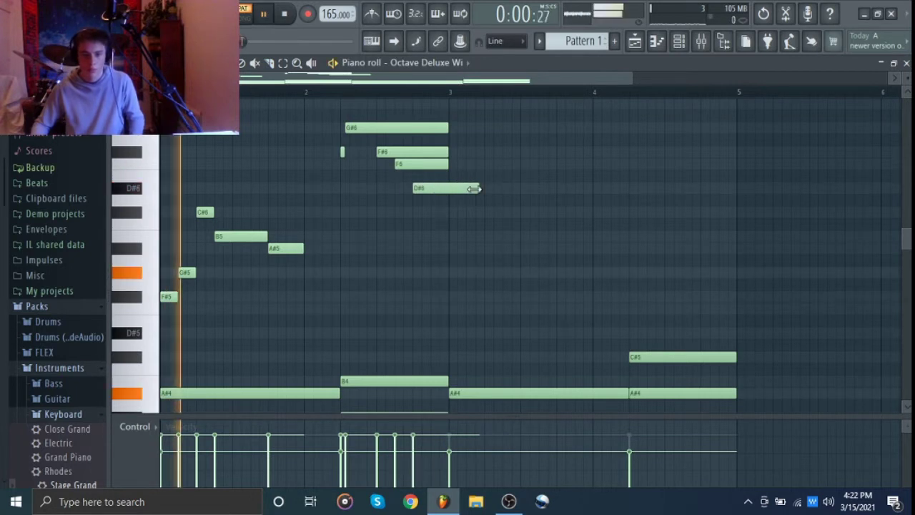
# Replace the D#6 with a shorter one reaching about the end of bar 2, and play the pattern.
pyautogui.rightClick(446, 191)
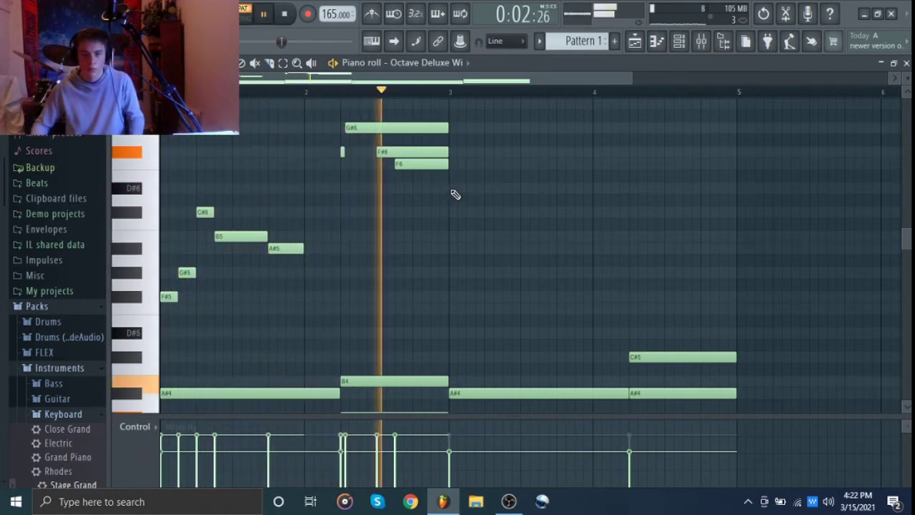
pyautogui.press('space')
pyautogui.click(412, 188)
pyautogui.press('space')
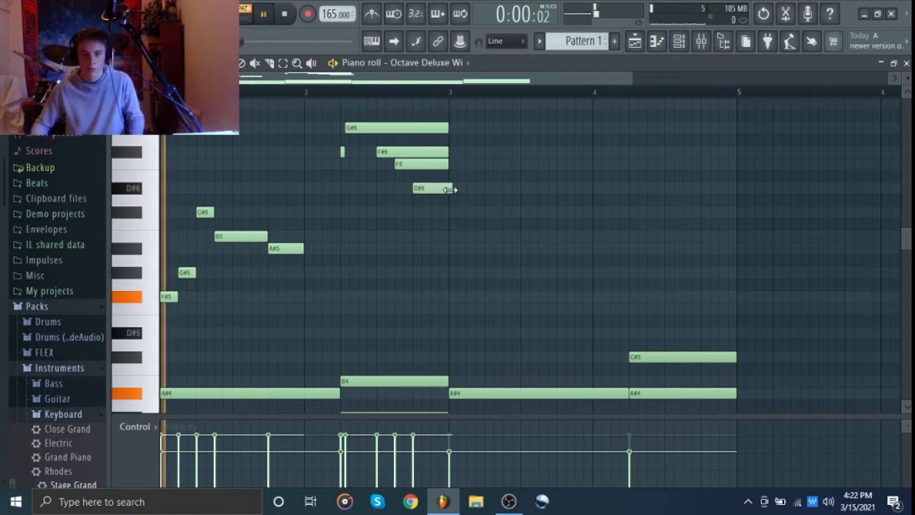
pyautogui.scroll(-2, 539, 190)
pyautogui.scroll(-1, 537, 190)
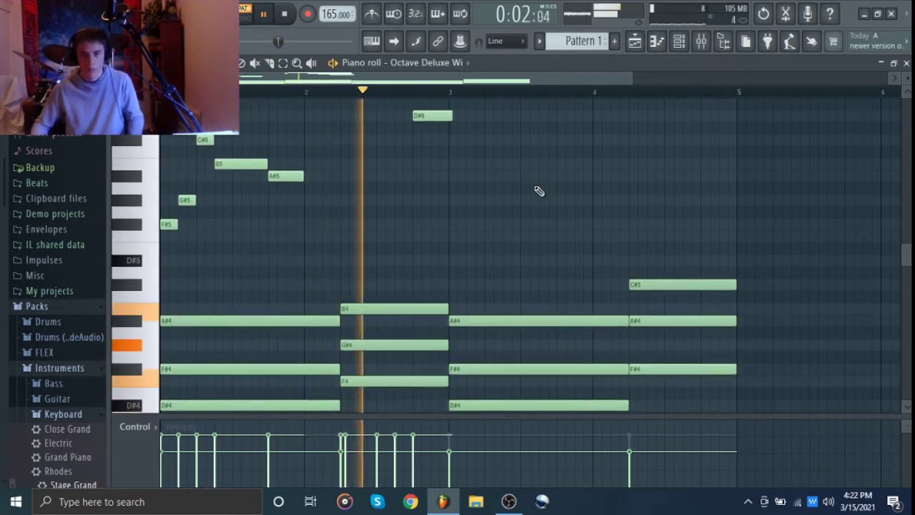
# Delete all notes of the third and fourth chords in bars 3 and 4, and stop playback.
pyautogui.rightClick(531, 321)
pyautogui.rightClick(532, 368)
pyautogui.rightClick(647, 284)
pyautogui.rightClick(683, 320)
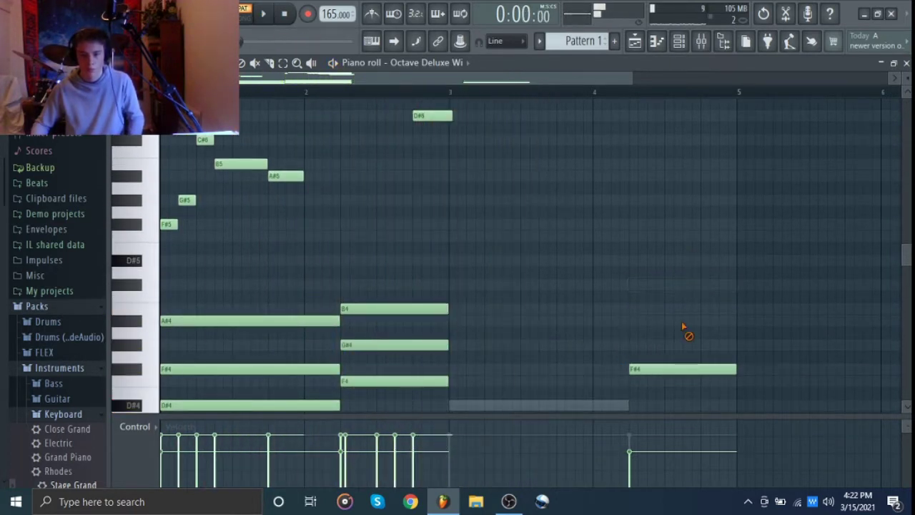
pyautogui.rightClick(668, 368)
pyautogui.press('space')
# Trim the D#6 to the end of bar 2 and duplicate the two bars of chords and melody into bars 3 and 4.
pyautogui.hotkey('ctrl', 'b')
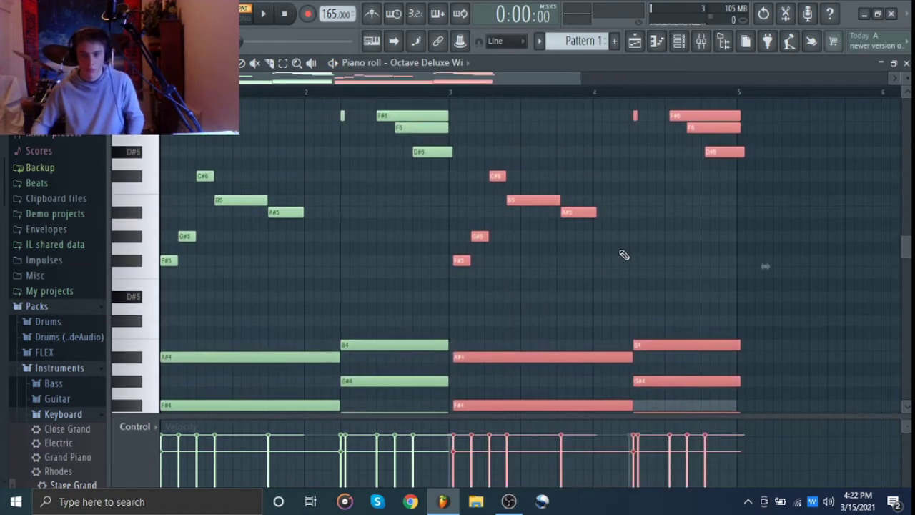
pyautogui.hotkey('ctrl', 'd')
pyautogui.scroll(-3, 651, 250)
pyautogui.moveTo(665, 272); pyautogui.dragTo(663, 173)
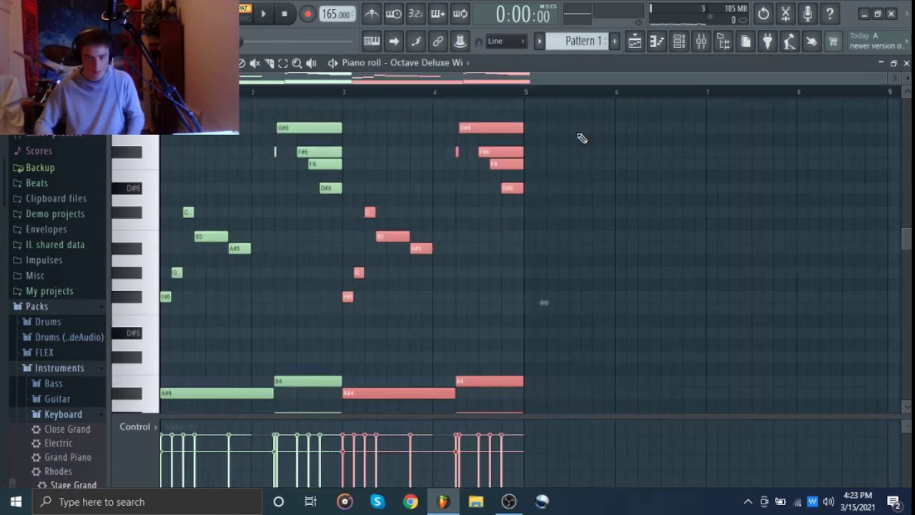
pyautogui.hotkey('ctrl', 'd')
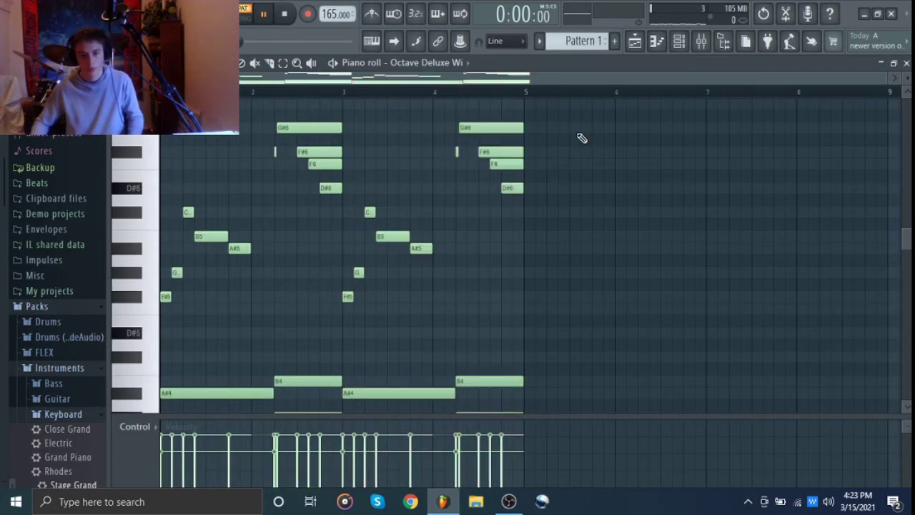
pyautogui.press('space')
pyautogui.press('space')
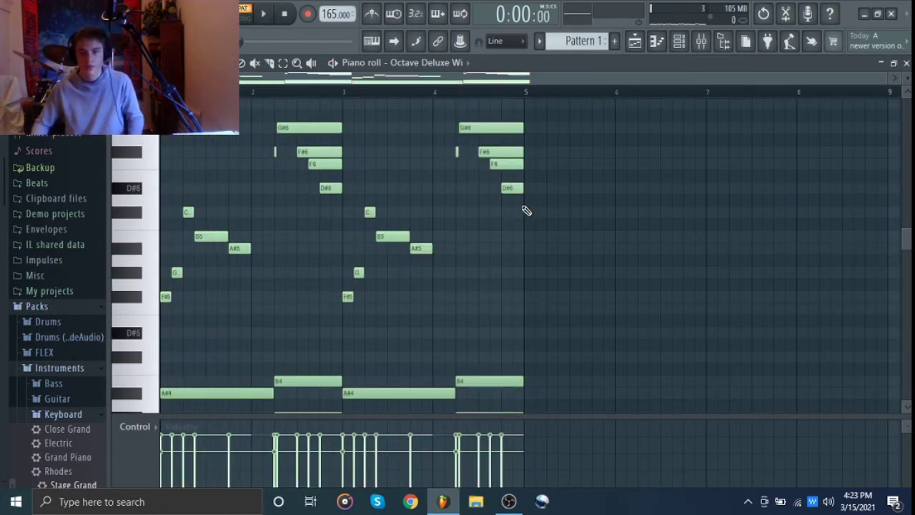
# Delete the copied grace note and the G#6, F#6, F6 and D#6 melody notes above the fourth chord.
pyautogui.scroll(1, 607, 227)
pyautogui.scroll(4, 149, 261)
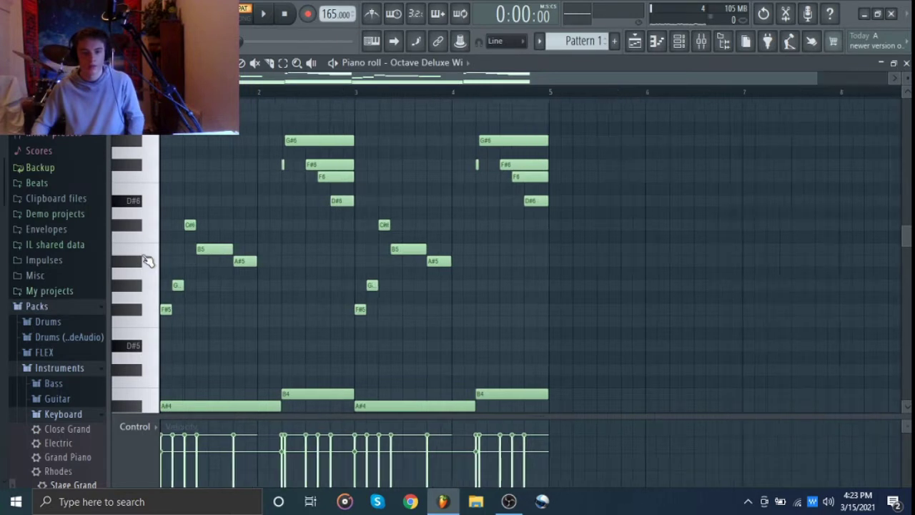
pyautogui.rightClick(668, 165)
pyautogui.rightClick(714, 164)
pyautogui.rightClick(732, 140)
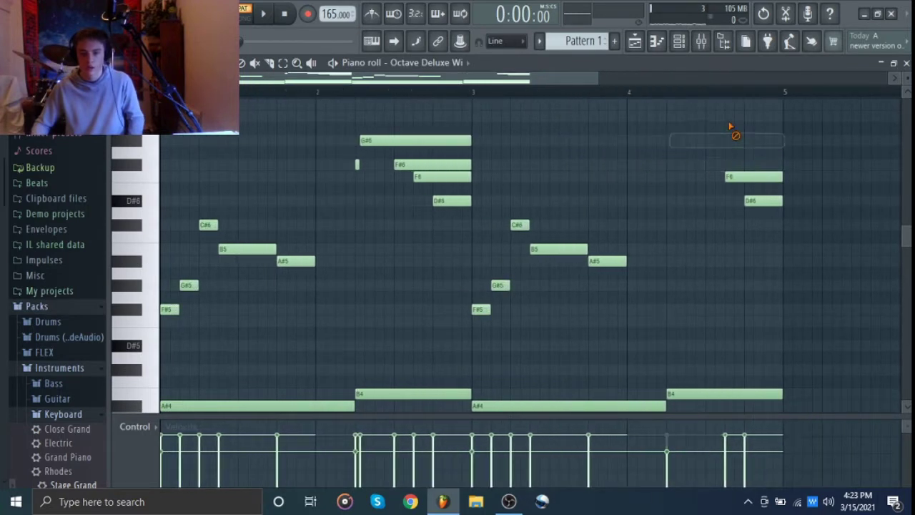
pyautogui.rightClick(744, 176)
pyautogui.rightClick(758, 200)
# Change the fourth chord to F#4, A#4 and C#5, and play back the four bars.
pyautogui.scroll(-14, 778, 137)
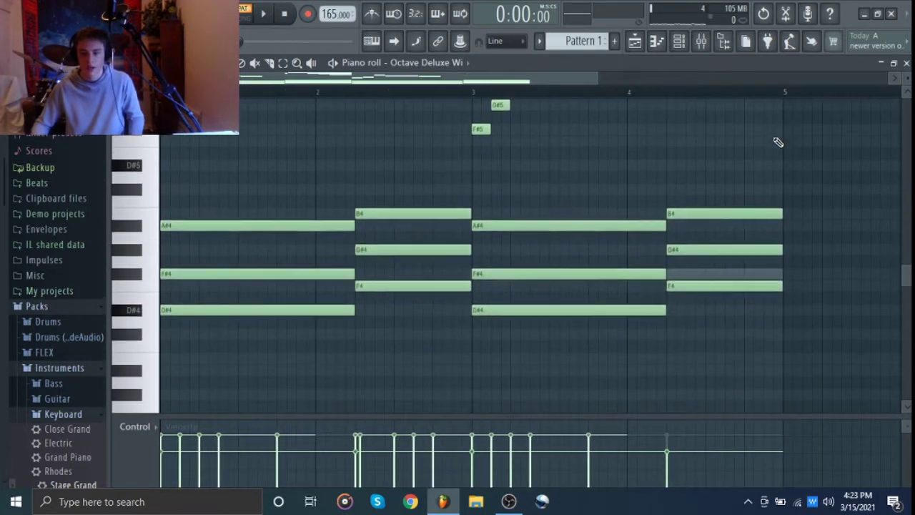
pyautogui.moveTo(703, 251); pyautogui.dragTo(710, 184)
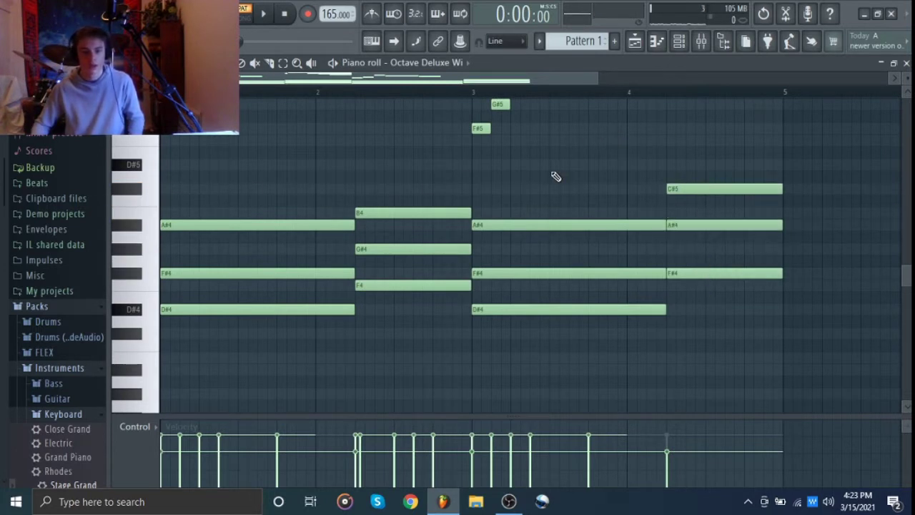
pyautogui.scroll(3, 555, 175)
pyautogui.scroll(-2, 555, 176)
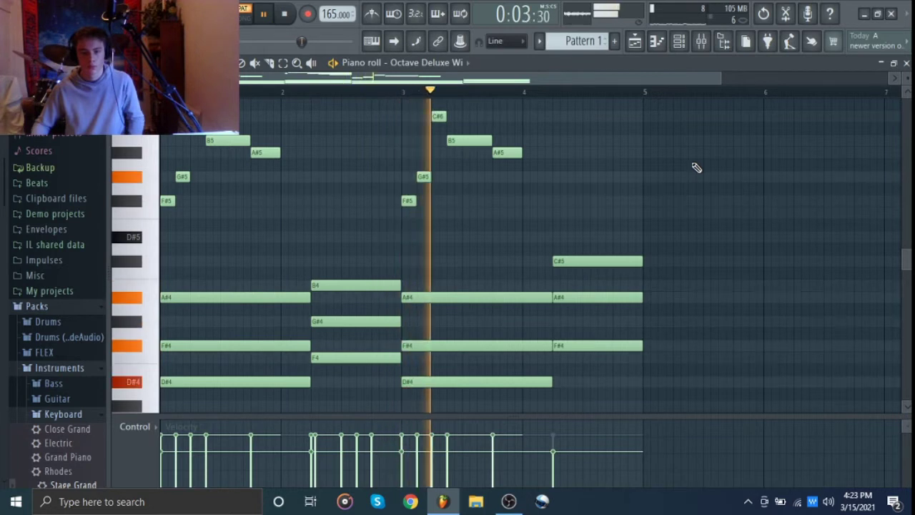
# Draw the melody notes F#6, G#6, F6, D#6, C#6 and D#6 above the fourth chord and trim them at the end of bar 4.
pyautogui.press('space')
pyautogui.scroll(3, 549, 154)
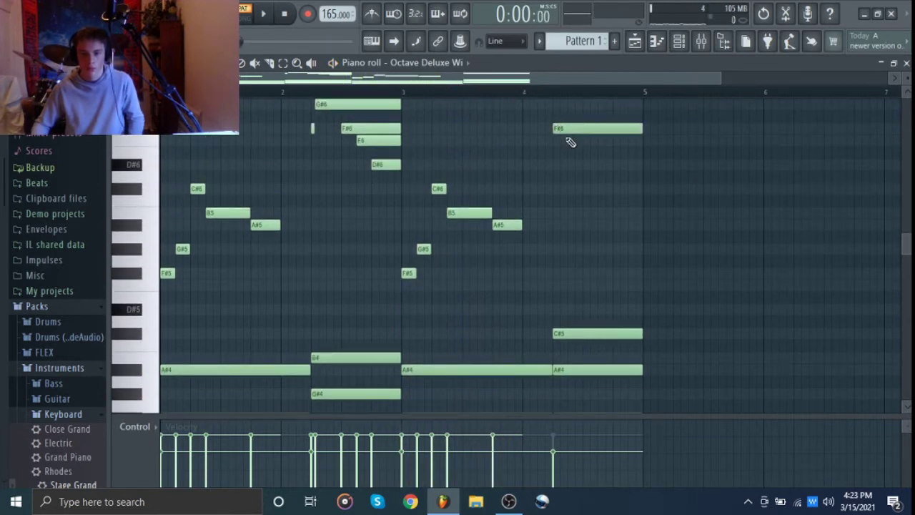
pyautogui.scroll(2, 571, 132)
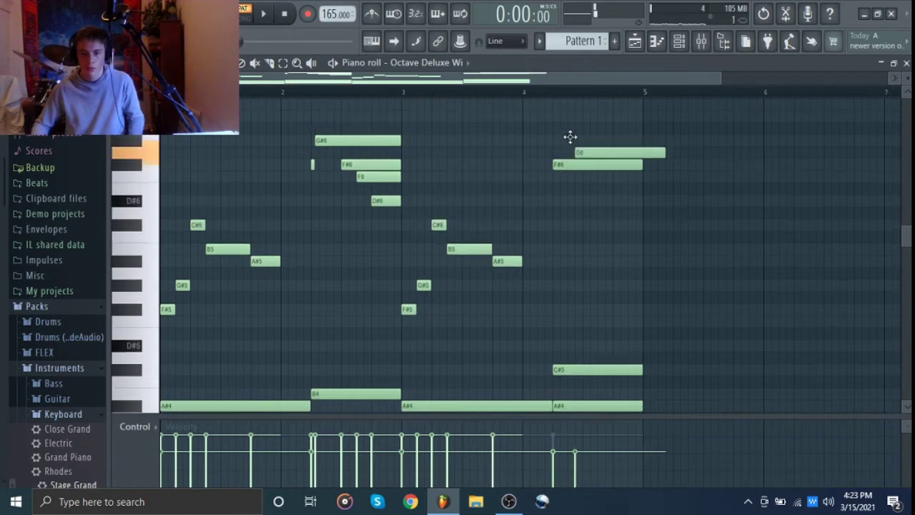
pyautogui.click(594, 206)
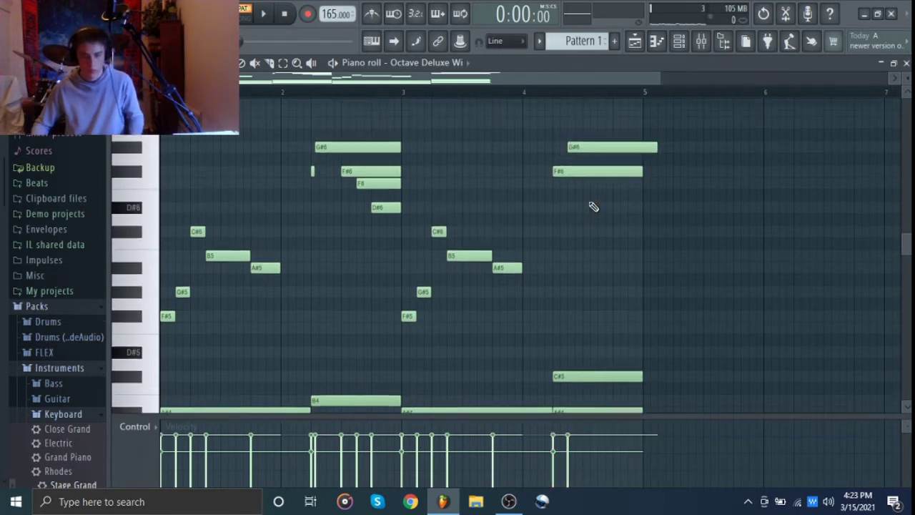
pyautogui.scroll(-6, 592, 208)
pyautogui.scroll(9, 592, 223)
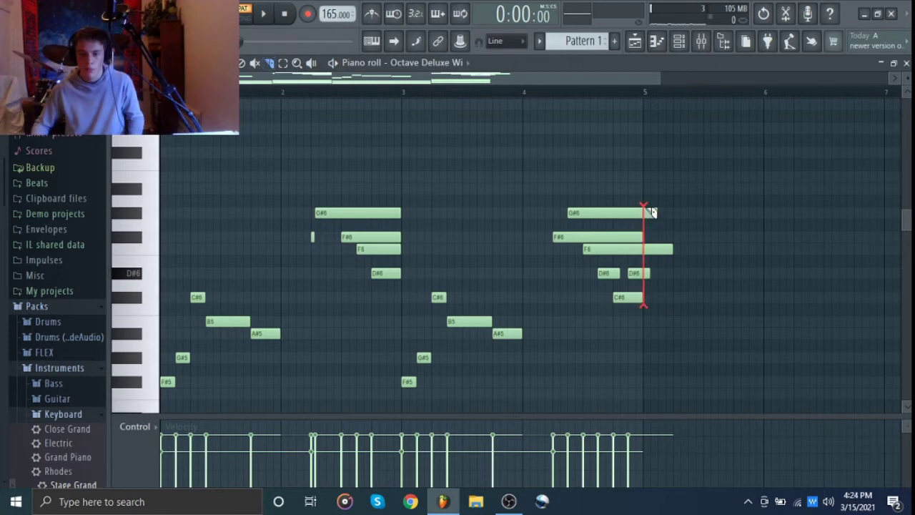
# Duplicate the four bars of chords and melody into bars 5 to 8 and play back the result.
pyautogui.press('space')
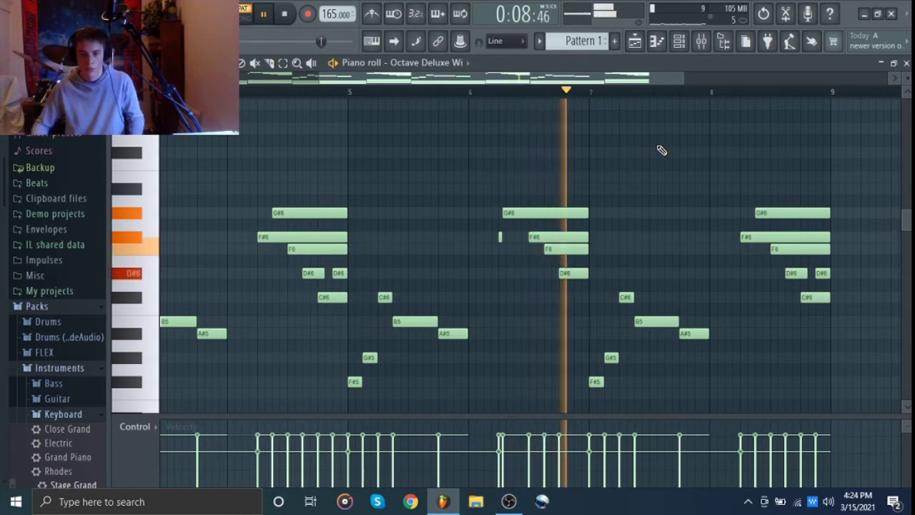
pyautogui.scroll(-1, 661, 150)
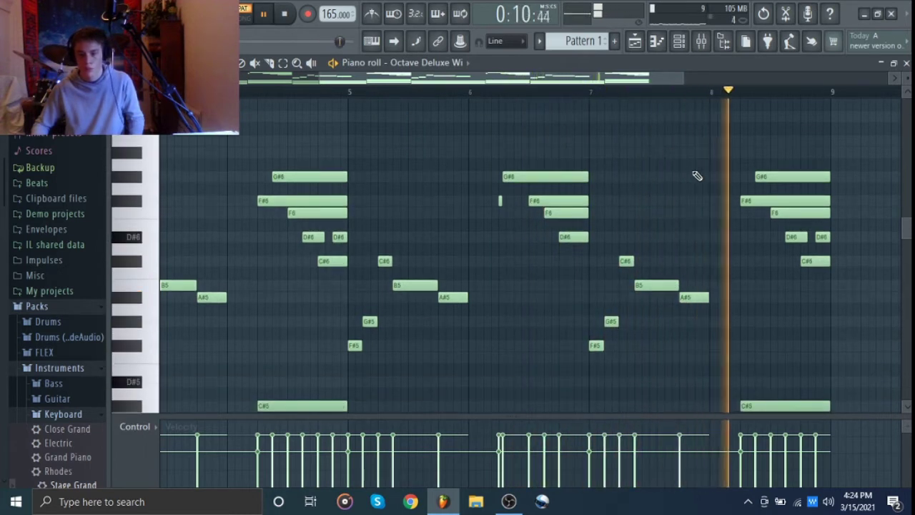
pyautogui.press('space')
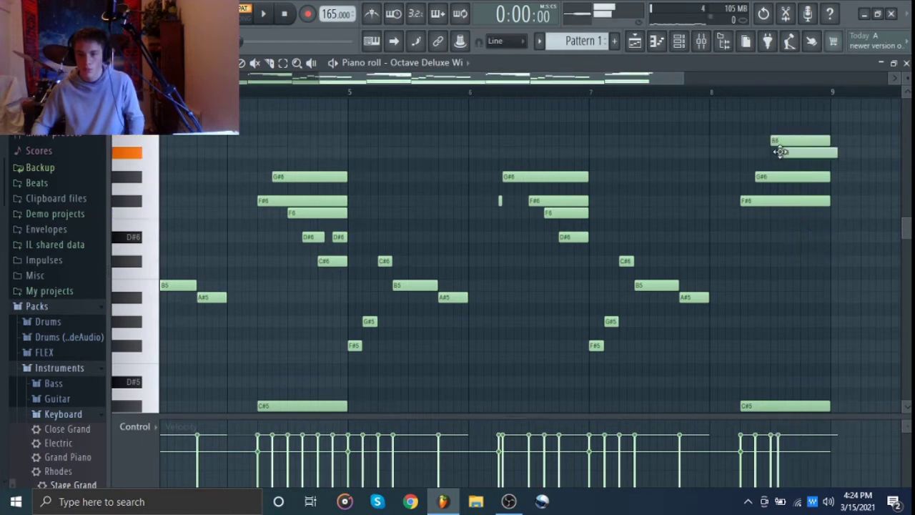
# Rewrite the bar 8 melody after F#6 and G#6 with B6, C#7, A#6 and G#6 ending at the bar line, and play it back.
pyautogui.scroll(3, 792, 157)
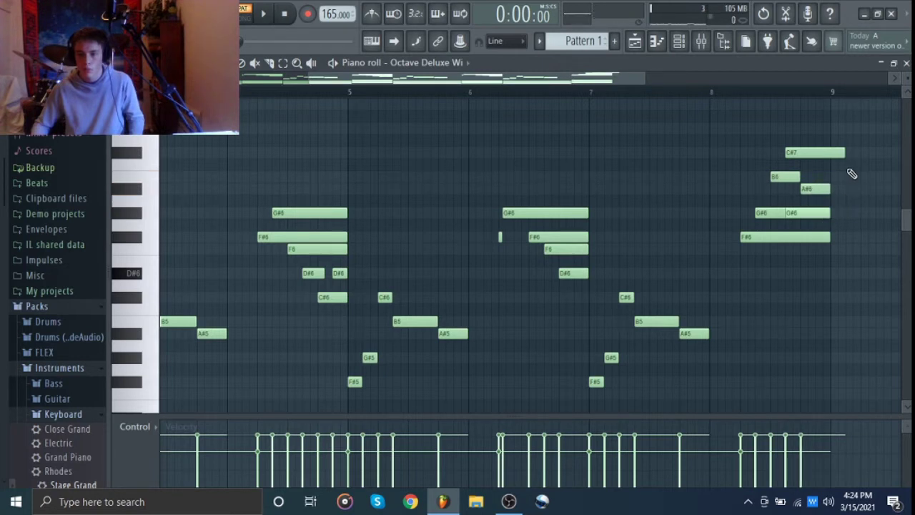
pyautogui.scroll(-2, 831, 172)
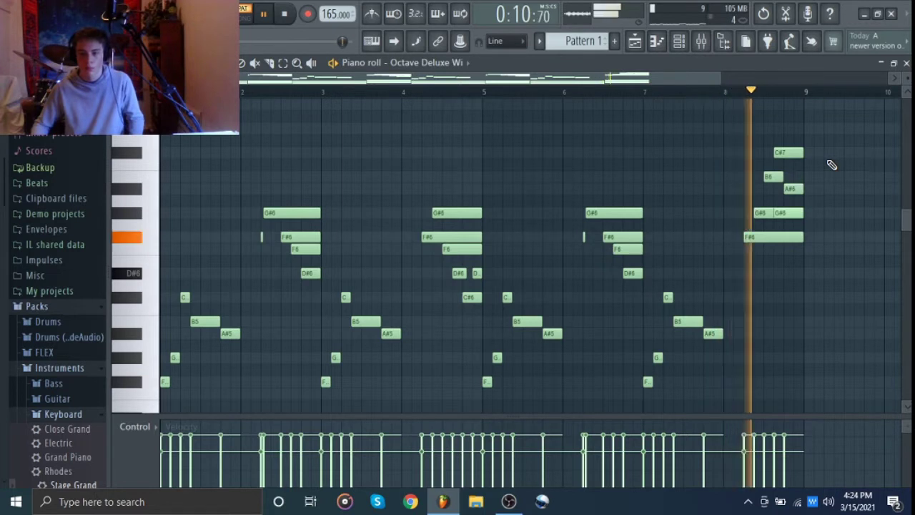
pyautogui.press('space')
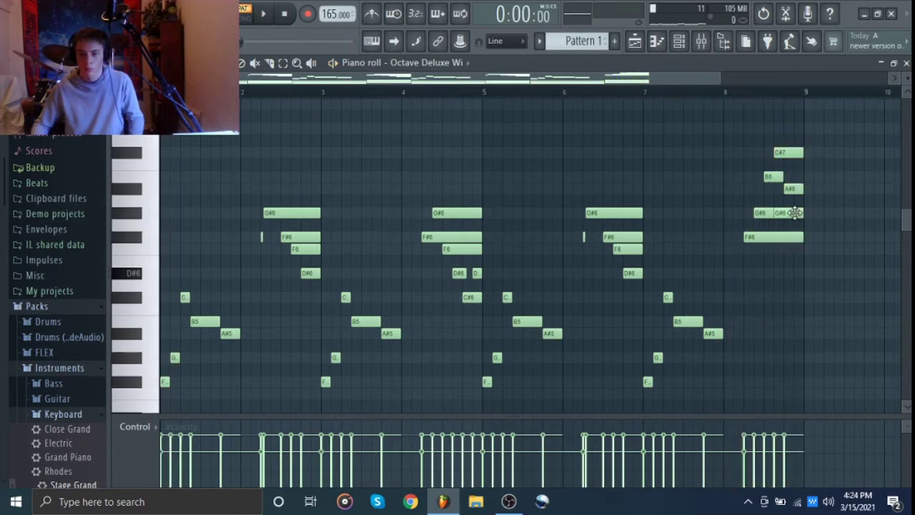
# Try alternative endings for the bar 8 melody using G#6, A#6, F#6 and D#7, playing them back from bar 5.
pyautogui.scroll(2, 813, 213)
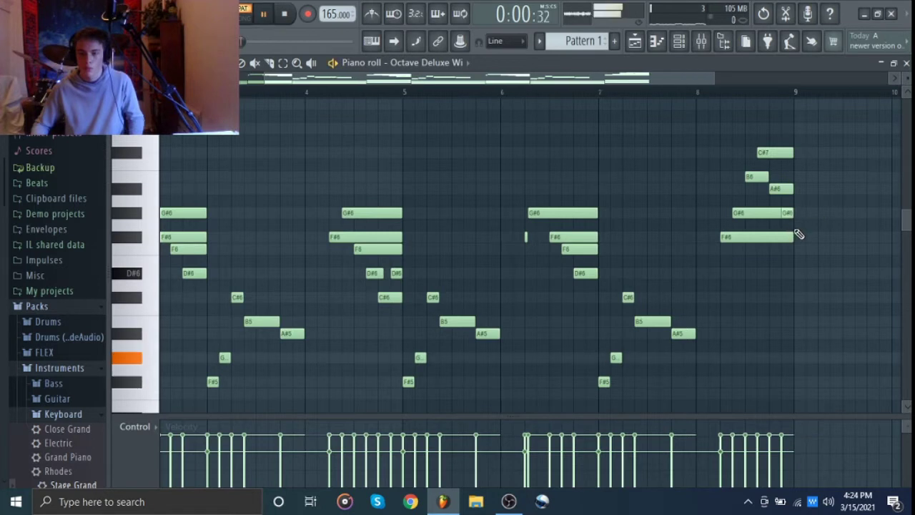
pyautogui.scroll(-2, 705, 202)
pyautogui.click(468, 91)
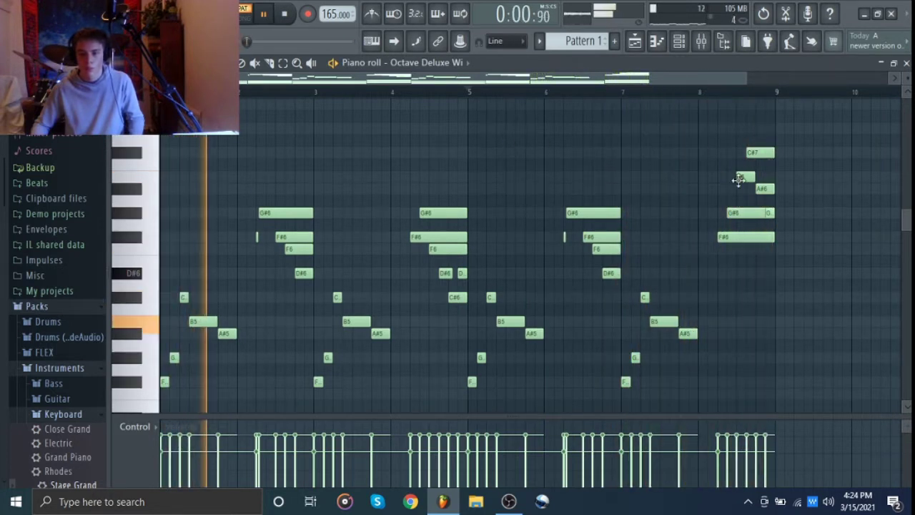
pyautogui.press('space')
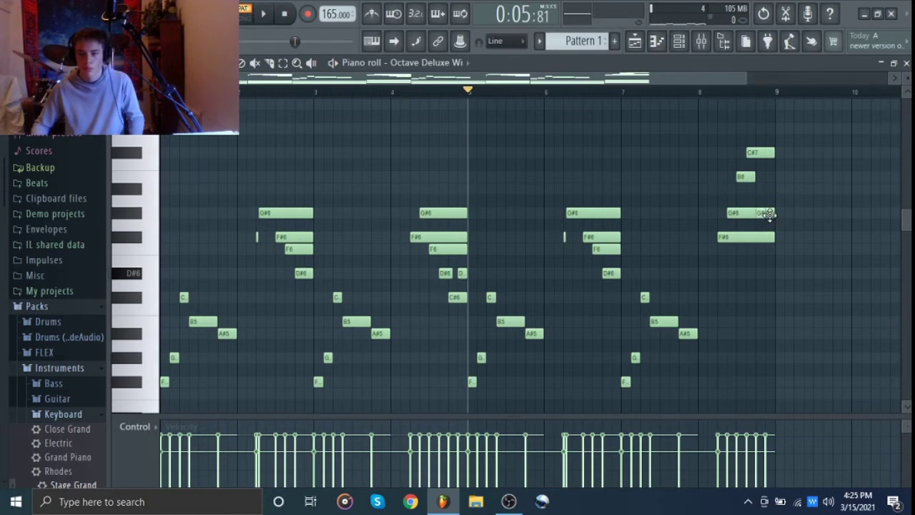
pyautogui.press('space')
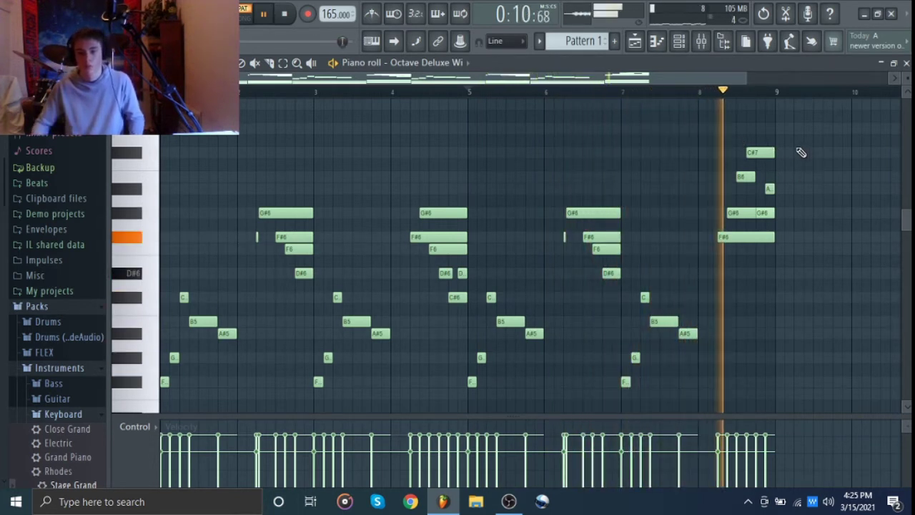
pyautogui.press('space')
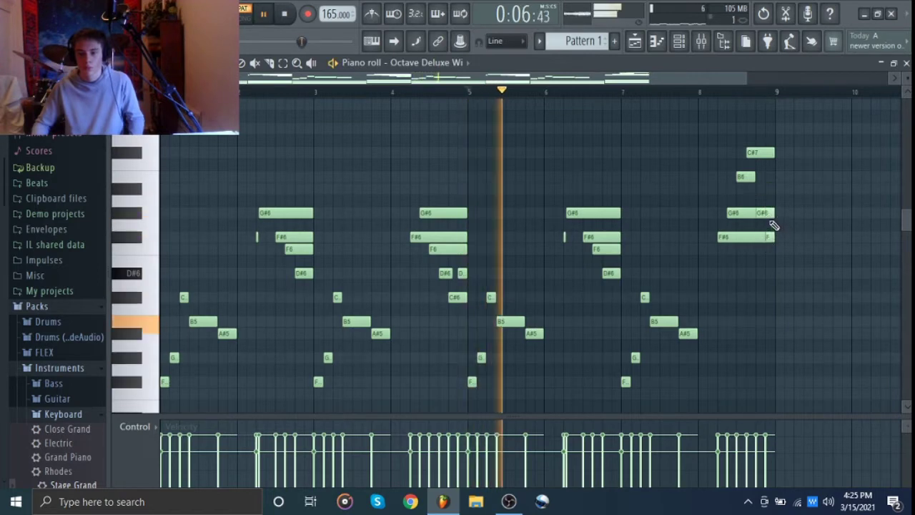
pyautogui.scroll(1, 779, 237)
pyautogui.scroll(2, 766, 258)
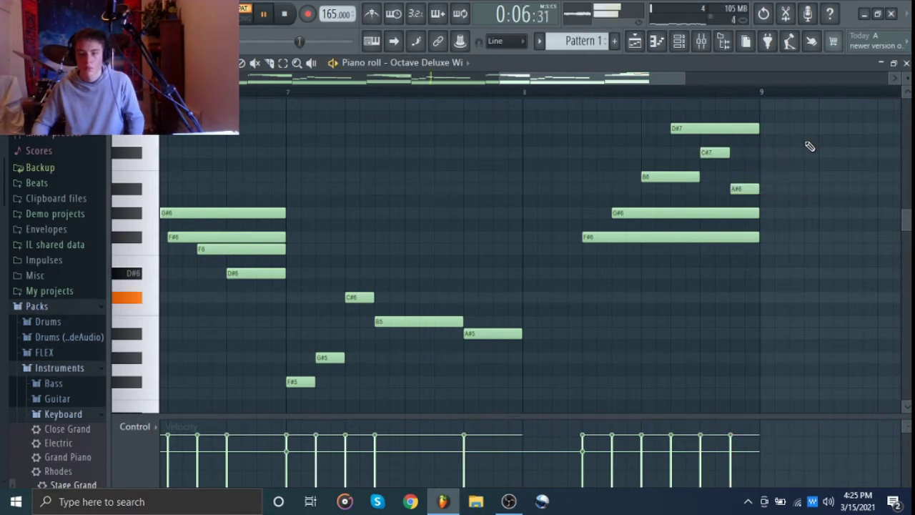
# Change the last three melody notes in bar 8 to C#7, B6 and A#6, and play back the pattern.
pyautogui.scroll(-2, 810, 147)
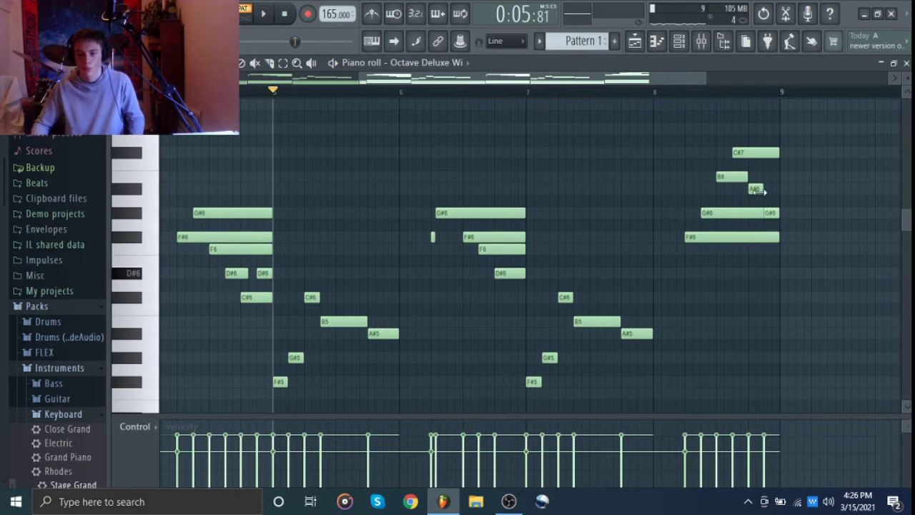
pyautogui.press('space')
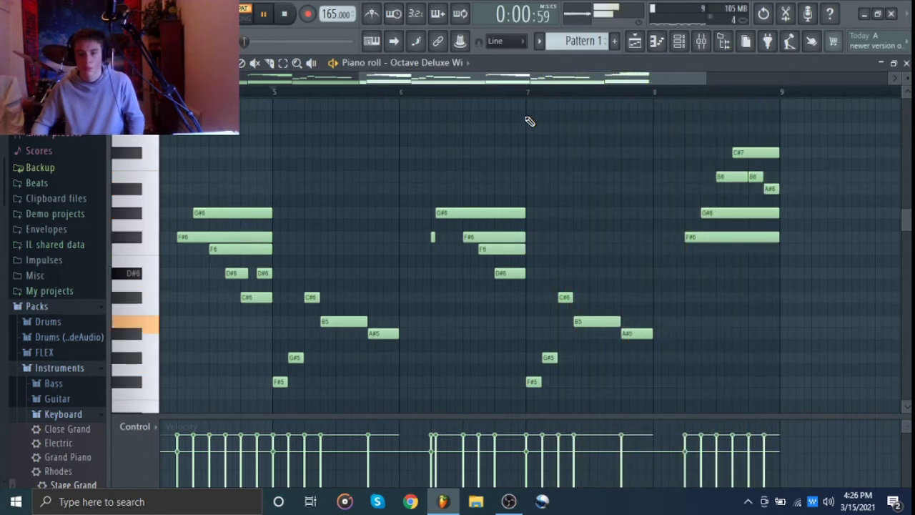
pyautogui.press('space')
# Add bass notes an octave below the chords across all eight bars, alternating D#3 and F3.
pyautogui.keyDown('ctrl'); pyautogui.scroll(-2, 529, 122); pyautogui.keyUp('ctrl')
pyautogui.scroll(-3, 422, 110)
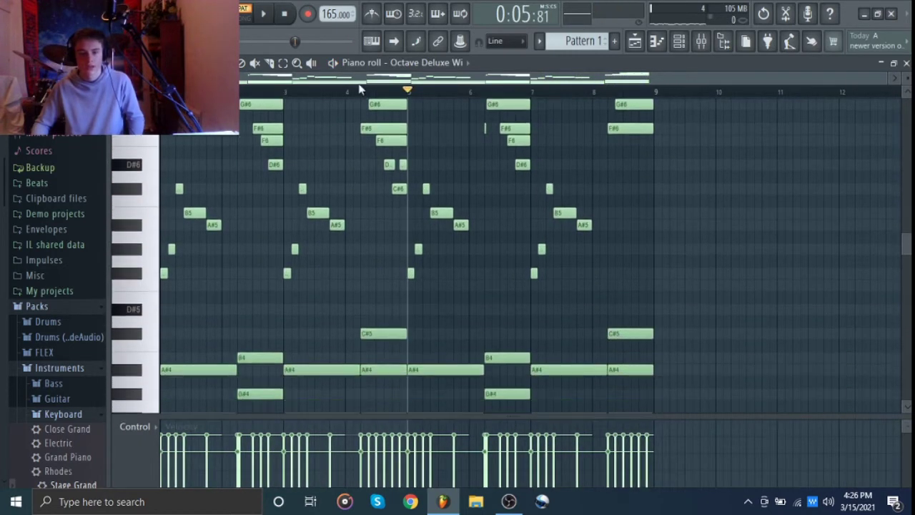
pyautogui.scroll(-8, 286, 290)
pyautogui.scroll(3, 286, 289)
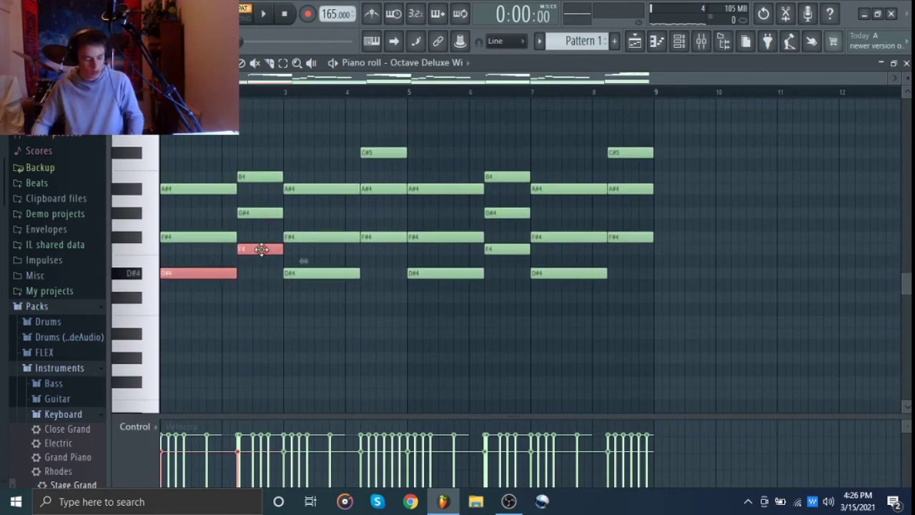
pyautogui.hotkey('ctrl', 'Down')
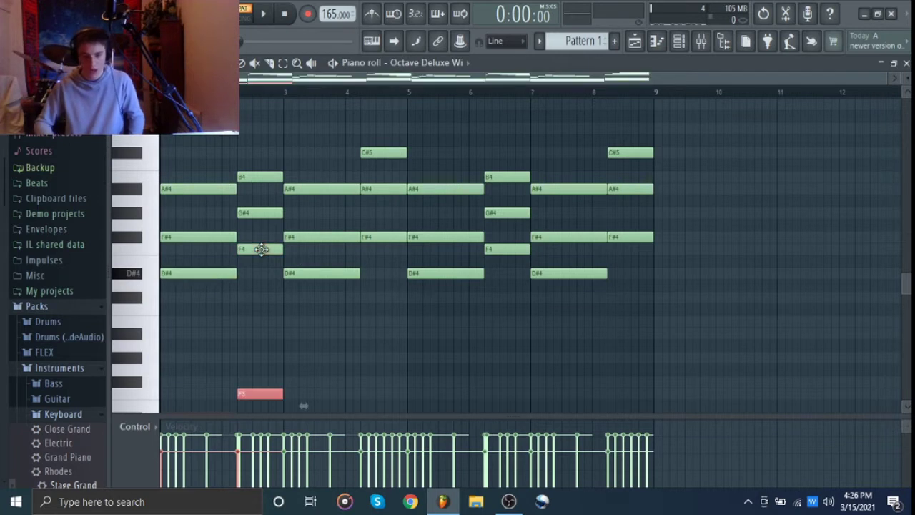
pyautogui.scroll(-4, 278, 261)
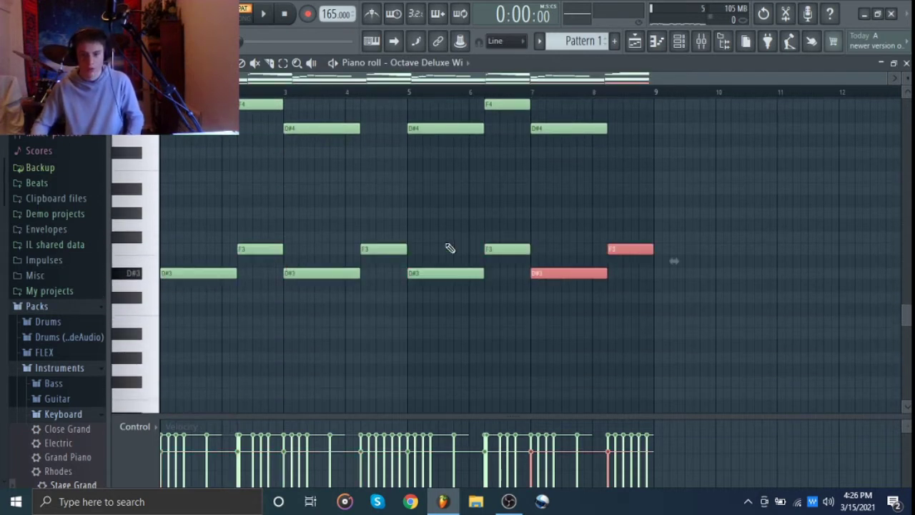
# Select all the bass notes, raise their velocity slightly above the chords, and play back the pattern.
pyautogui.click(674, 213)
pyautogui.moveTo(743, 344); pyautogui.dragTo(184, 225)
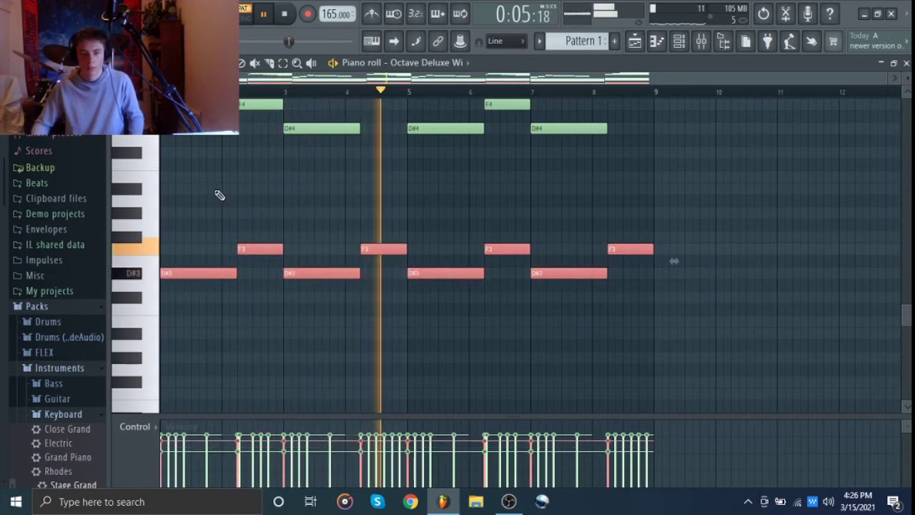
pyautogui.press('space')
# Move the bass notes under the C#5 chords in bars 4 and 8 to F#3 and play back the pattern.
pyautogui.click(360, 239)
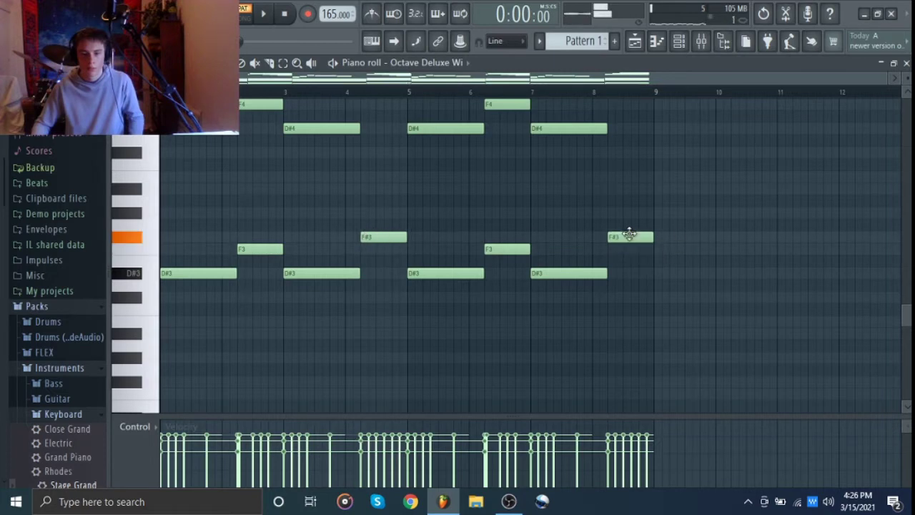
pyautogui.scroll(5, 341, 205)
pyautogui.scroll(1, 369, 270)
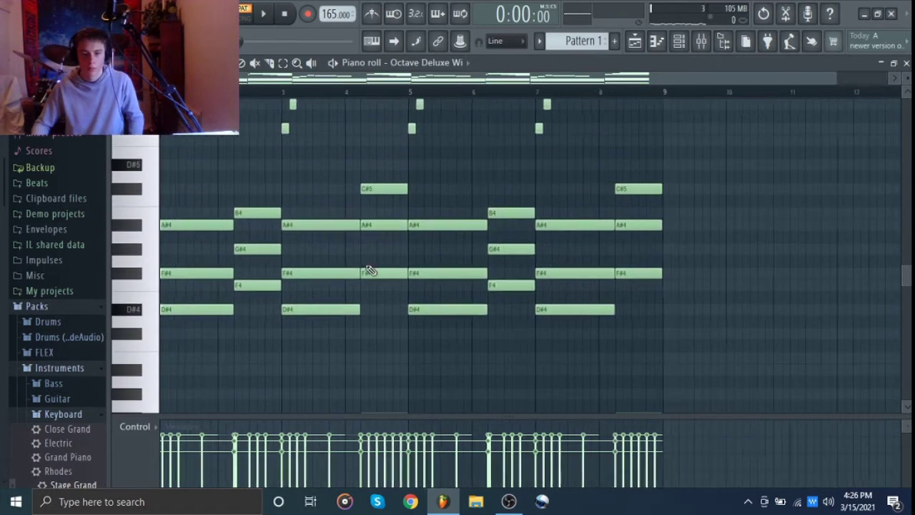
pyautogui.scroll(-1, 369, 270)
pyautogui.press('space')
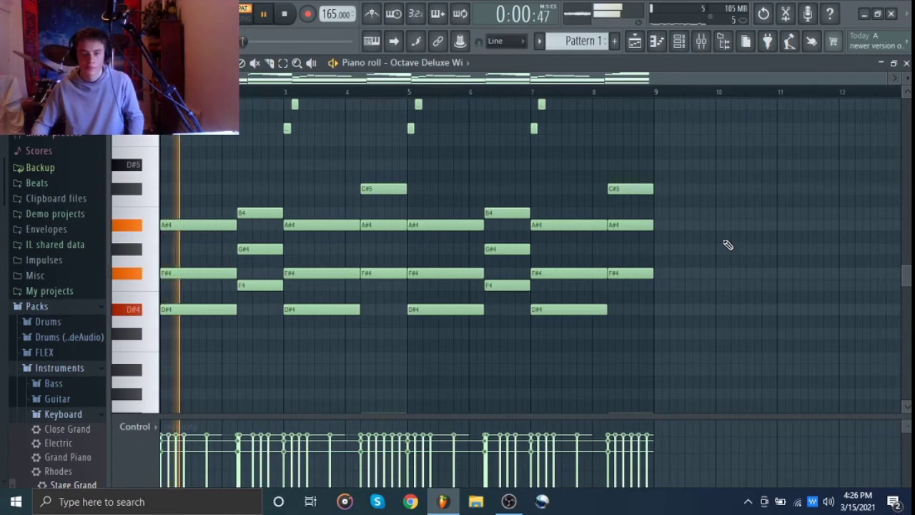
pyautogui.scroll(-5, 725, 246)
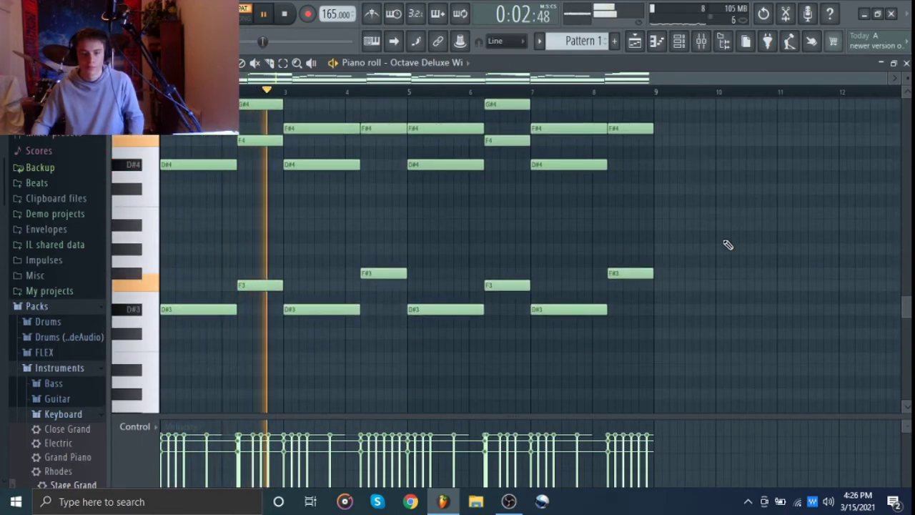
pyautogui.scroll(3, 728, 245)
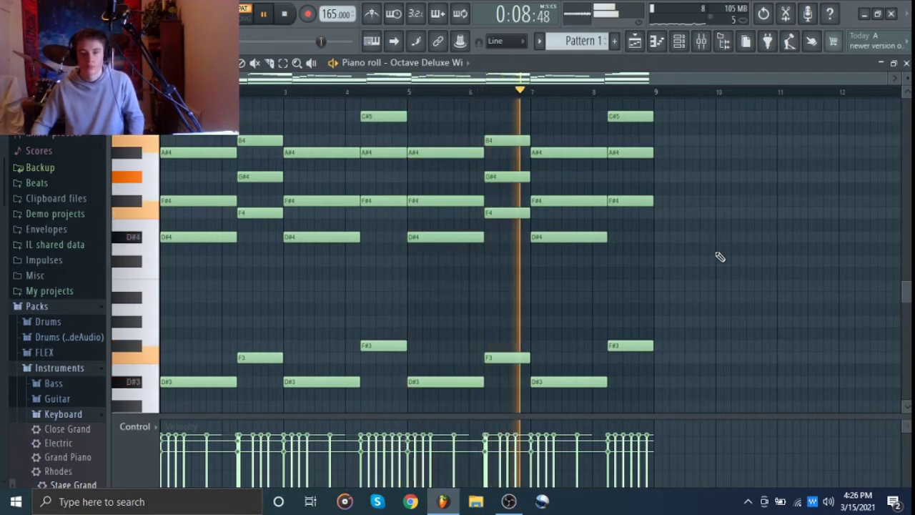
# Lower the velocity of all the bass notes slightly, stop playback and deselect them.
pyautogui.moveTo(665, 306); pyautogui.dragTo(198, 406)
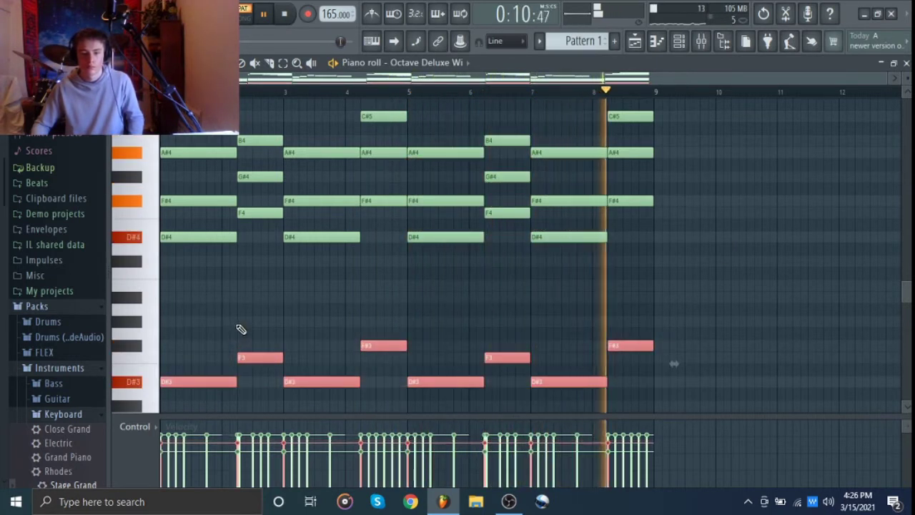
pyautogui.hotkey('ctrl', 'd')
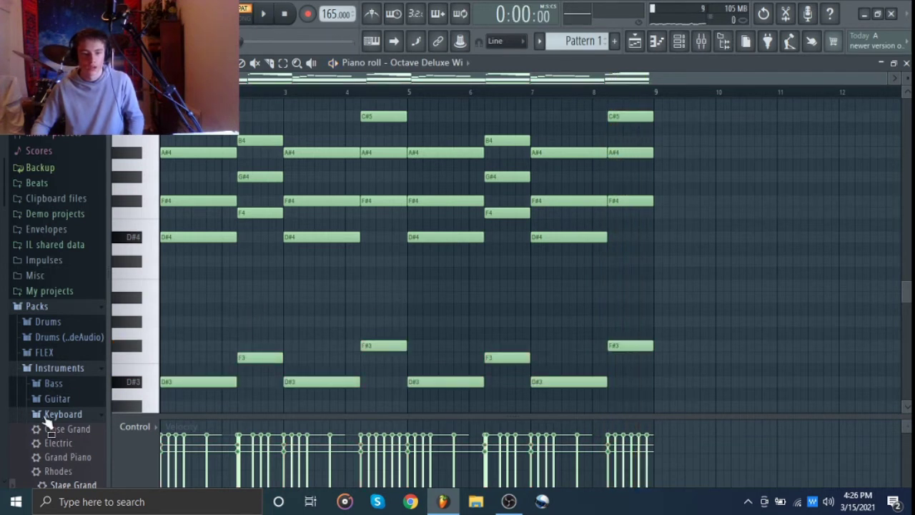
# Collapse the Keyboard, Instruments and Packs folders in the browser.
pyautogui.click(52, 414)
pyautogui.scroll(-3, 63, 350)
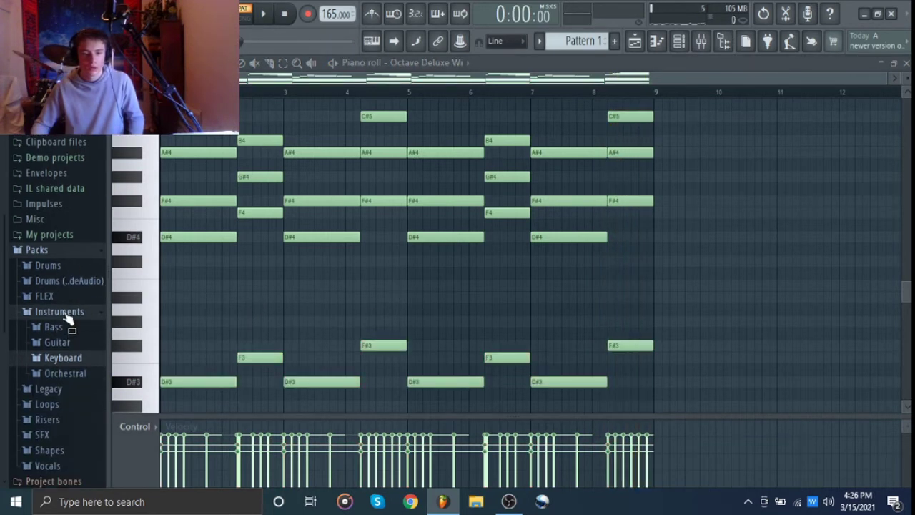
pyautogui.click(66, 313)
pyautogui.click(71, 255)
pyautogui.click(69, 418)
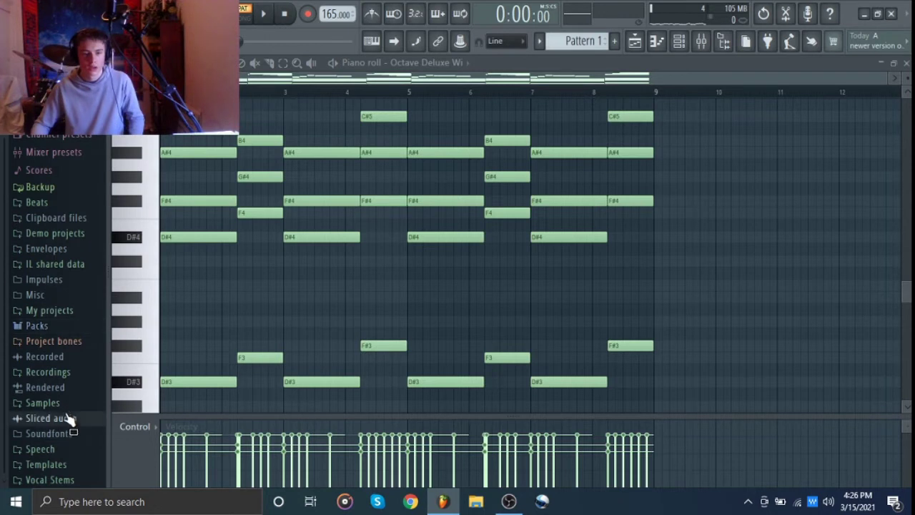
# Open the Guitars folder within the One-Shots samples in the browser.
pyautogui.click(61, 402)
pyautogui.scroll(-10, 63, 405)
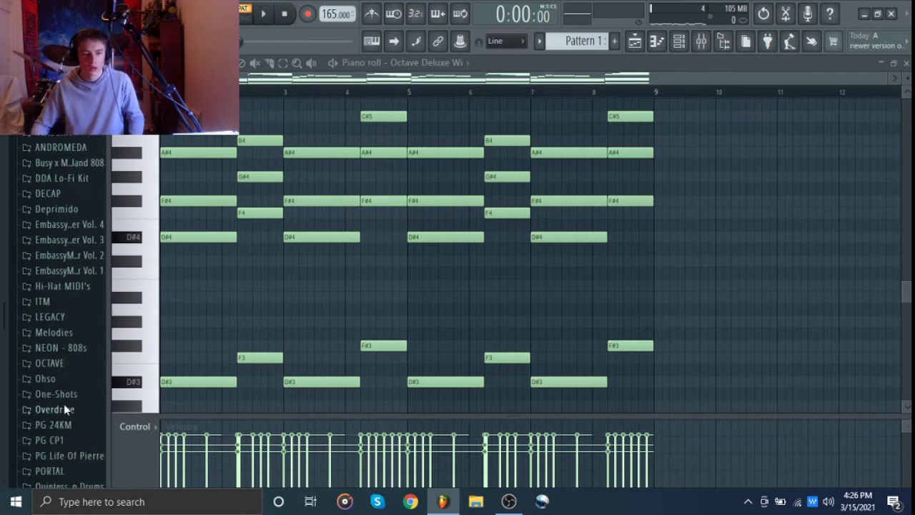
pyautogui.click(57, 281)
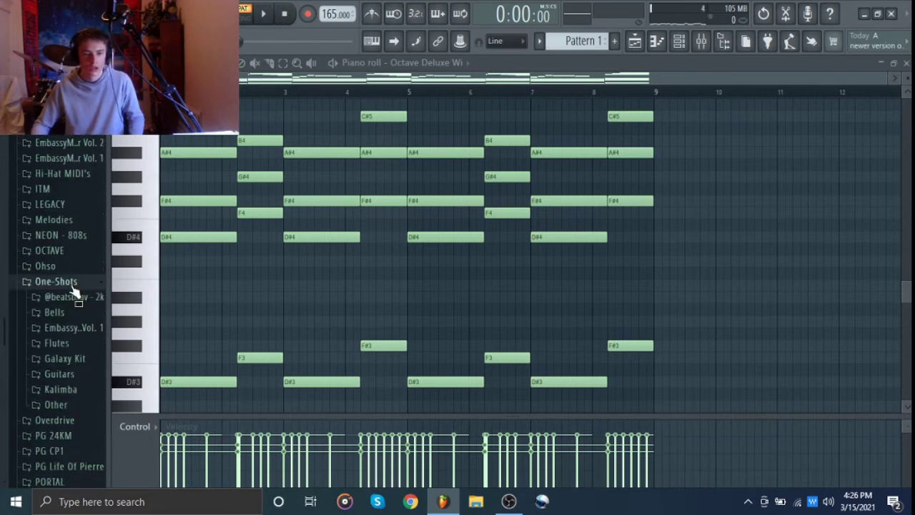
pyautogui.click(68, 372)
pyautogui.scroll(-2, 66, 379)
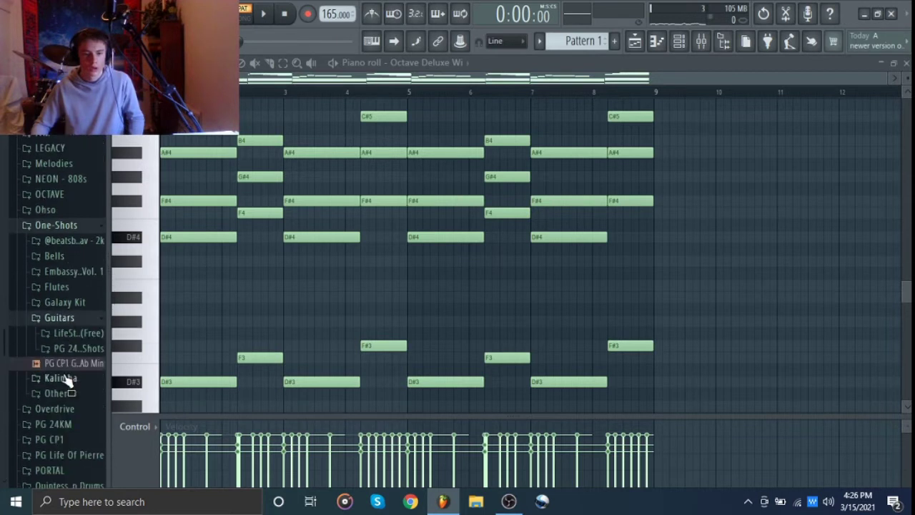
# Open the PG 24KM Guitar Shots folder and preview its samples, including Chill Disco - 97 BPM Slide A.
pyautogui.click(68, 333)
pyautogui.click(79, 255)
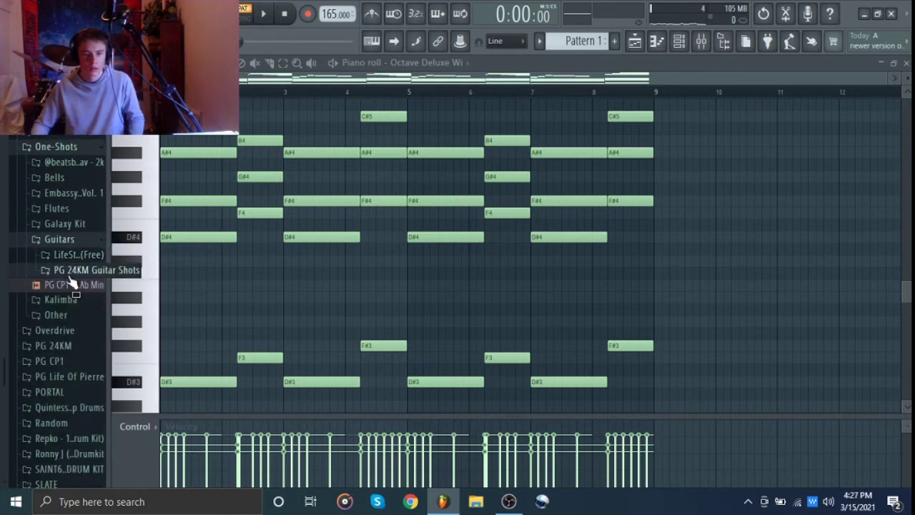
pyautogui.click(72, 270)
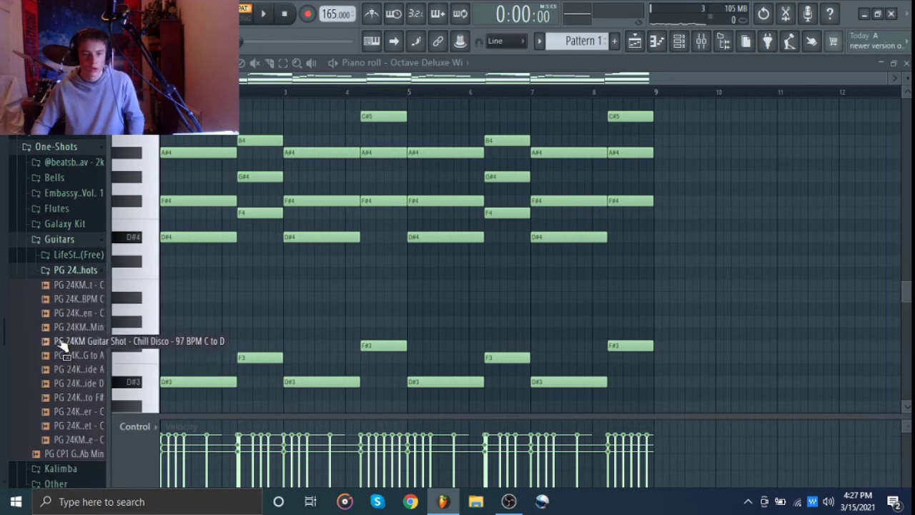
pyautogui.click(64, 298)
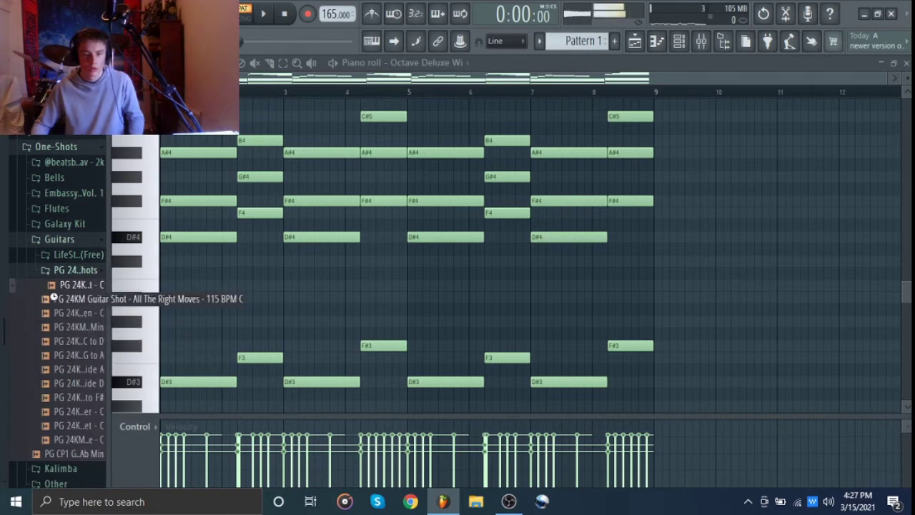
pyautogui.click(56, 355)
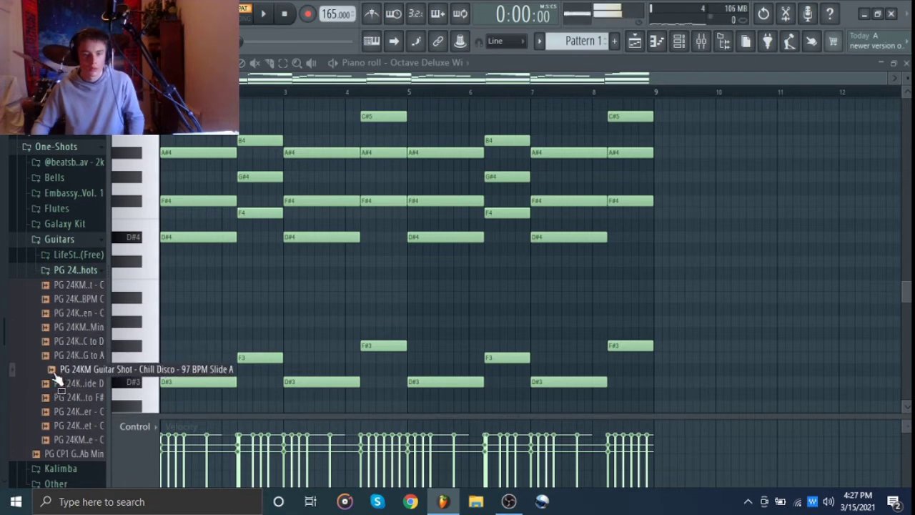
# Load the Chill Disco - 97 BPM Slide A guitar shot as a new channel and set its root note to A5.
pyautogui.moveTo(258, 361); pyautogui.dragTo(204, 136)
pyautogui.click(216, 138)
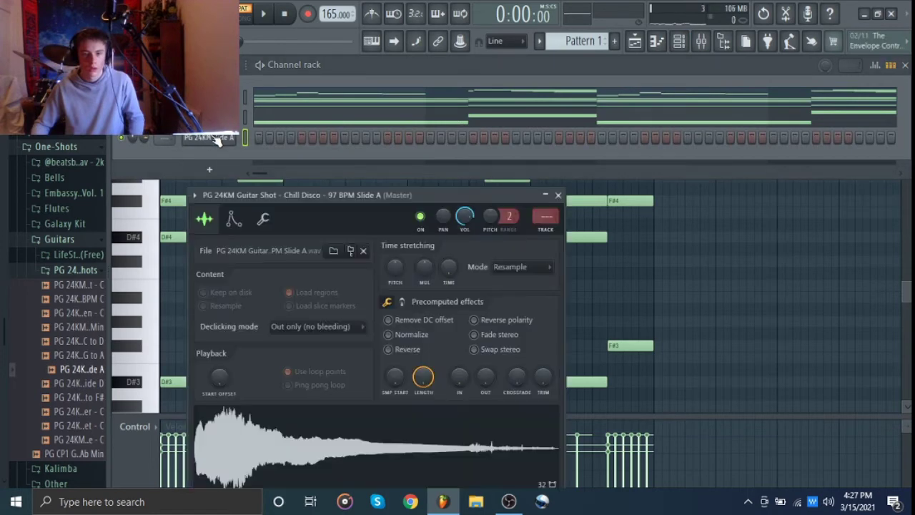
pyautogui.click(233, 221)
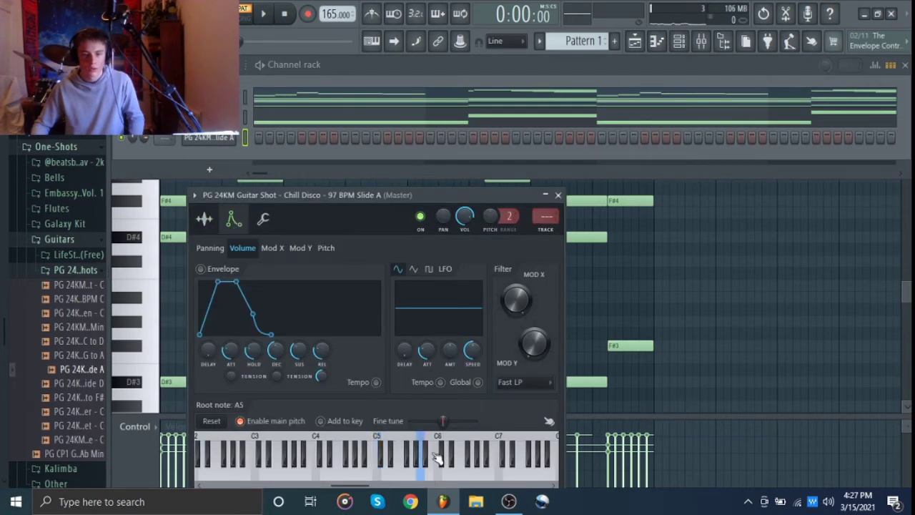
pyautogui.click(558, 195)
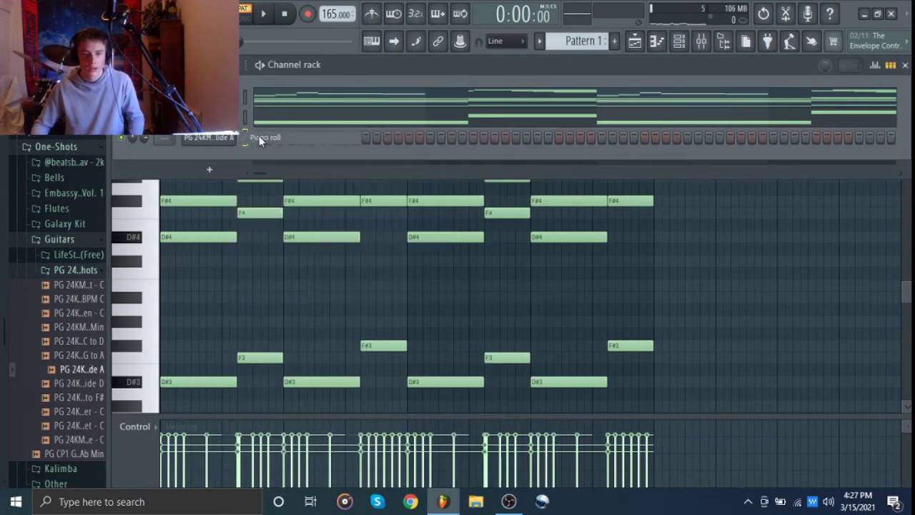
# Add a D#5 guitar note at the start of bar 1 and an A#4 at bar 5 during playback.
pyautogui.click(174, 238)
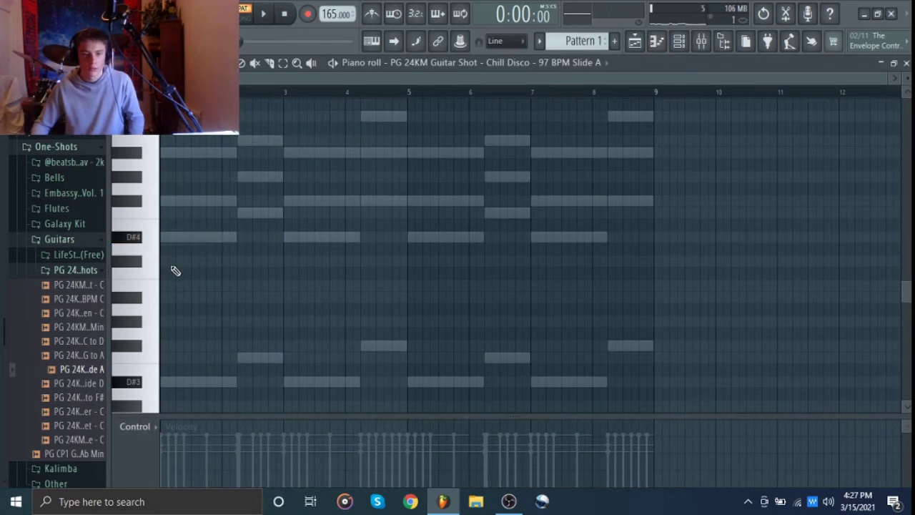
pyautogui.scroll(4, 176, 261)
pyautogui.press('space')
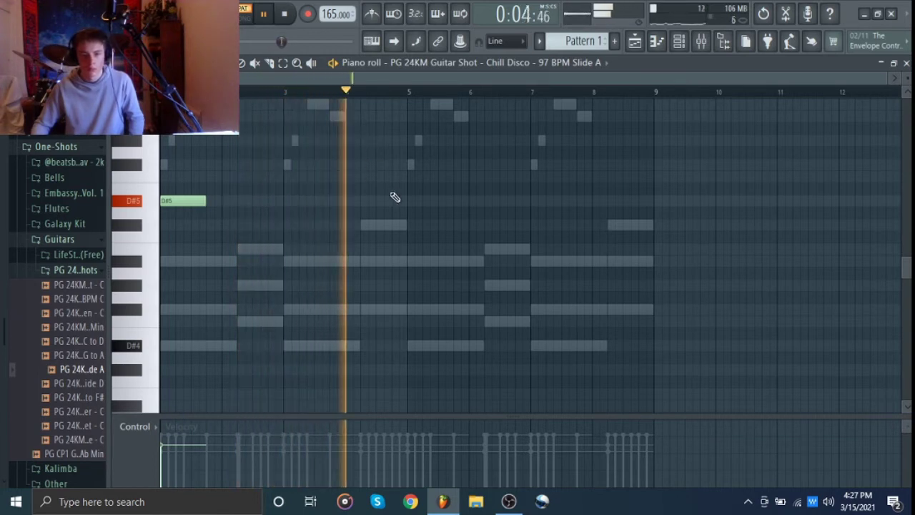
pyautogui.click(411, 262)
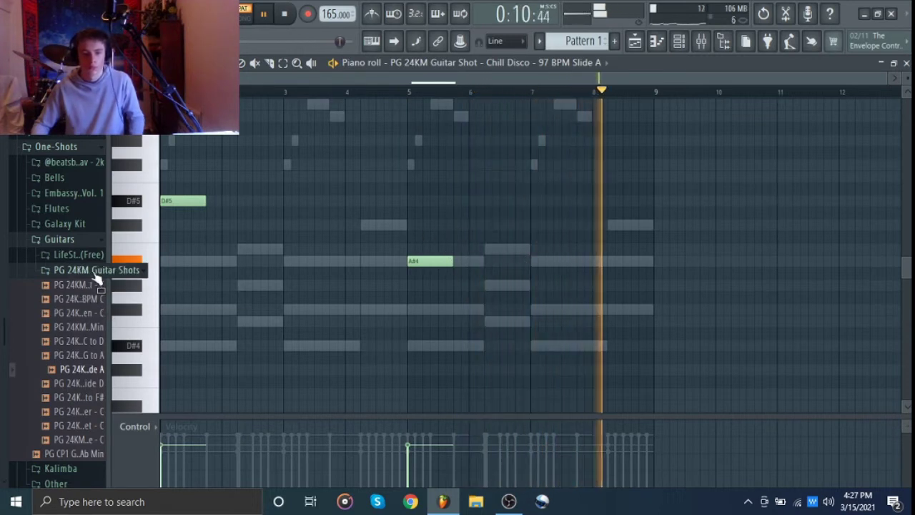
# Raise the bar 5 guitar note one octave to A#5 and deselect it.
pyautogui.moveTo(348, 313); pyautogui.dragTo(466, 267)
pyautogui.hotkey('ctrl', 'Up')
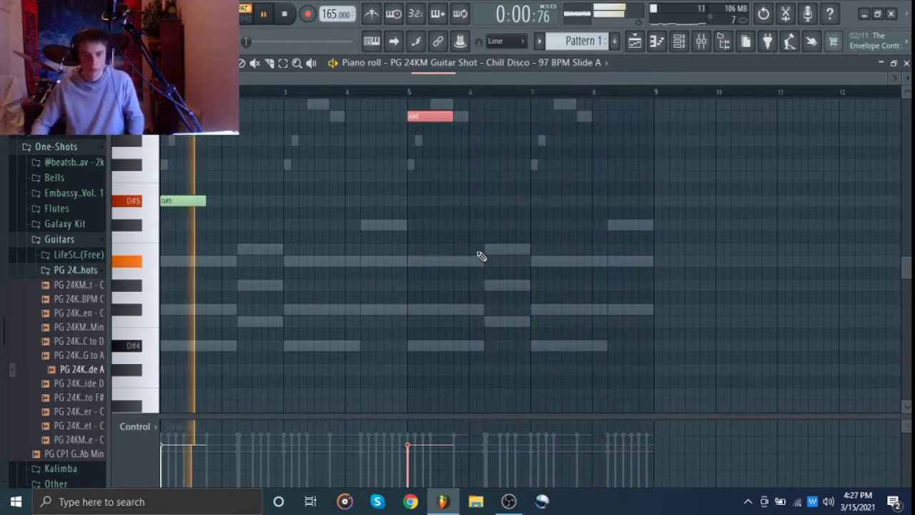
pyautogui.scroll(1, 481, 256)
pyautogui.hotkey('ctrl', 'd')
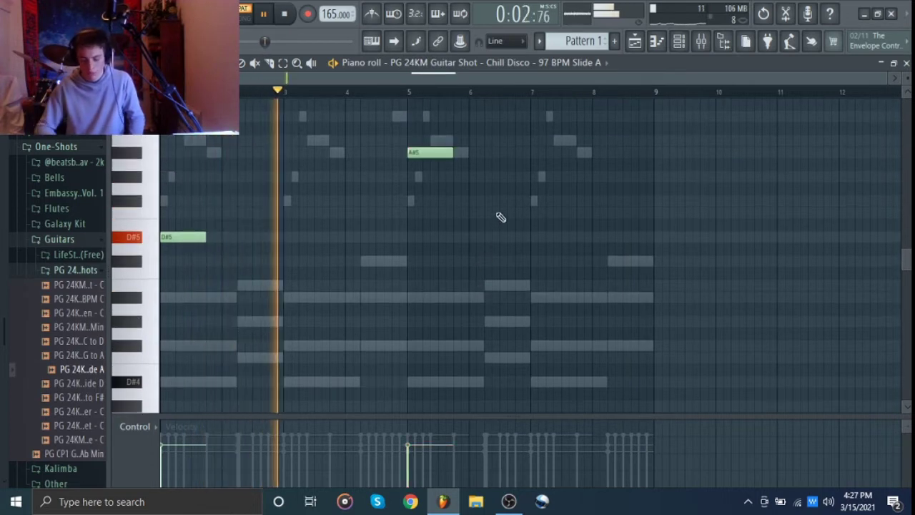
# Raise the bar 1 guitar note an octave to D#6, set the bar 5 note to A#5, and stop playback.
pyautogui.scroll(1, 500, 217)
pyautogui.moveTo(456, 150); pyautogui.dragTo(410, 253)
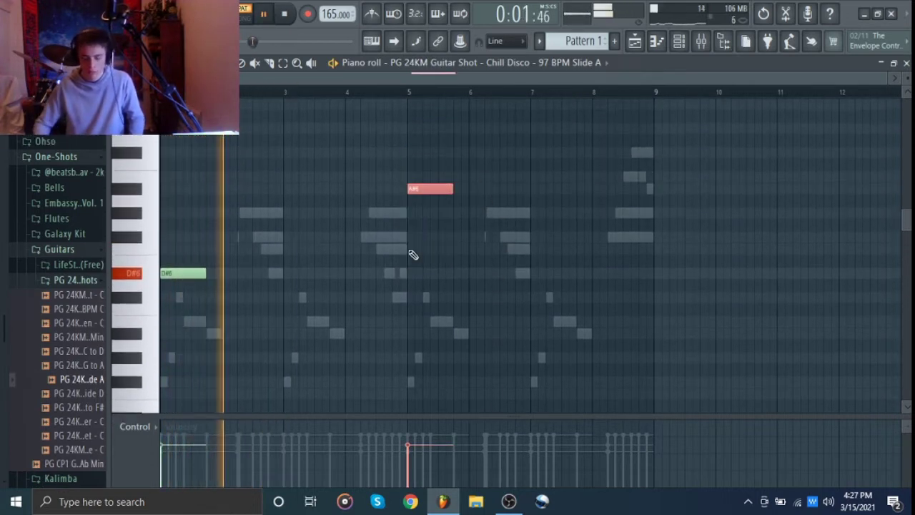
pyautogui.hotkey('ctrl', 'Down')
pyautogui.hotkey('ctrl', 'd')
pyautogui.scroll(-2, 457, 250)
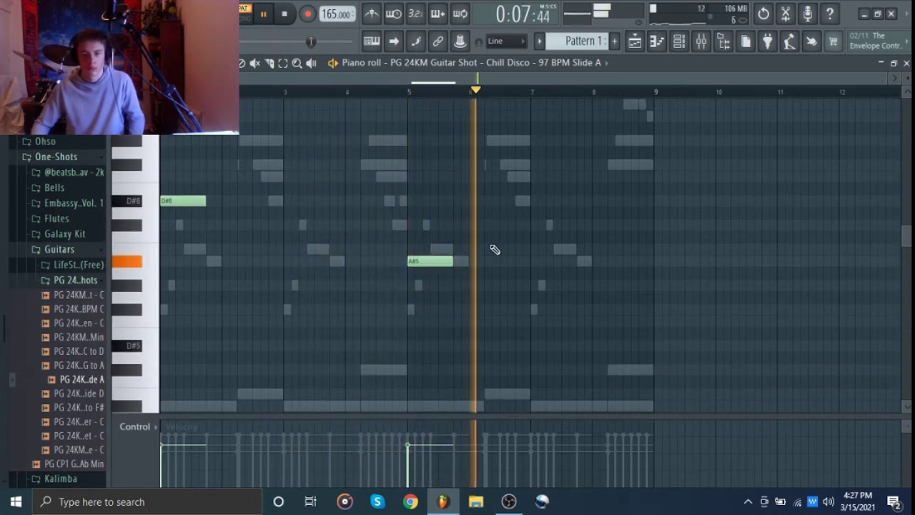
pyautogui.press('space')
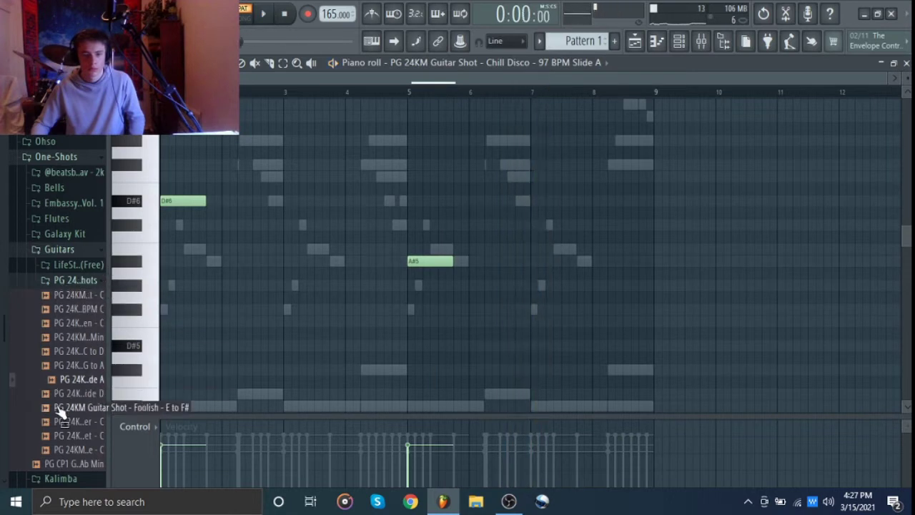
# Preview more PG 24KM guitar shots from Foolish to Sunset, and collapse the guitar folders.
pyautogui.click(61, 408)
pyautogui.click(57, 434)
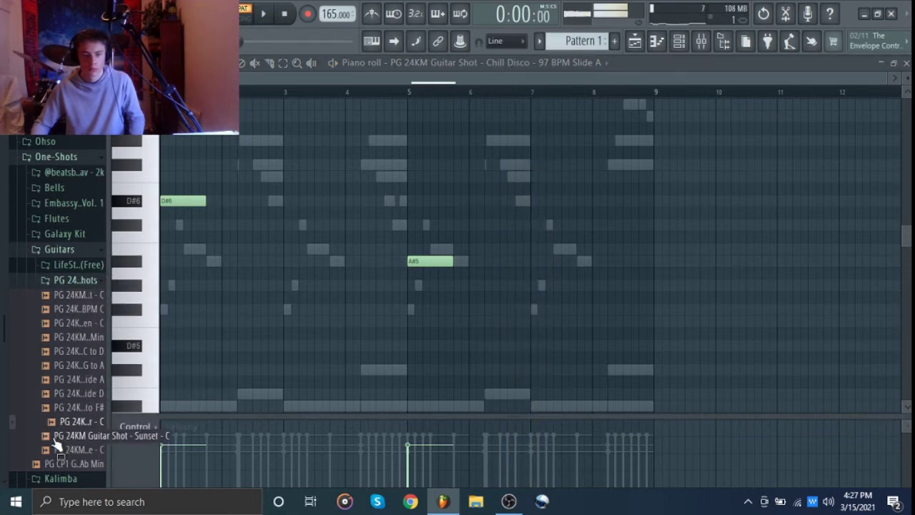
pyautogui.click(71, 279)
pyautogui.click(58, 249)
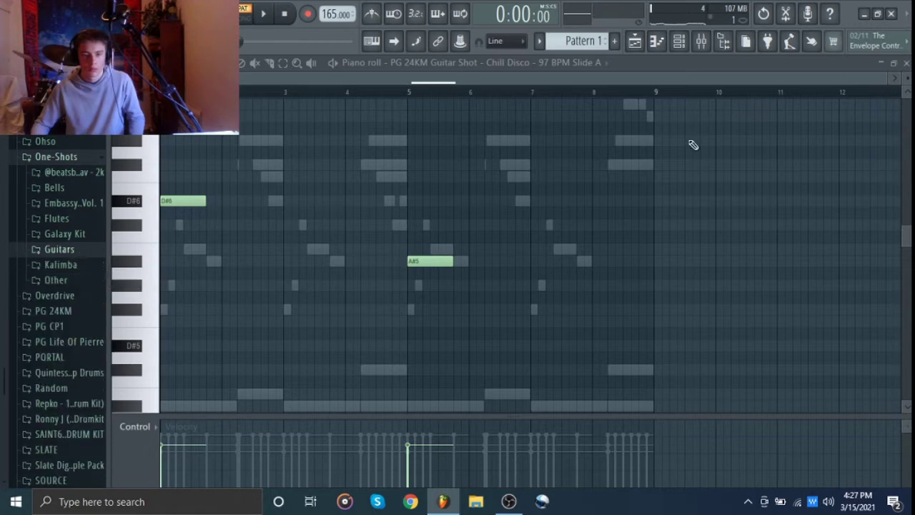
# Check the guitar channel in the channel rack and briefly play back the pattern.
pyautogui.click(684, 43)
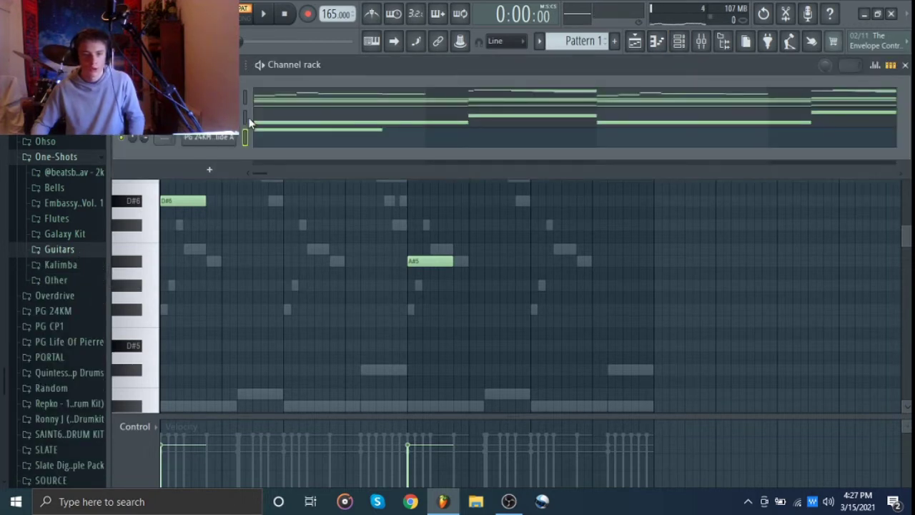
pyautogui.press('Up')
pyautogui.press('F6')
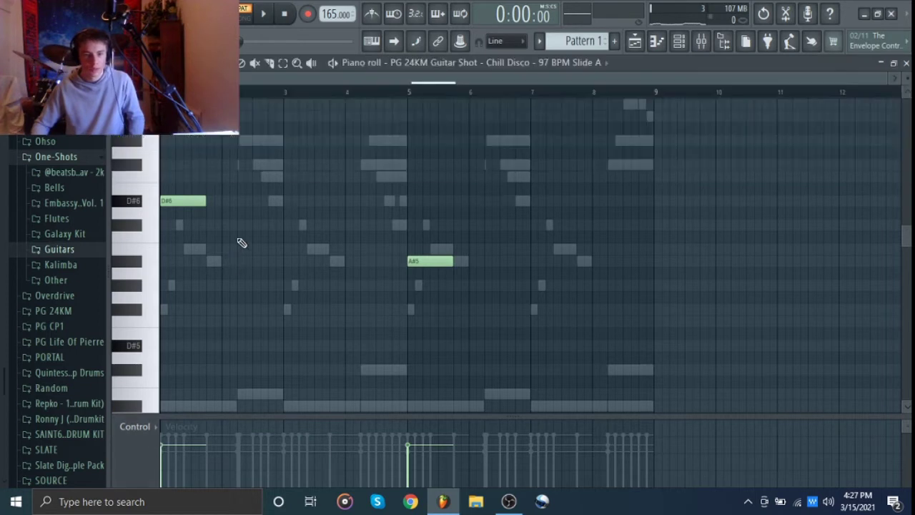
pyautogui.press('space')
pyautogui.press('space')
# Add an Xpand!2 channel to the channel rack and move its plugin window fully into view.
pyautogui.click(679, 41)
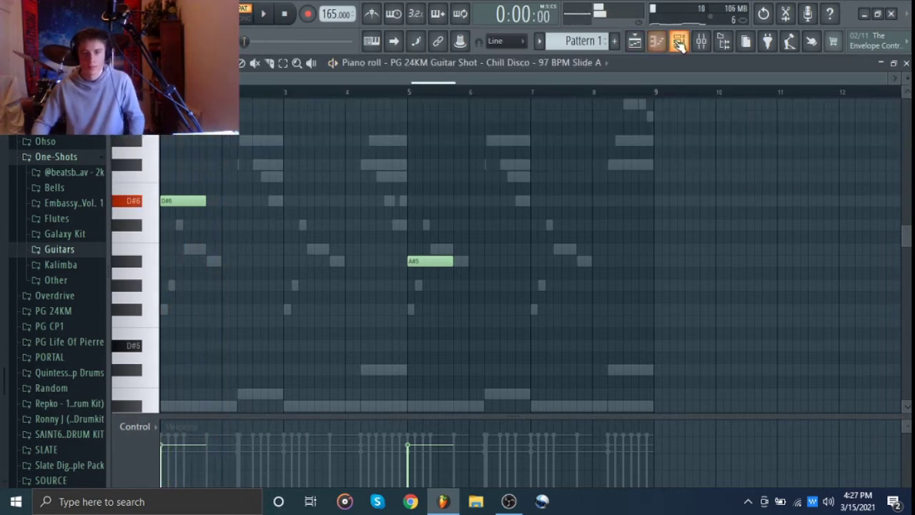
pyautogui.click(210, 170)
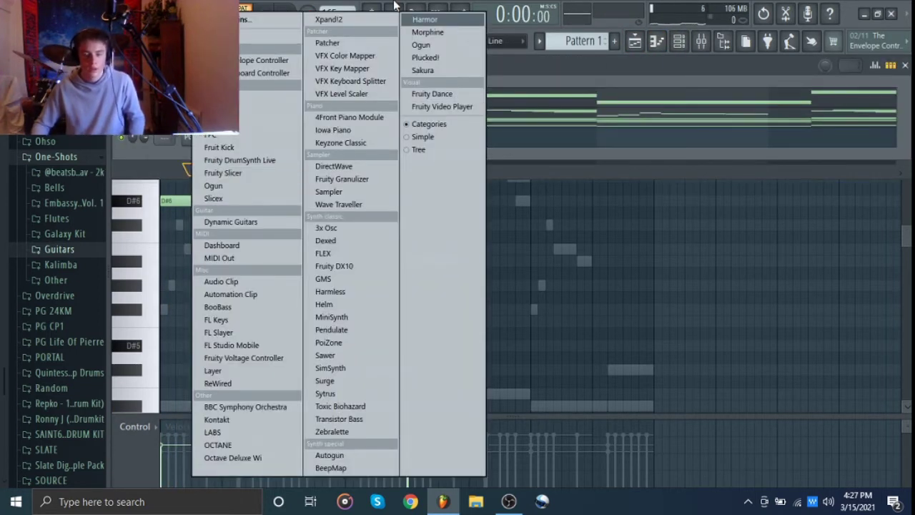
pyautogui.click(382, 21)
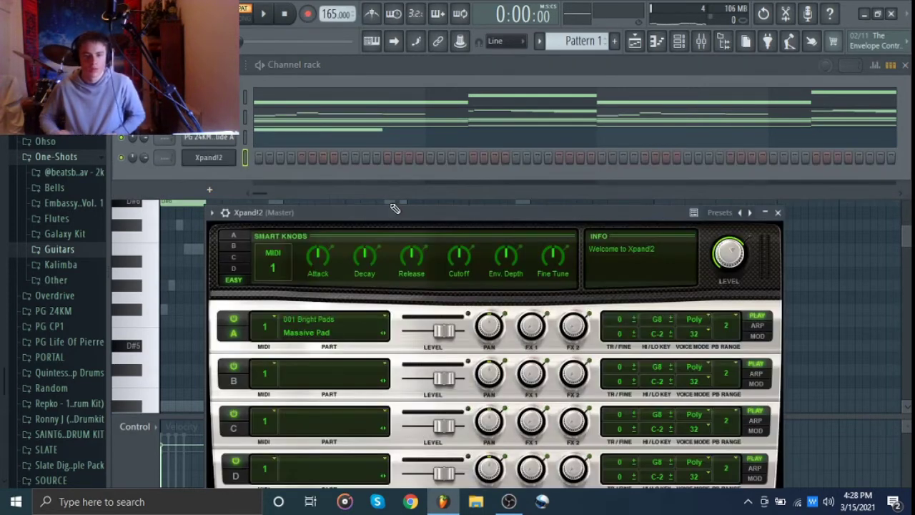
pyautogui.moveTo(410, 216); pyautogui.dragTo(430, 68)
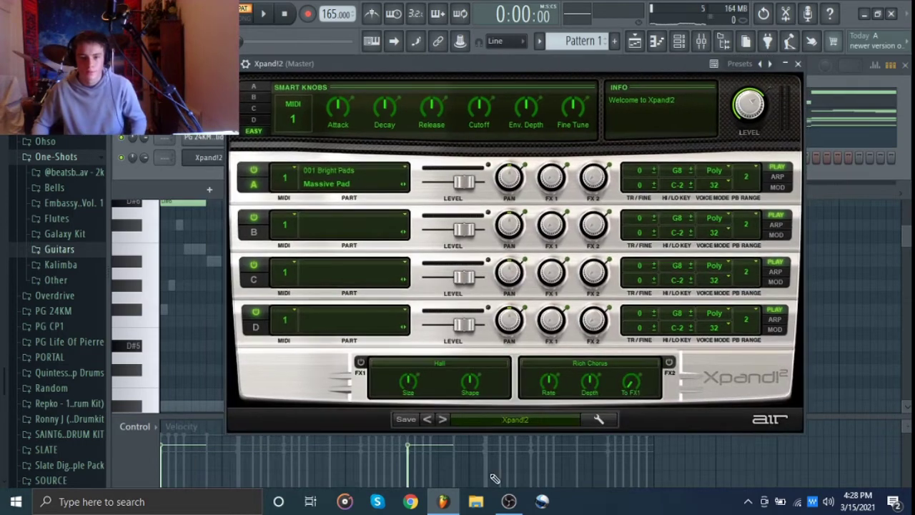
# Load the +20 Dirty 56 Strat preset from Xpand!2's Guitars category and close the plugin window.
pyautogui.click(502, 420)
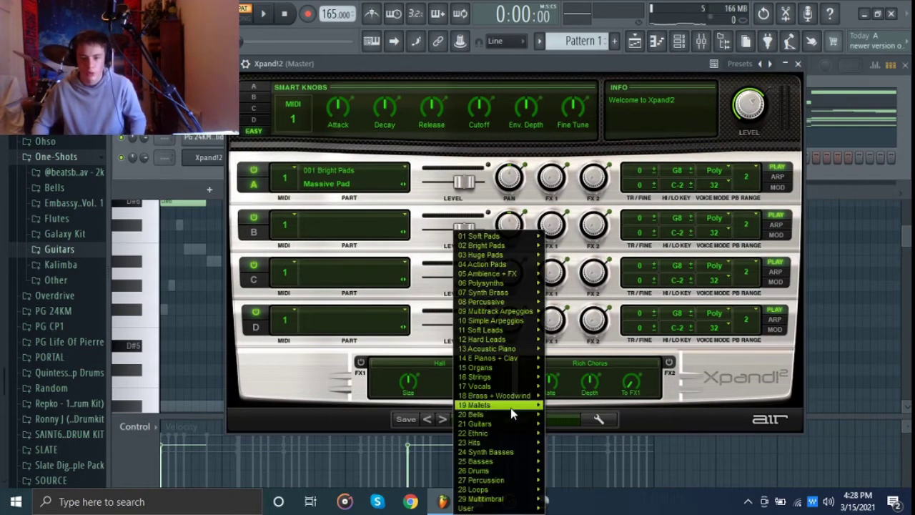
pyautogui.moveTo(506, 414)
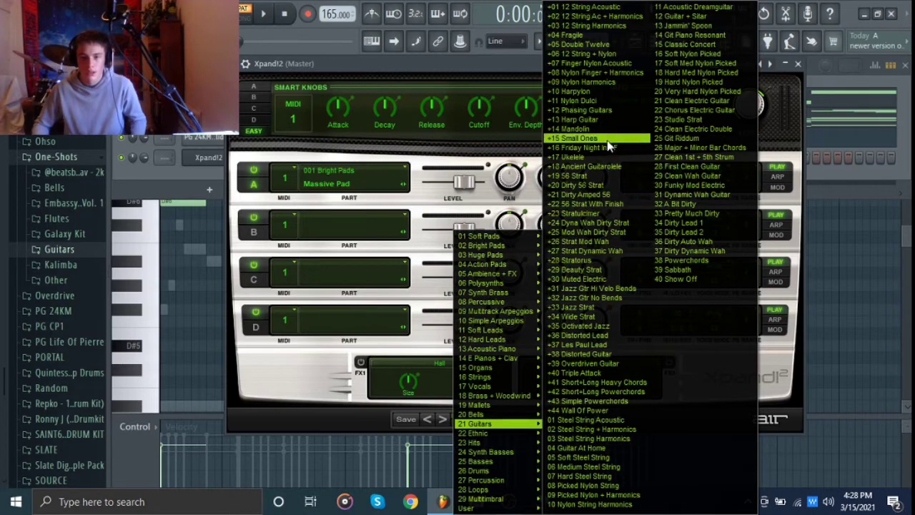
pyautogui.click(621, 186)
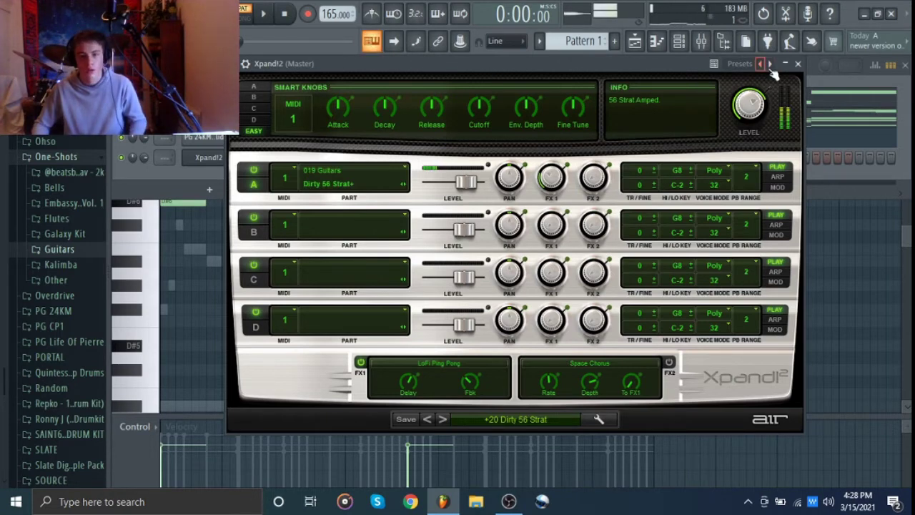
pyautogui.click(798, 63)
# Open the piano roll for the Xpand!2 channel and play back part of the pattern.
pyautogui.rightClick(213, 155)
pyautogui.click(276, 159)
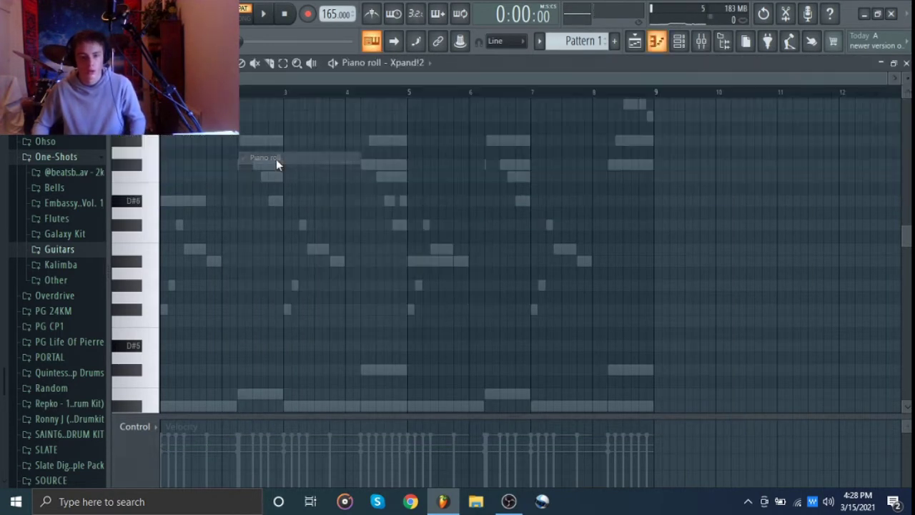
pyautogui.click(676, 42)
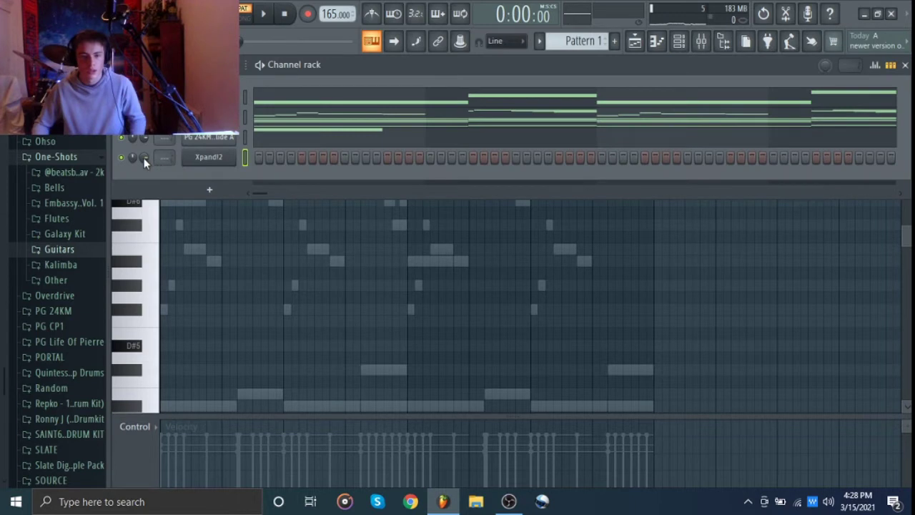
pyautogui.press('F6')
pyautogui.press('space')
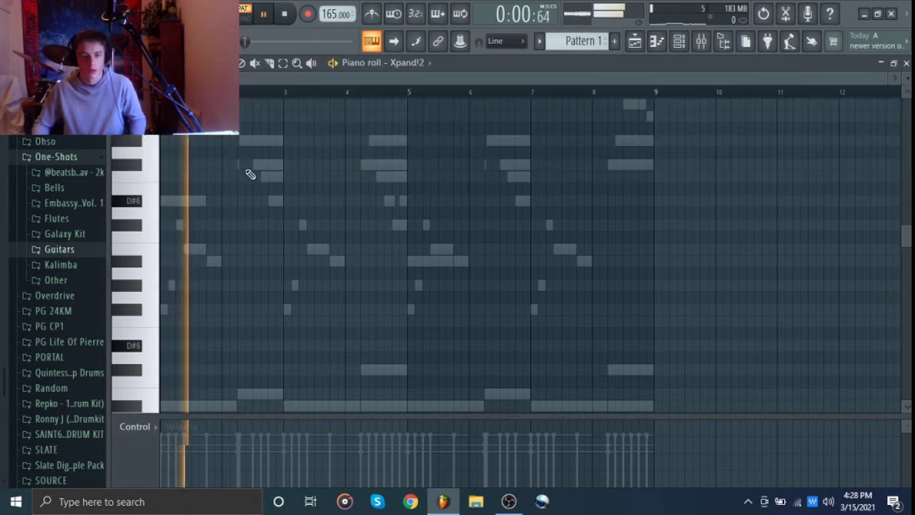
pyautogui.press('space')
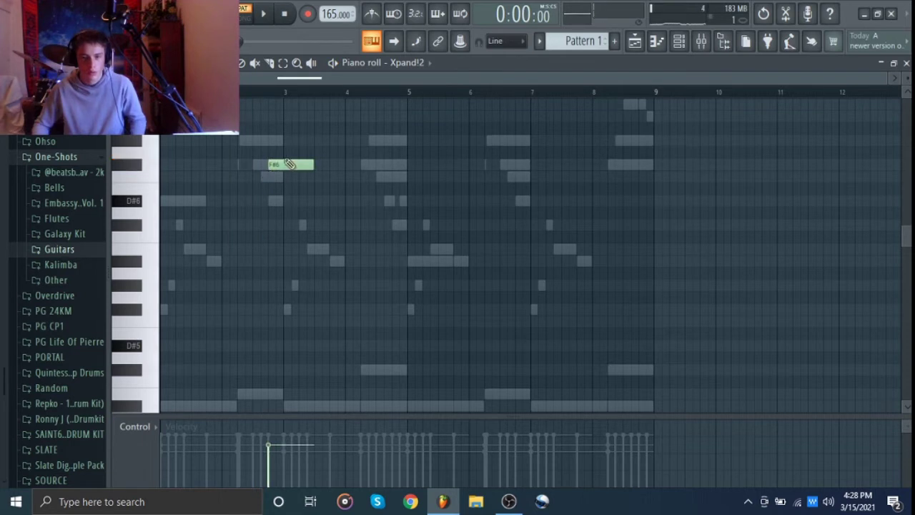
# Place an F#5 guitar note in the second half of bar 2 and check its timing with playback.
pyautogui.moveTo(285, 164); pyautogui.dragTo(281, 264)
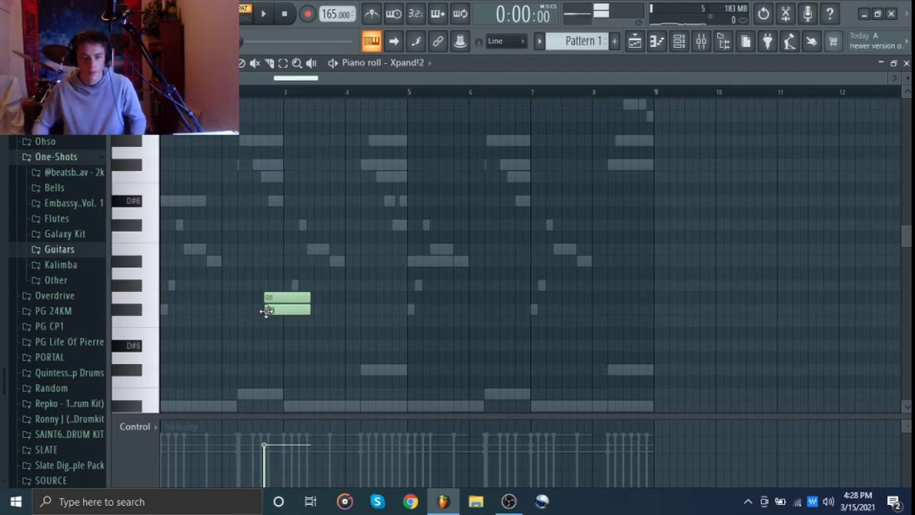
pyautogui.press('space')
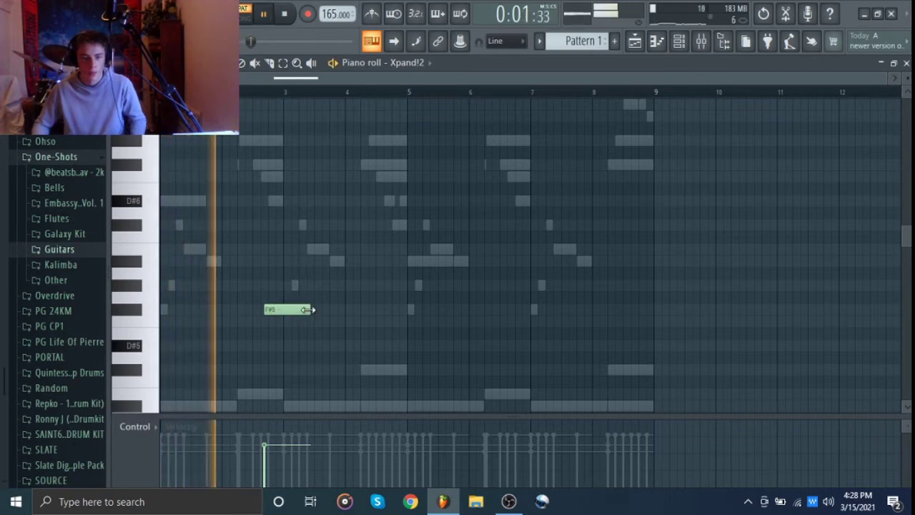
pyautogui.press('space')
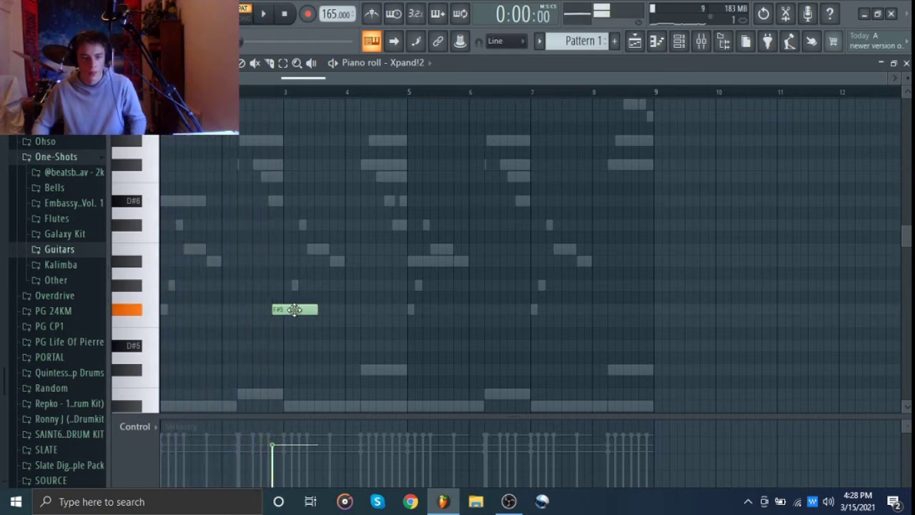
# Set the voice mode of Xpand!2's part A to Mono and close the plugin window.
pyautogui.click(679, 45)
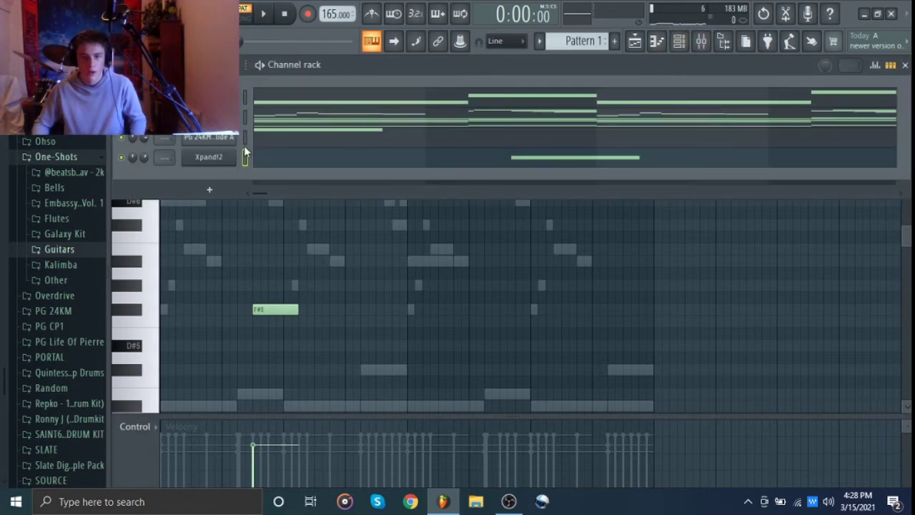
pyautogui.click(209, 161)
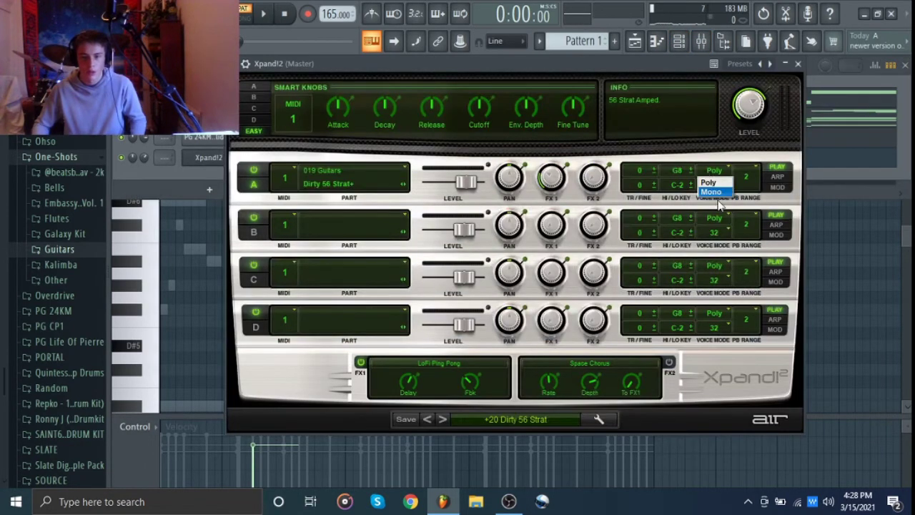
pyautogui.click(799, 64)
# Place an A#5 guitar note one grid step after the F#5 start in bar 2 and check it with playback.
pyautogui.scroll(-3, 275, 249)
pyautogui.scroll(4, 269, 253)
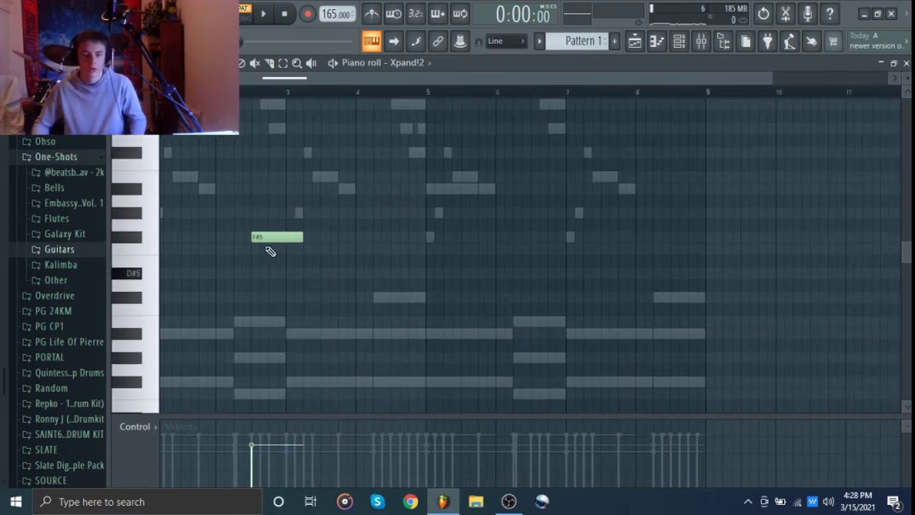
pyautogui.moveTo(269, 264); pyautogui.dragTo(505, 286)
pyautogui.press('space')
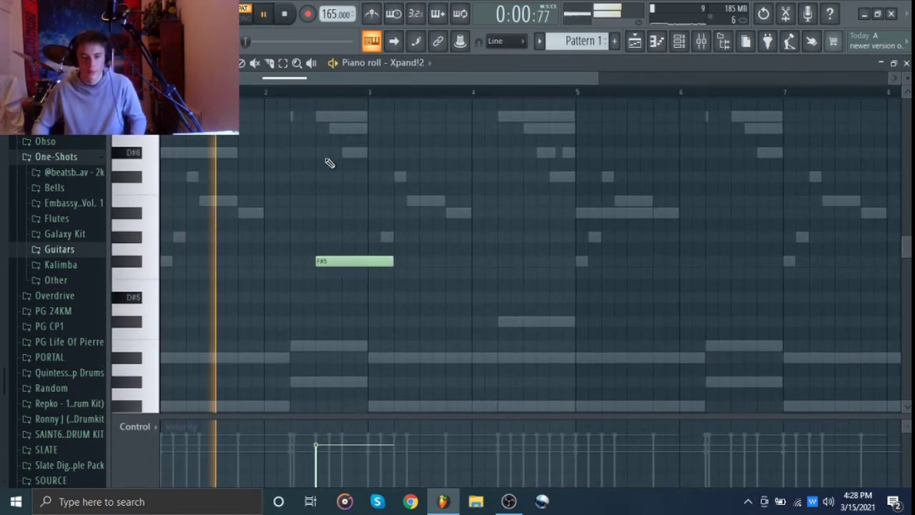
pyautogui.press('space')
pyautogui.click(333, 203)
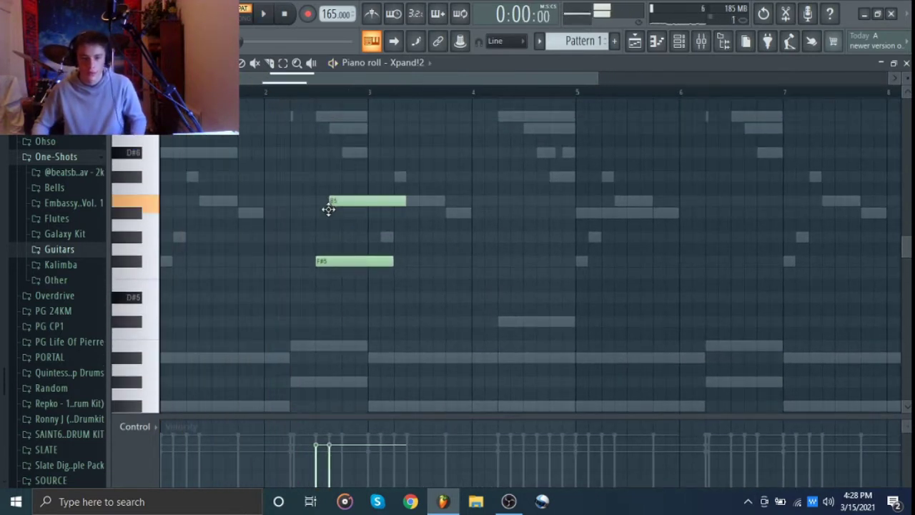
pyautogui.moveTo(346, 212); pyautogui.dragTo(344, 213)
pyautogui.press('space')
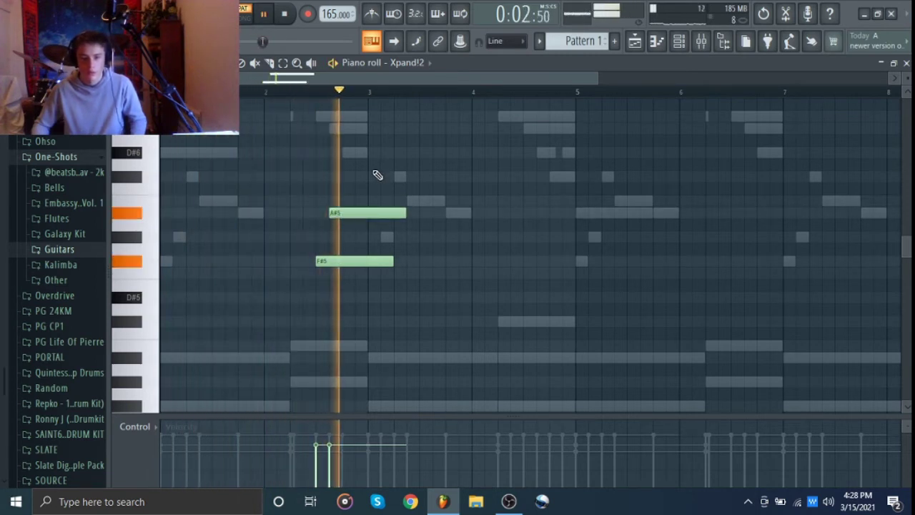
pyautogui.press('space')
pyautogui.press('space')
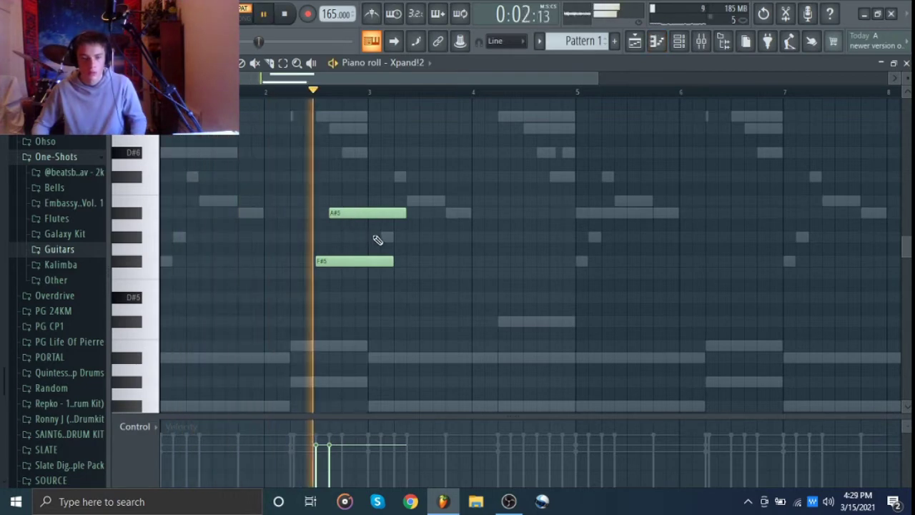
pyautogui.press('space')
# Trim the F#5 and A#5 notes to end where bar 3 begins and add an F5 note at bar 3's start.
pyautogui.click(677, 43)
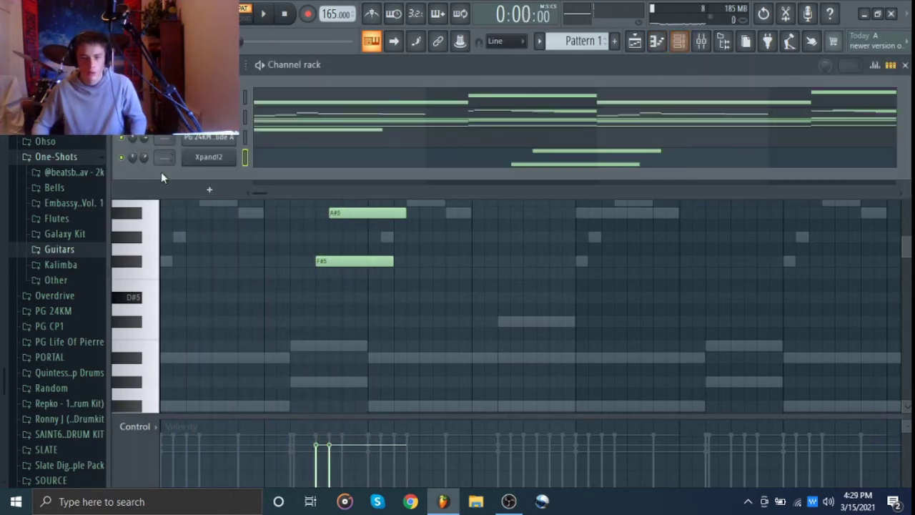
pyautogui.click(209, 157)
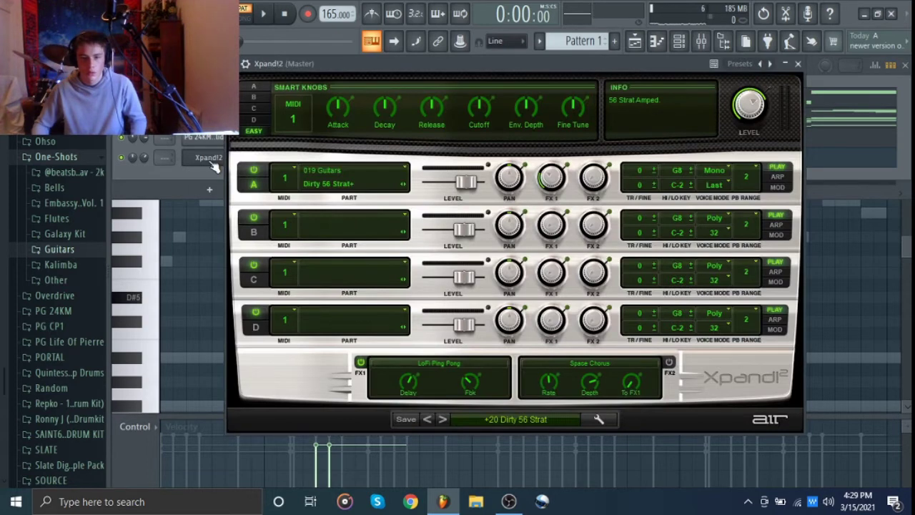
pyautogui.click(209, 157)
pyautogui.press('F6')
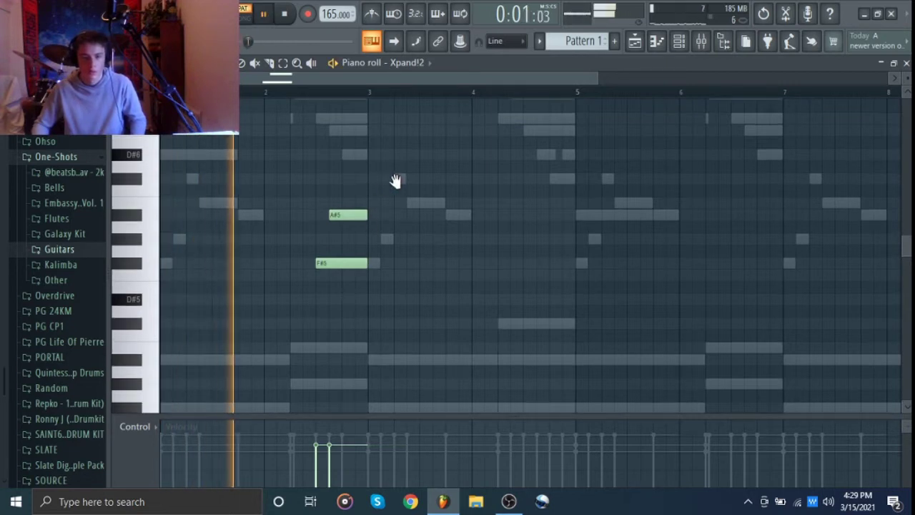
pyautogui.click(370, 274)
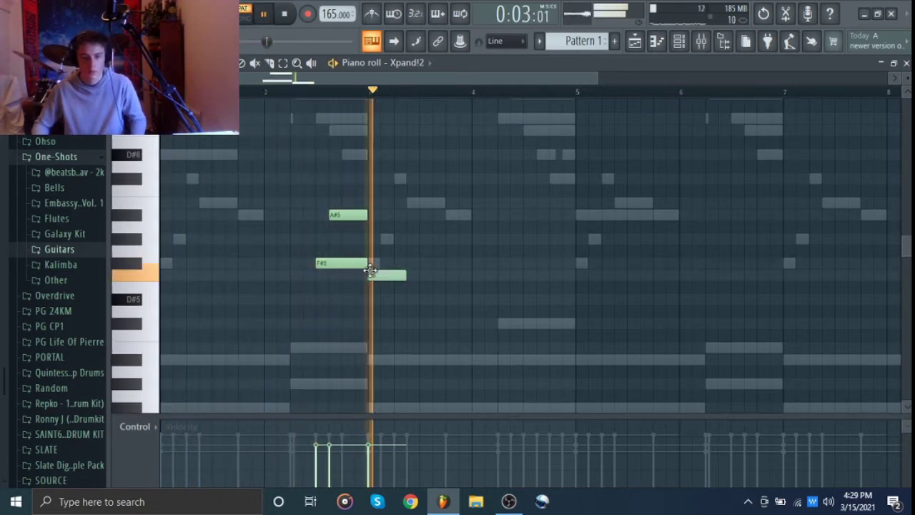
pyautogui.press('space')
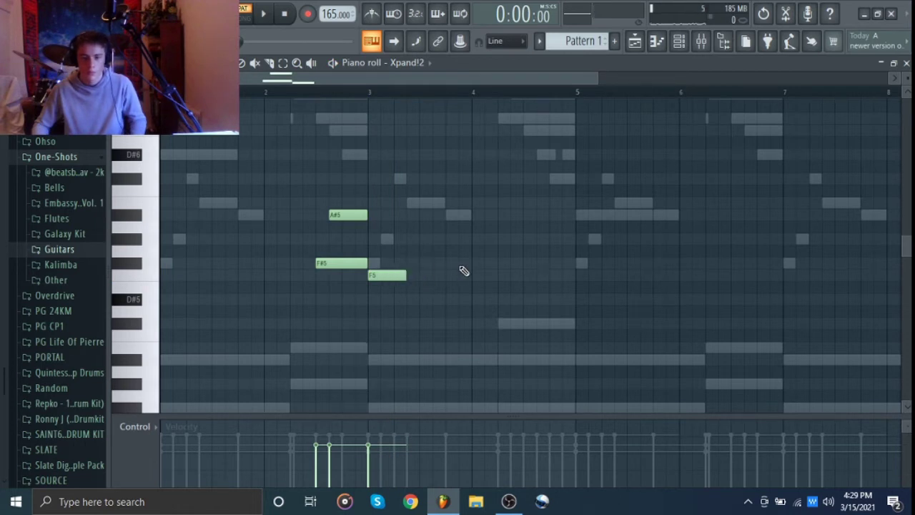
# Add an F#5 note on the last beat of bar 3 and play the pattern back.
pyautogui.press('space')
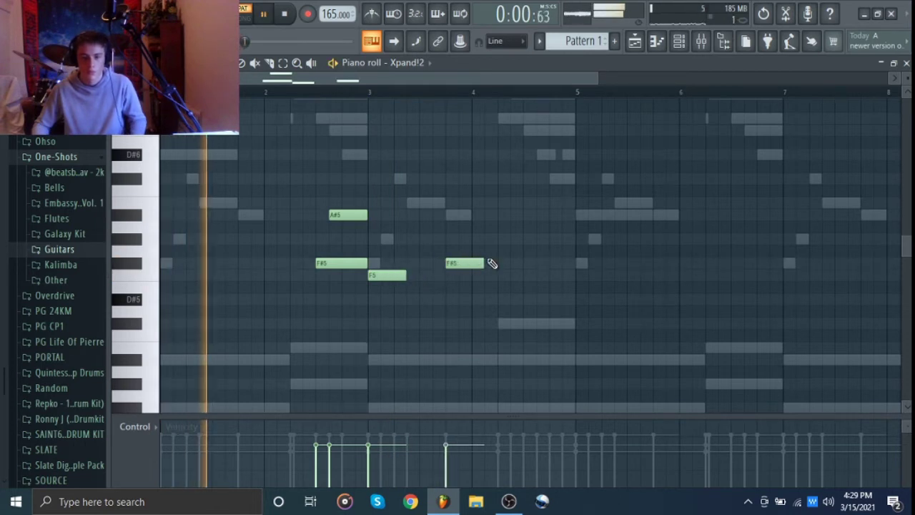
pyautogui.keyDown('ctrl'); pyautogui.scroll(-4, 493, 263); pyautogui.keyUp('ctrl')
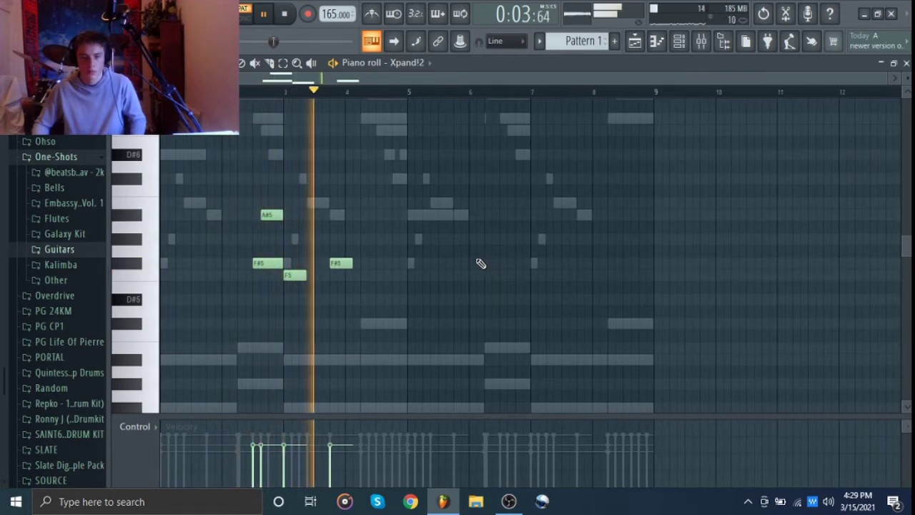
pyautogui.press('space')
# Set Xpand!2's Release to +82 % and play the pattern back in the piano roll.
pyautogui.click(680, 43)
pyautogui.click(220, 163)
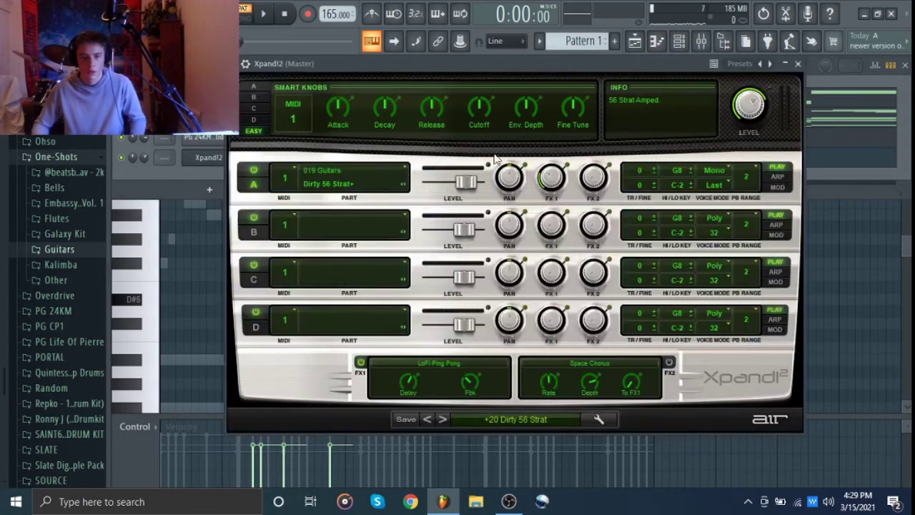
pyautogui.moveTo(439, 88); pyautogui.dragTo(453, 73)
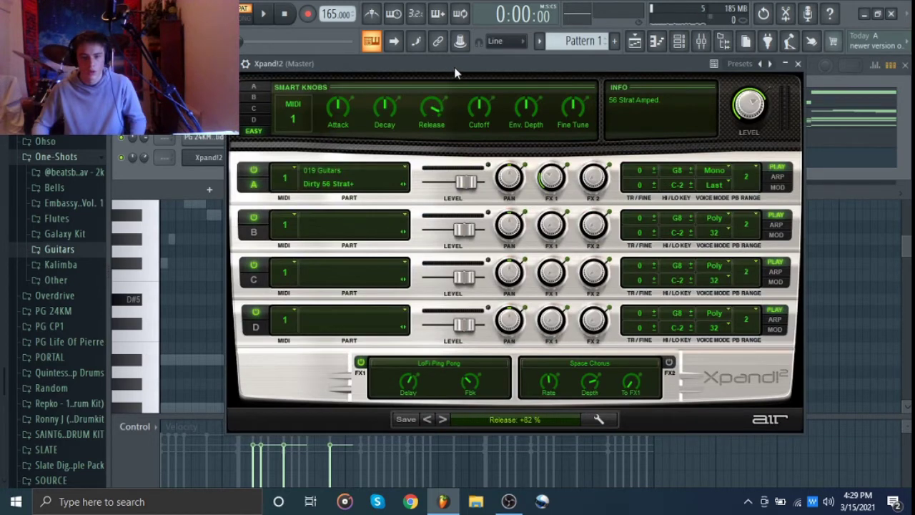
pyautogui.press('space')
pyautogui.click(798, 64)
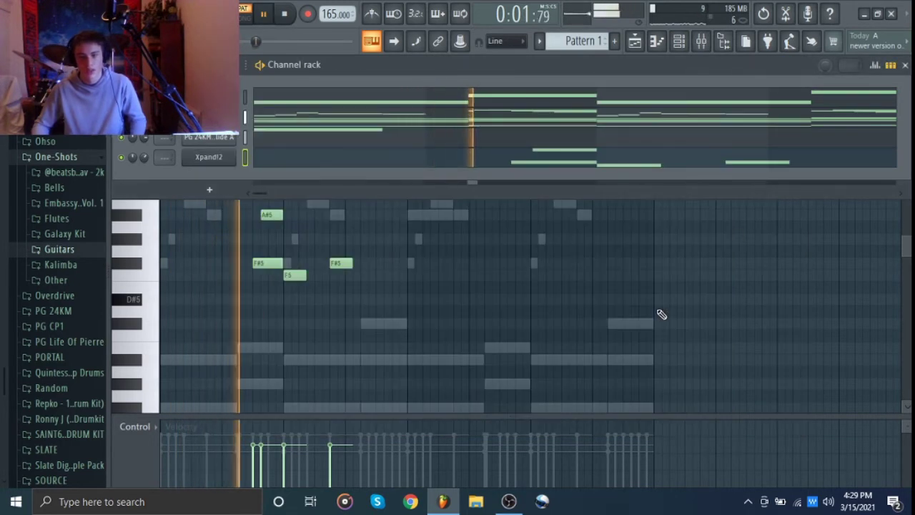
pyautogui.press('F6')
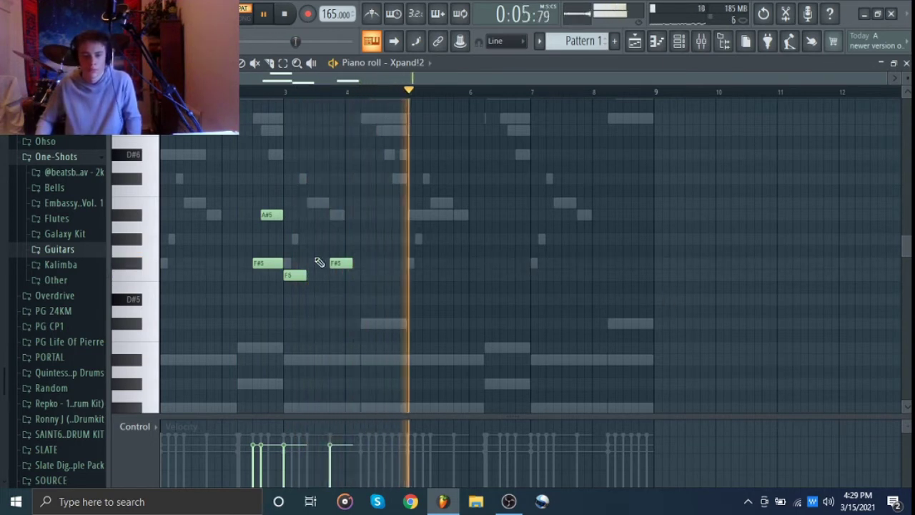
# Copy the four guitar notes of bars 2 and 3 four bars later into bars 6 and 7.
pyautogui.press('space')
pyautogui.moveTo(429, 333); pyautogui.dragTo(254, 187)
pyautogui.moveTo(259, 263); pyautogui.dragTo(507, 266)
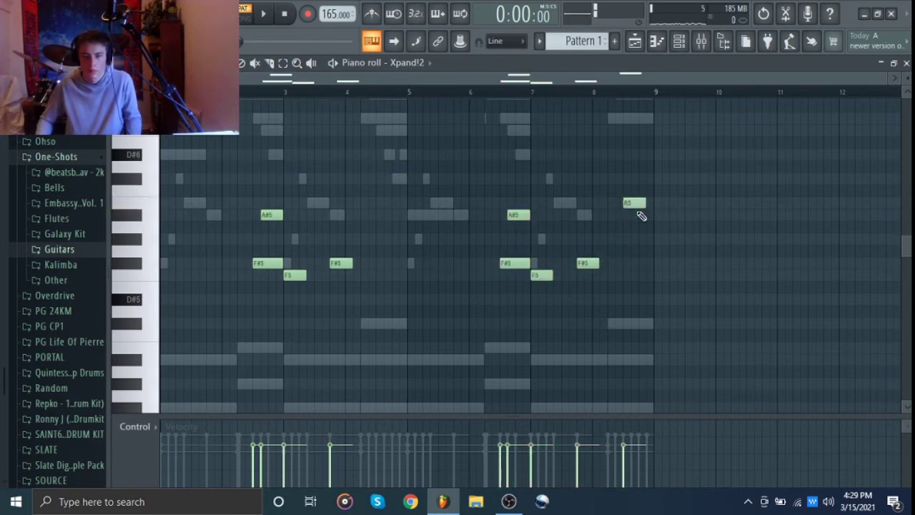
# Add short B5 and A#5 notes in the second half of bar 8, ending at bar 9, and play the pattern back.
pyautogui.press('space')
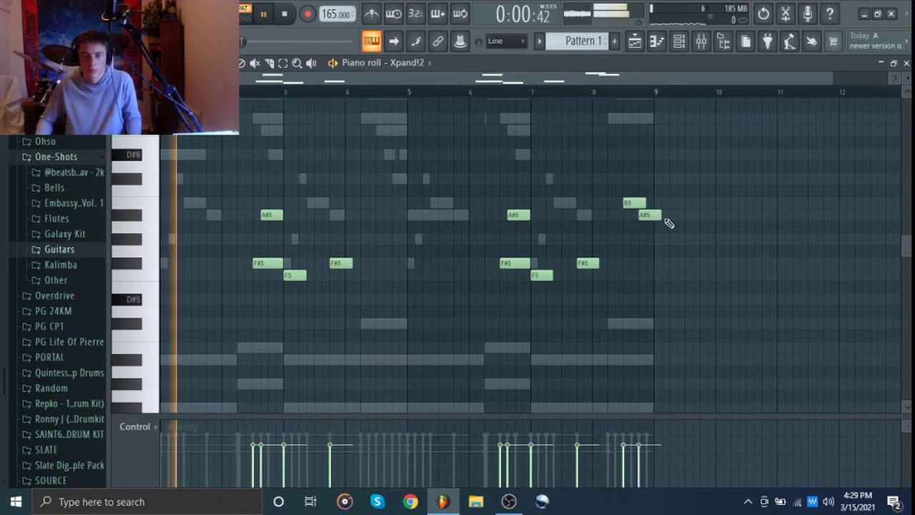
pyautogui.moveTo(668, 221); pyautogui.dragTo(634, 204)
pyautogui.keyDown('ctrl'); pyautogui.click(641, 193); pyautogui.keyUp('ctrl')
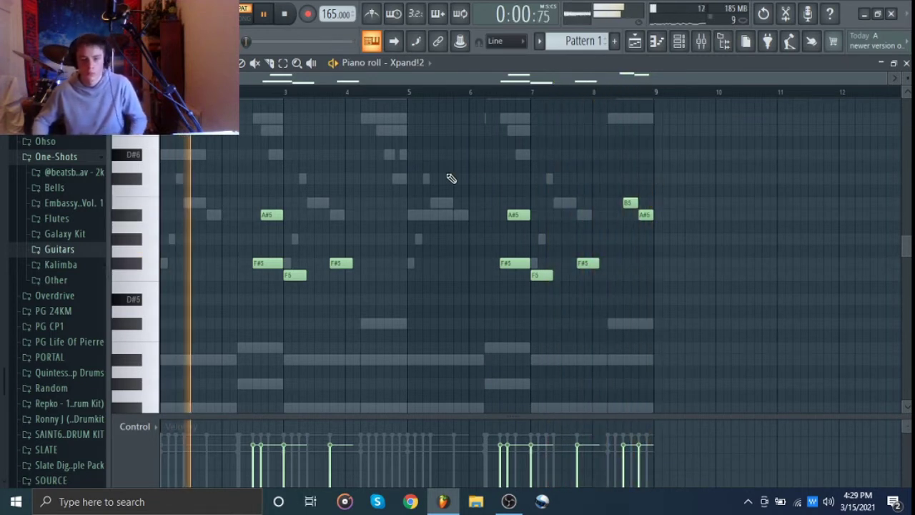
pyautogui.press('space')
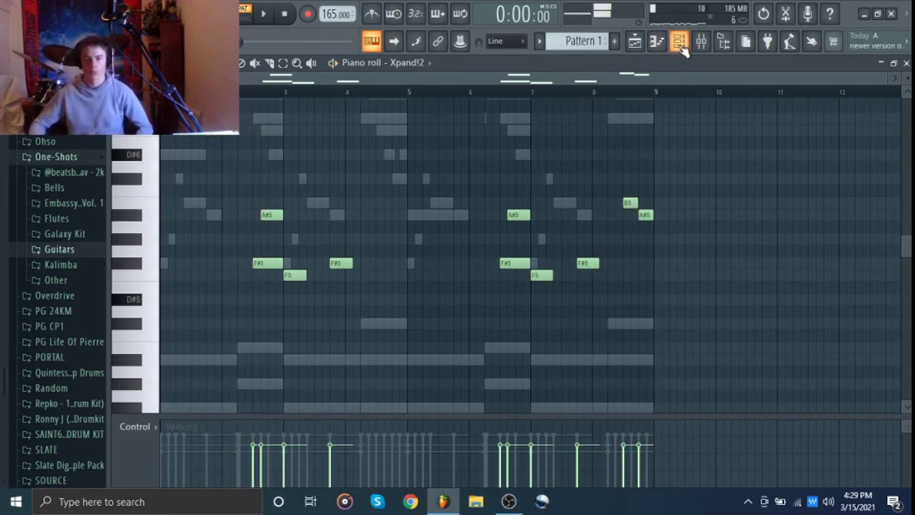
# Adjust the Xpand!2 channel's volume and check the balance with playback in the piano roll.
pyautogui.click(679, 41)
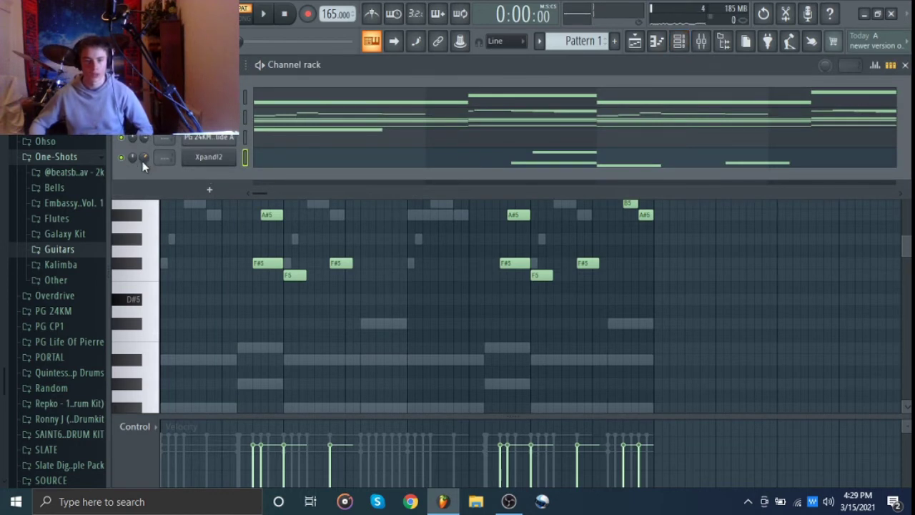
pyautogui.moveTo(144, 158); pyautogui.dragTo(144, 161)
pyautogui.press('space')
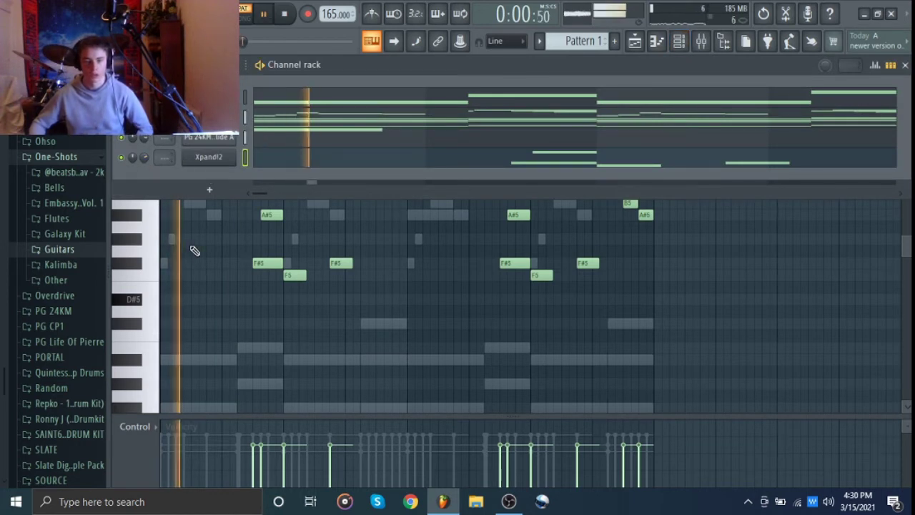
pyautogui.press('F6')
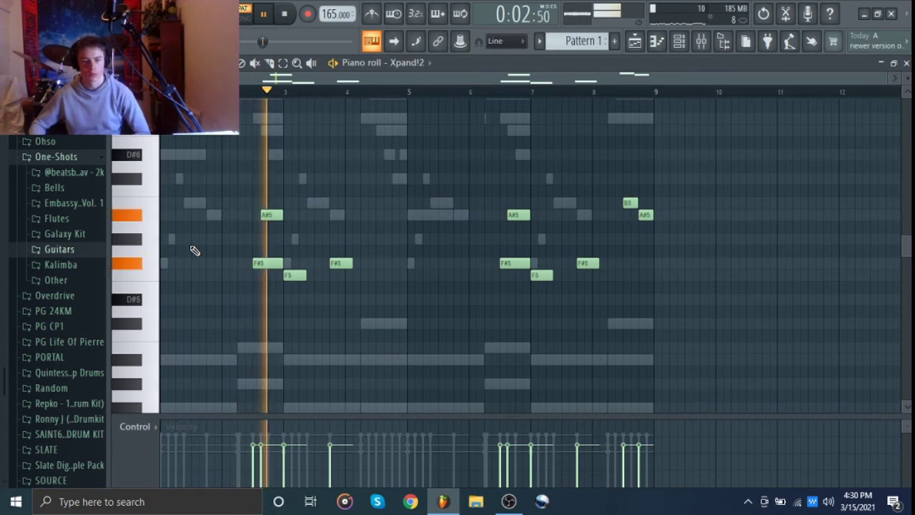
# Load the +21 Dirty Amped 56 preset from Xpand!2's Guitars category.
pyautogui.click(679, 41)
pyautogui.click(208, 157)
pyautogui.press('space')
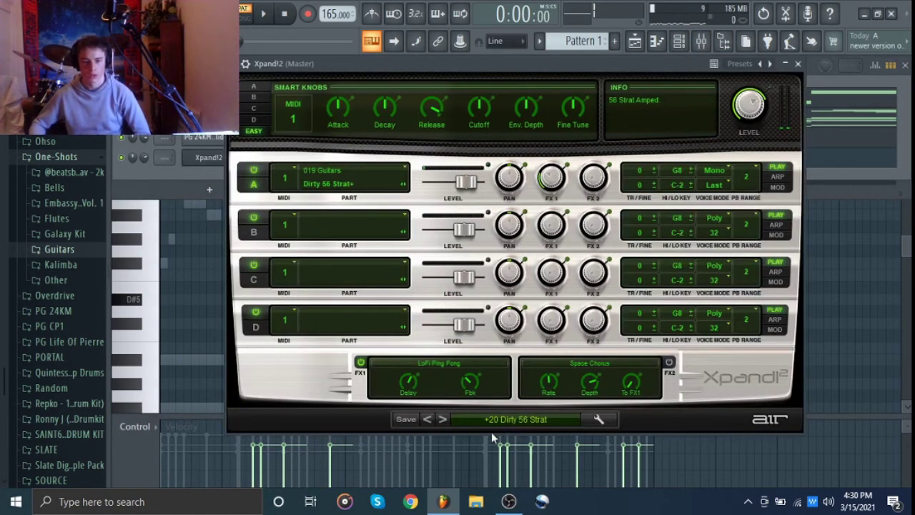
pyautogui.click(532, 421)
pyautogui.moveTo(510, 422)
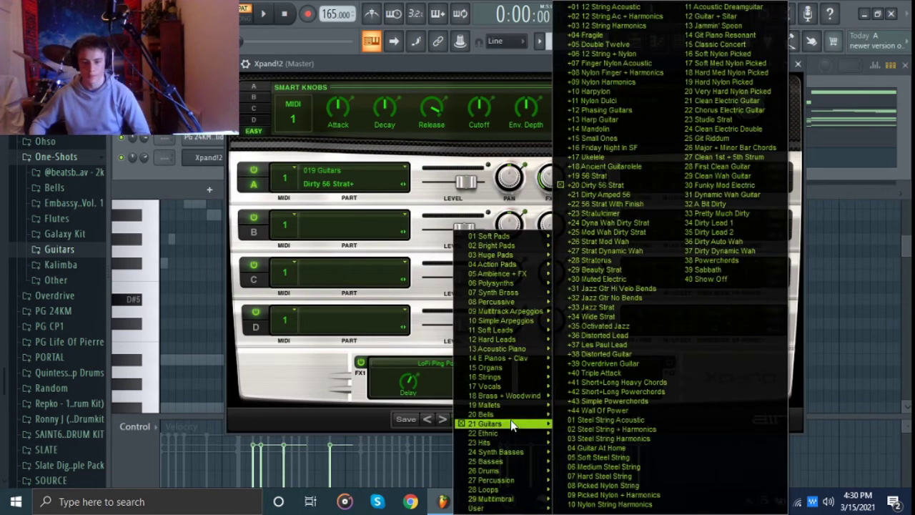
pyautogui.click(640, 197)
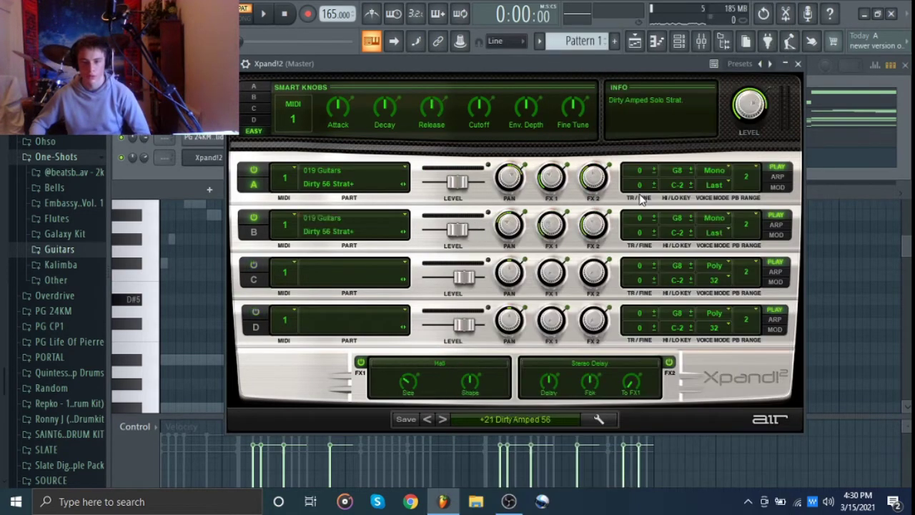
# Raise Xpand!2's Release, close the plugin window and listen to the guitar part in the piano roll.
pyautogui.press('space')
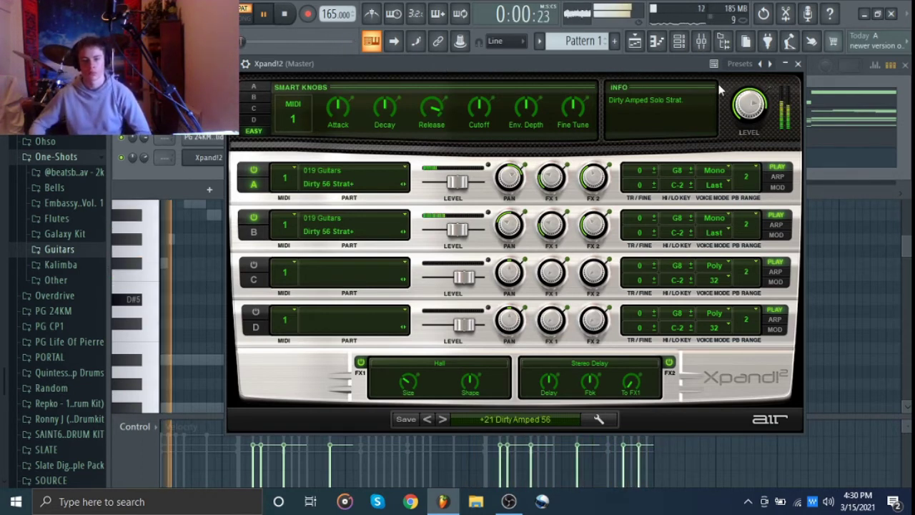
pyautogui.click(799, 64)
pyautogui.press('F6')
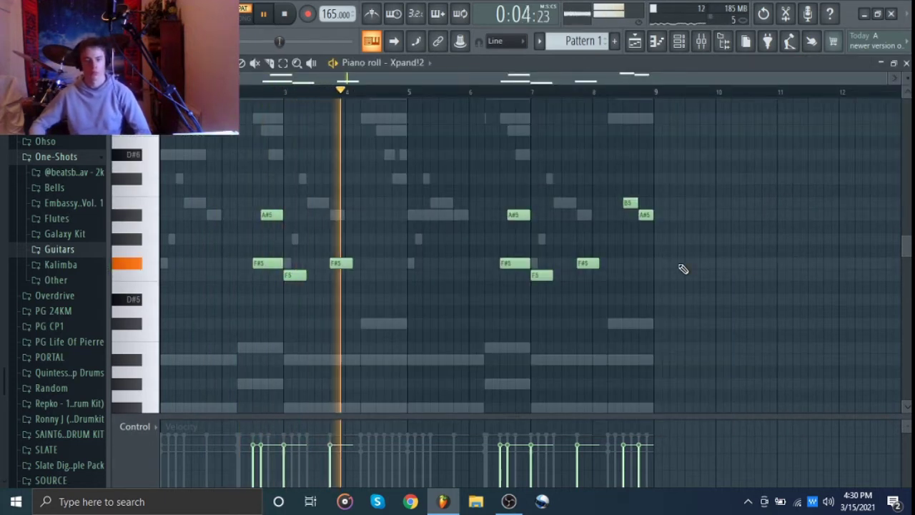
pyautogui.press('space')
# Review the guitar notes against the chords and melody with playback, and bring up the channel rack.
pyautogui.click(678, 41)
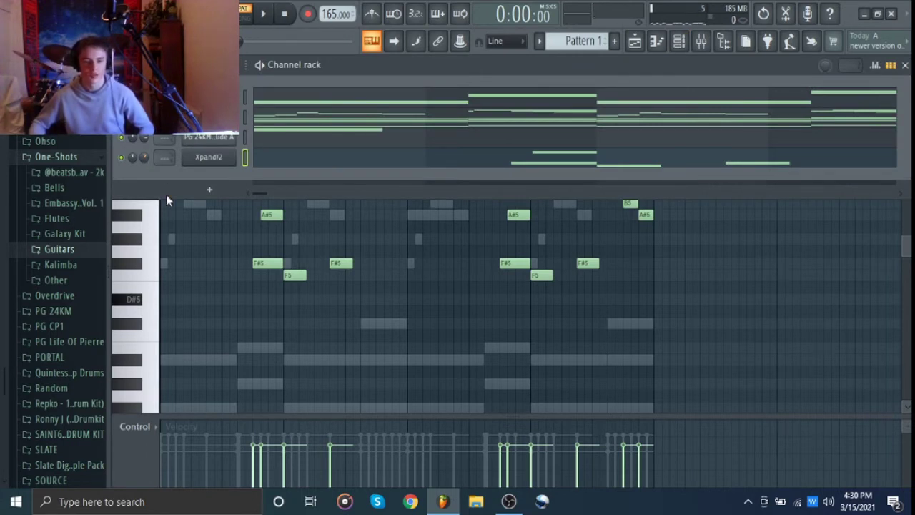
pyautogui.press('F6')
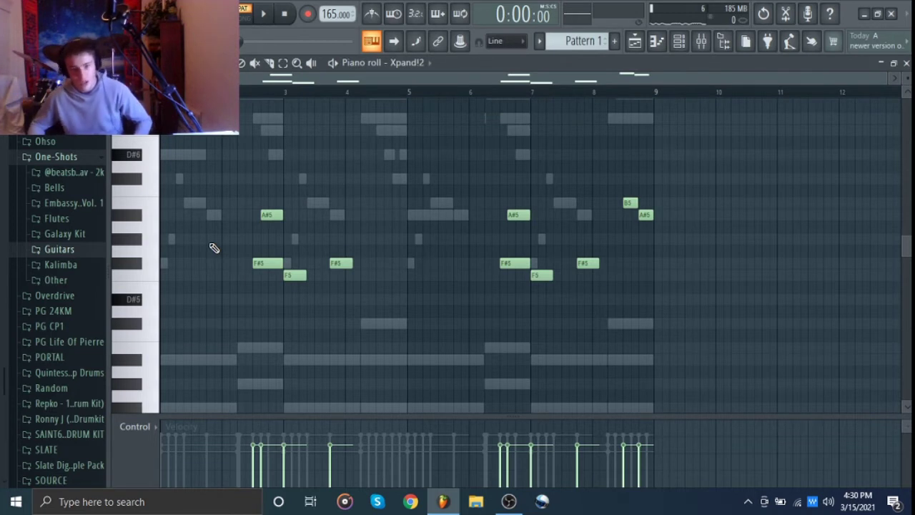
pyautogui.scroll(-3, 214, 246)
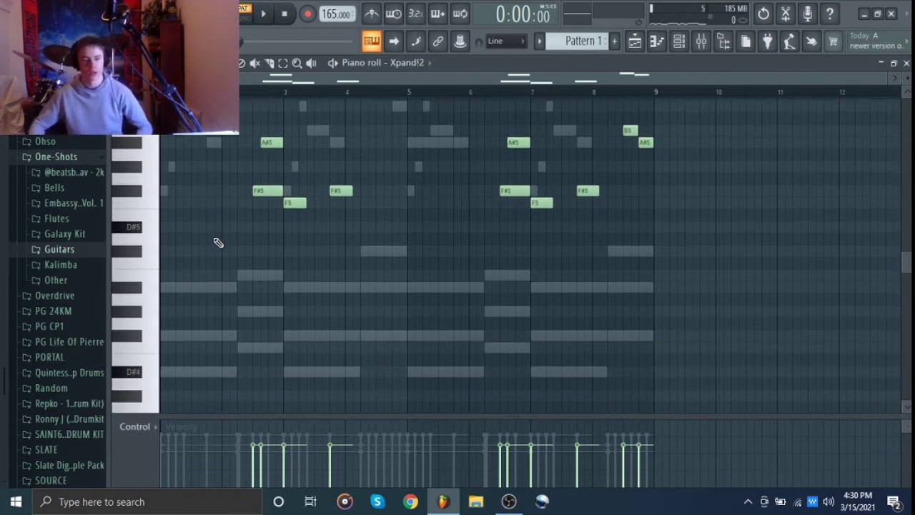
pyautogui.press('space')
pyautogui.scroll(3, 218, 245)
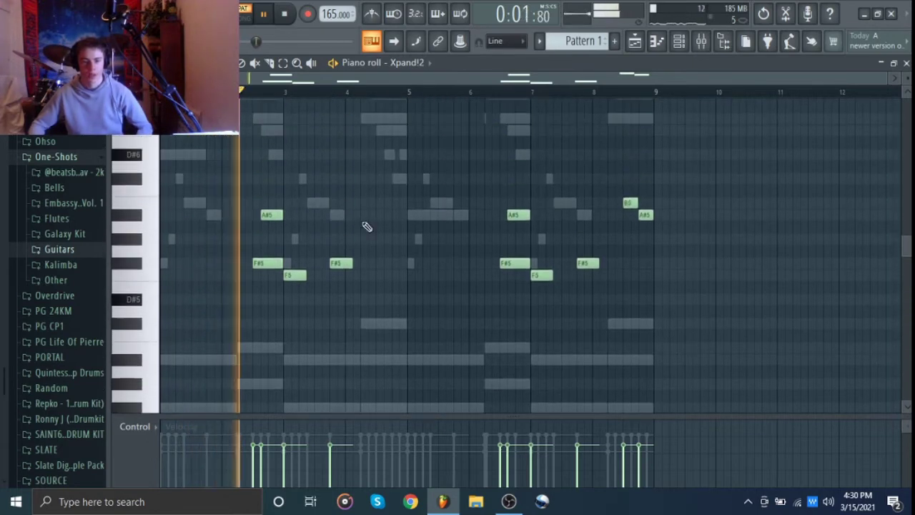
pyautogui.press('F6')
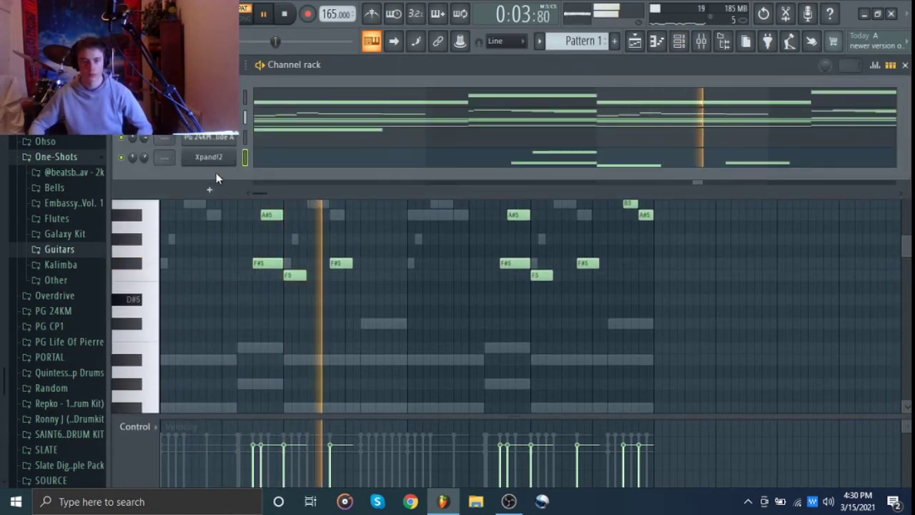
# Add a second Xpand!2 instrument channel to the pattern and reposition its plugin window so all its controls show.
pyautogui.click(227, 190)
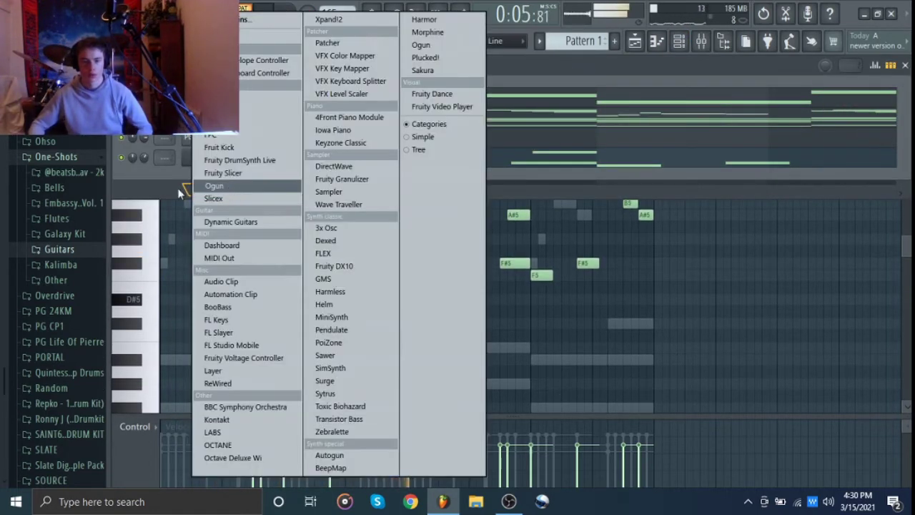
pyautogui.press('space')
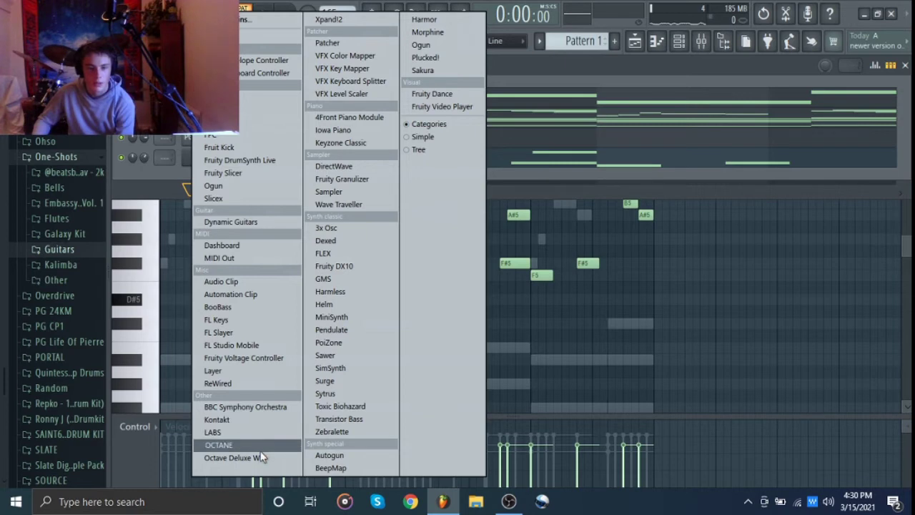
pyautogui.click(379, 21)
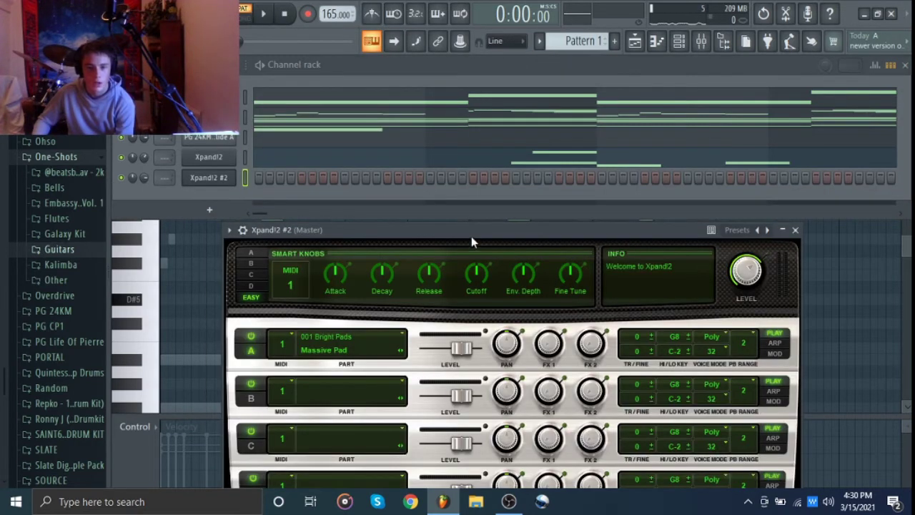
pyautogui.moveTo(471, 236); pyautogui.dragTo(481, 91)
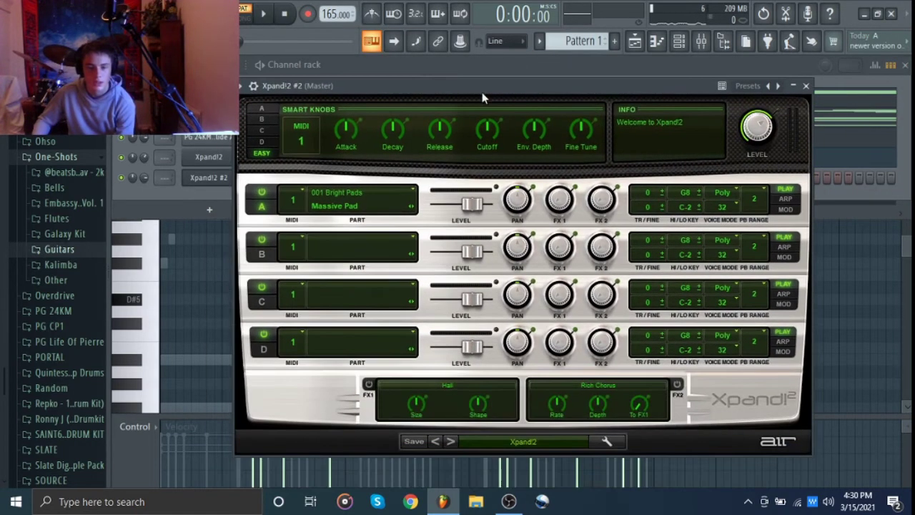
# Audition presets in Xpand!2 #2's Polysynths category, load +26 Percussive Backing and close the plugin window.
pyautogui.click(514, 444)
pyautogui.moveTo(512, 301)
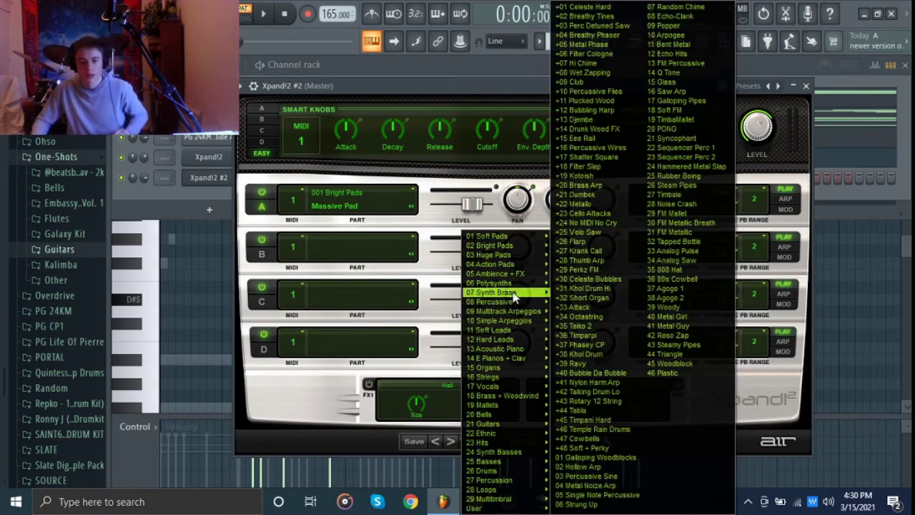
pyautogui.moveTo(512, 282)
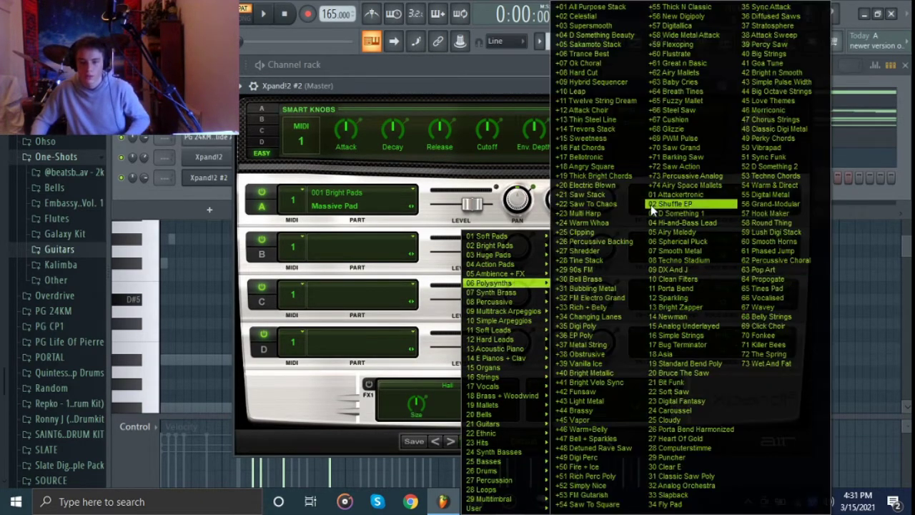
pyautogui.click(586, 232)
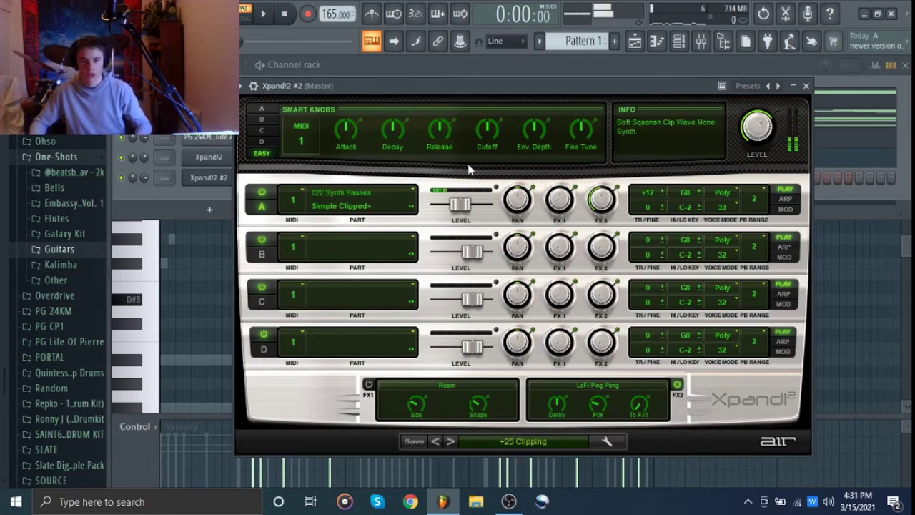
pyautogui.click(450, 442)
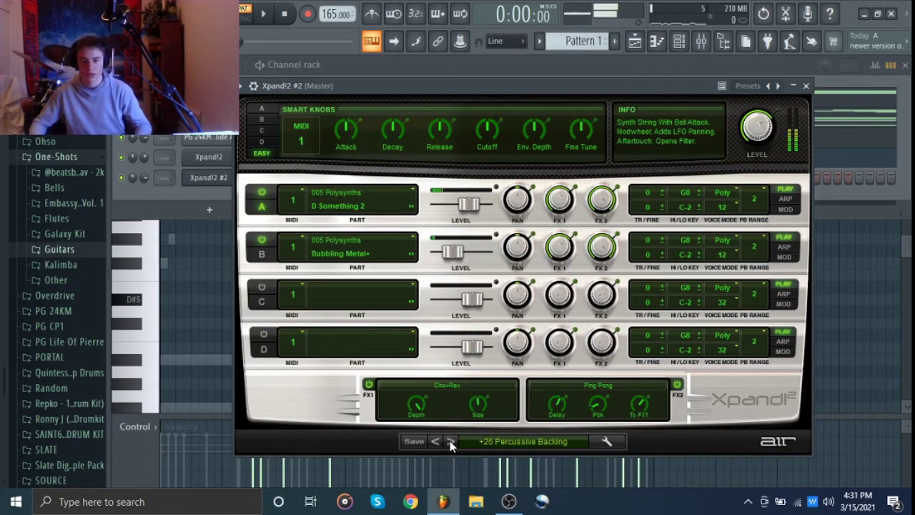
pyautogui.click(451, 442)
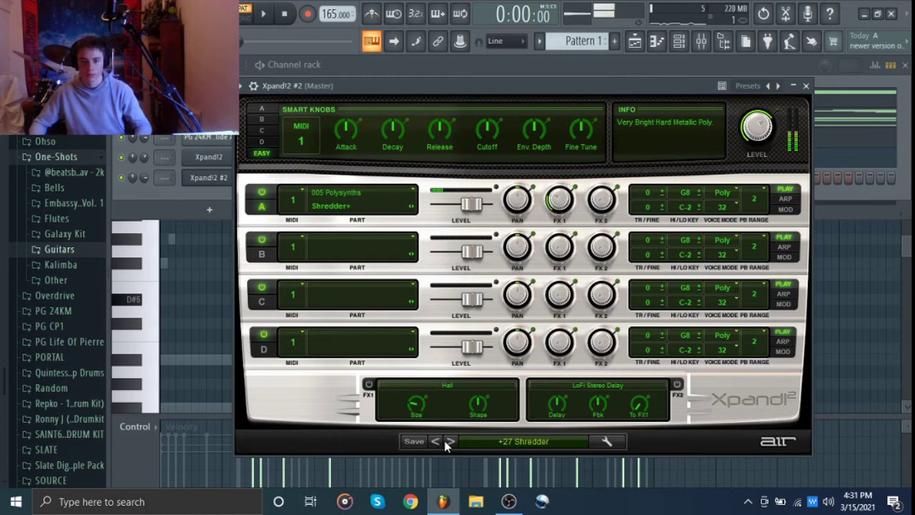
pyautogui.click(436, 441)
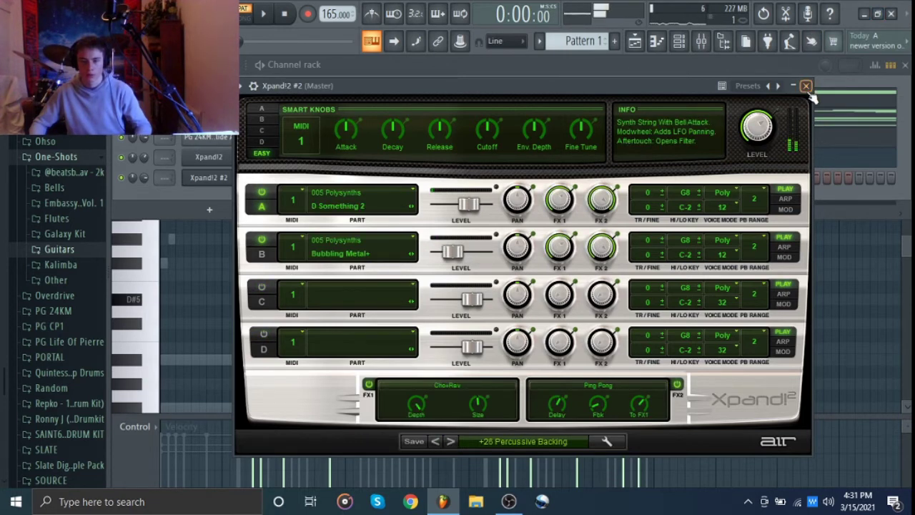
pyautogui.click(806, 86)
# Enter a descending four-note phrase, F#6, F6, C#6 and A#5, across bars 1 and 2 for Xpand!2 #2 and play it back.
pyautogui.rightClick(217, 184)
pyautogui.click(251, 181)
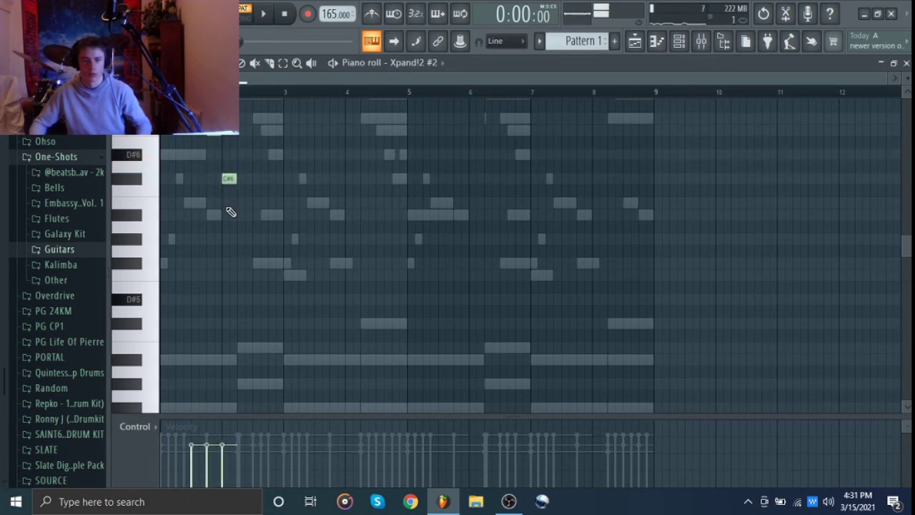
pyautogui.press('space')
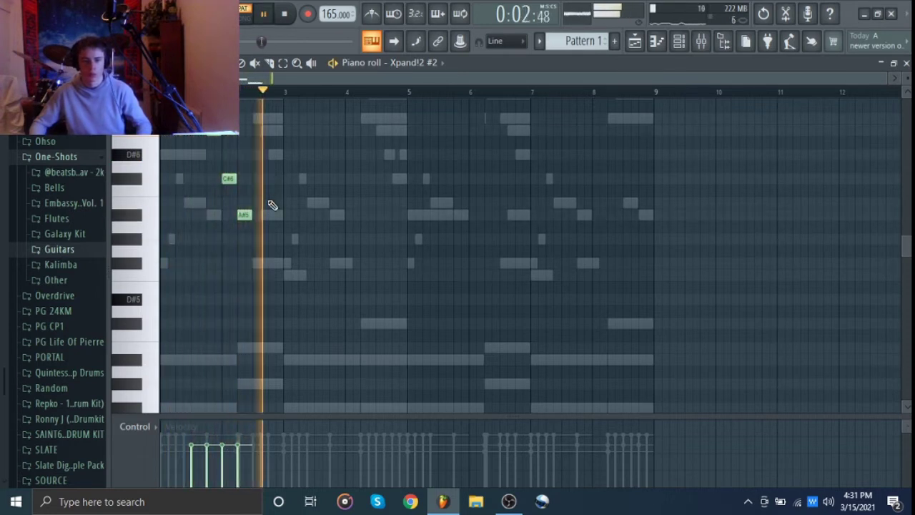
pyautogui.press('space')
# Shift the four Xpand!2 #2 notes one beat later, then duplicate them into bars 5 and 6 and listen.
pyautogui.keyDown('ctrl'); pyautogui.moveTo(295, 254); pyautogui.dragTo(184, 112); pyautogui.keyUp('ctrl')
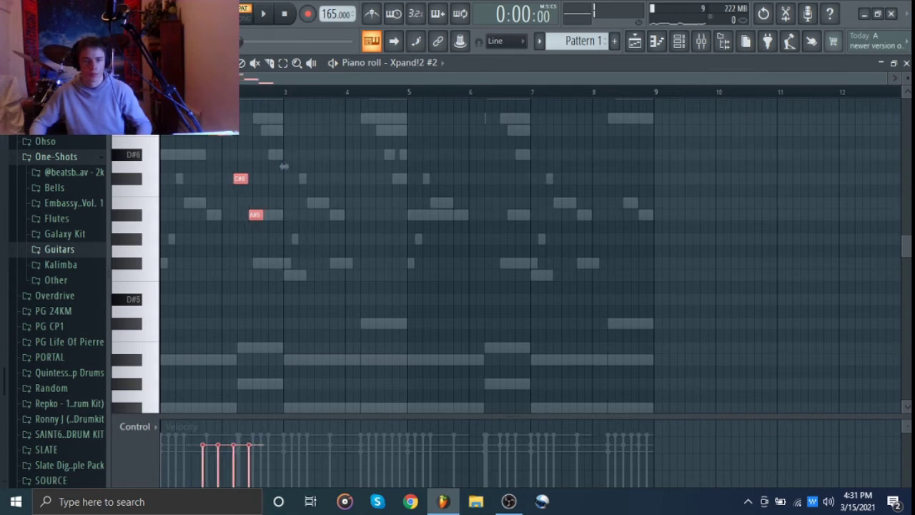
pyautogui.press('space')
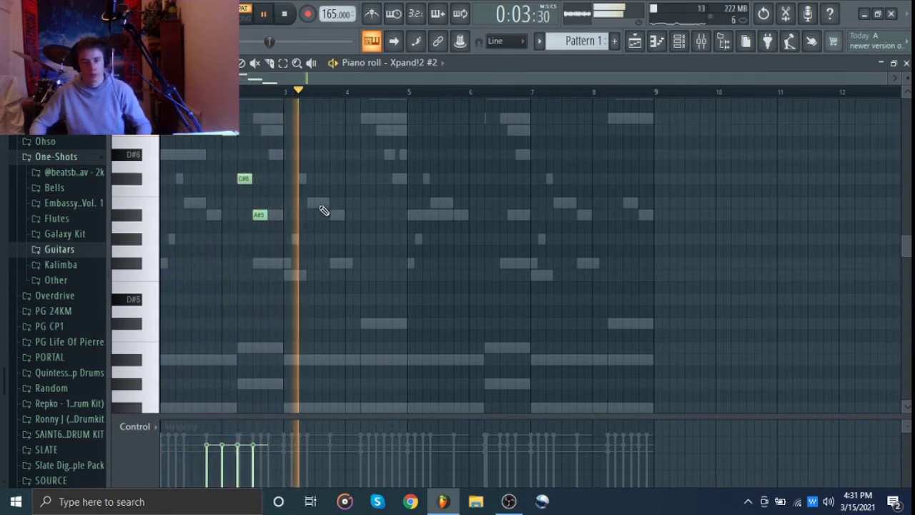
pyautogui.keyDown('ctrl'); pyautogui.moveTo(379, 292); pyautogui.dragTo(461, 127); pyautogui.keyUp('ctrl')
pyautogui.hotkey('ctrl', 'd')
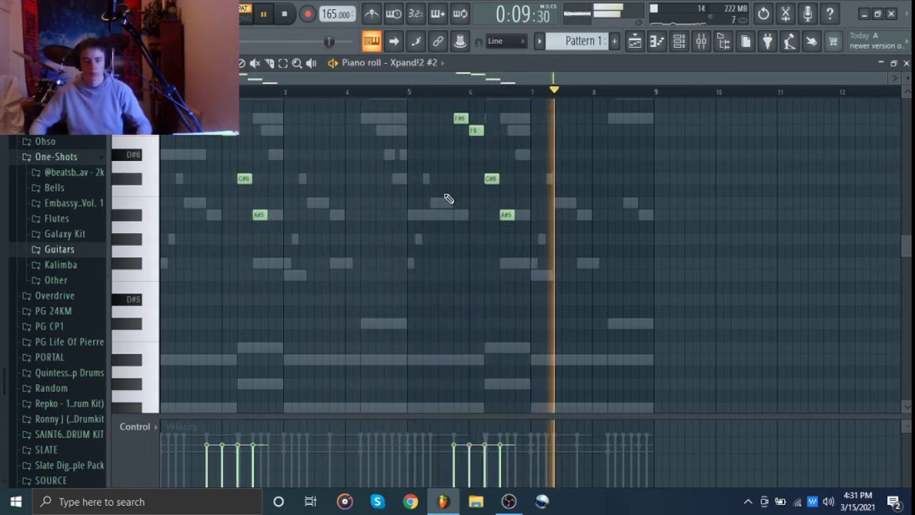
pyautogui.press('space')
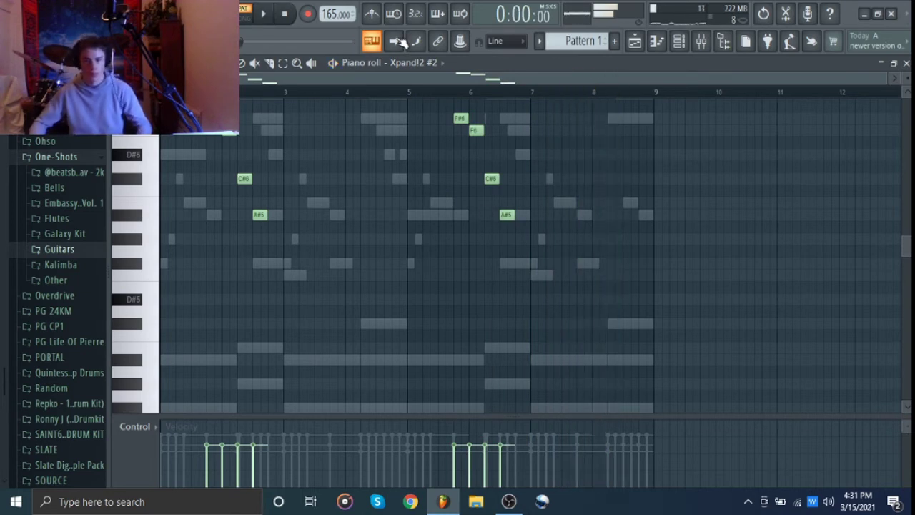
# Switch the piano roll to the Octave Deluxe Wi channel and select its chord notes without the F#3 bass notes.
pyautogui.click(413, 62)
pyautogui.click(416, 101)
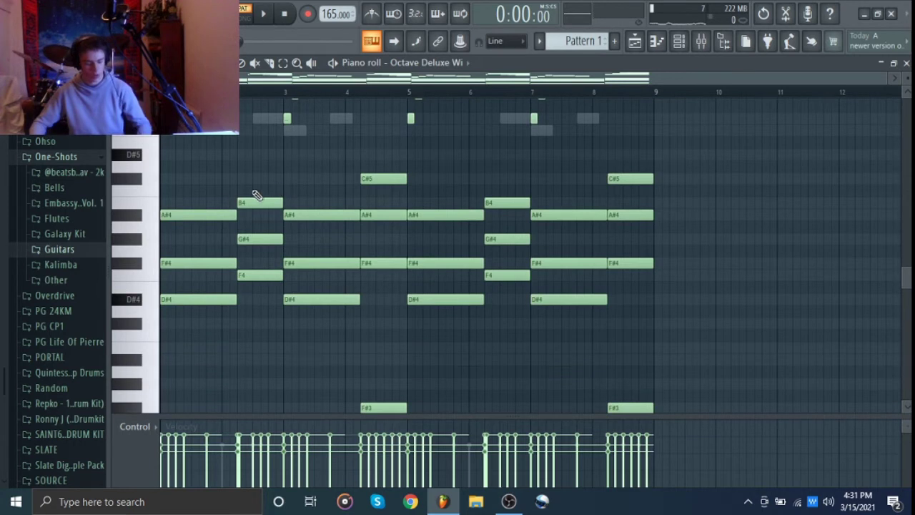
pyautogui.moveTo(190, 163); pyautogui.dragTo(749, 337)
pyautogui.hotkey('alt', 's')
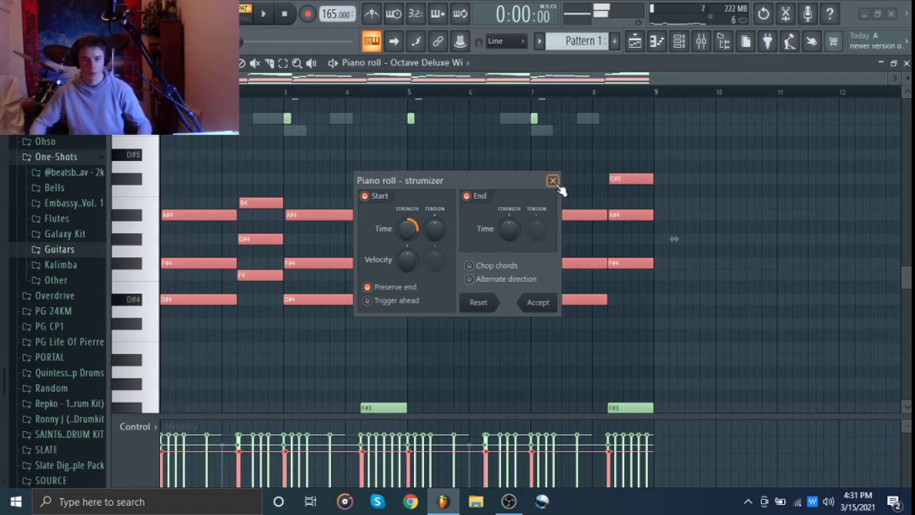
pyautogui.click(552, 181)
# Solo the Octave Deluxe Wi channel in the channel rack and return to its piano roll.
pyautogui.click(675, 41)
pyautogui.rightClick(121, 137)
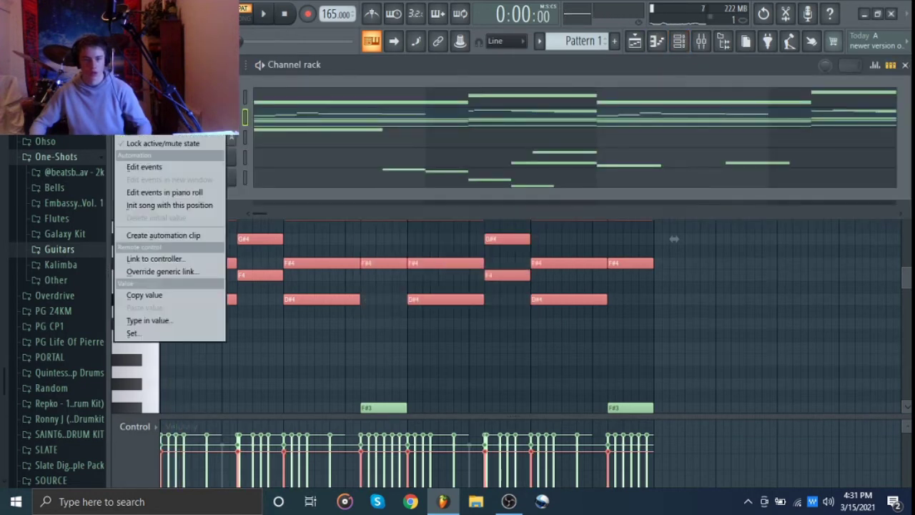
pyautogui.press('Escape')
pyautogui.press('F6')
pyautogui.hotkey('alt', 's')
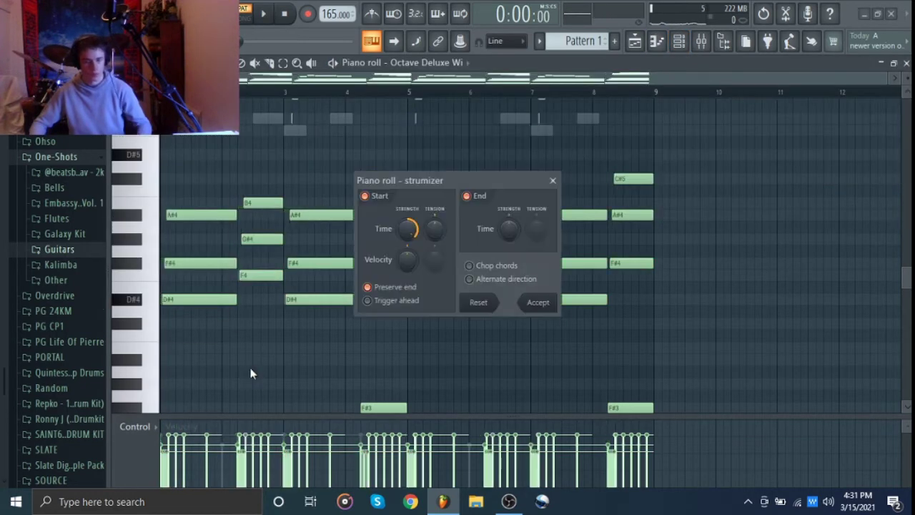
pyautogui.press('space')
pyautogui.moveTo(406, 229); pyautogui.dragTo(406, 242)
pyautogui.press('space')
pyautogui.click(552, 180)
# Reselect the Octave Deluxe Wi chord notes and strum them slightly with note ends preserved, checking the result with playback.
pyautogui.moveTo(649, 150); pyautogui.dragTo(161, 351)
pyautogui.hotkey('alt', 's')
pyautogui.press('space')
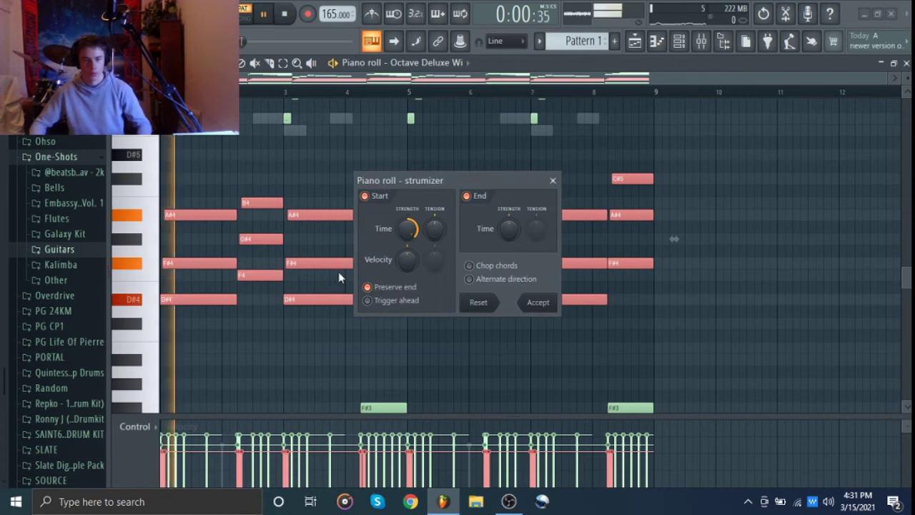
pyautogui.click(536, 304)
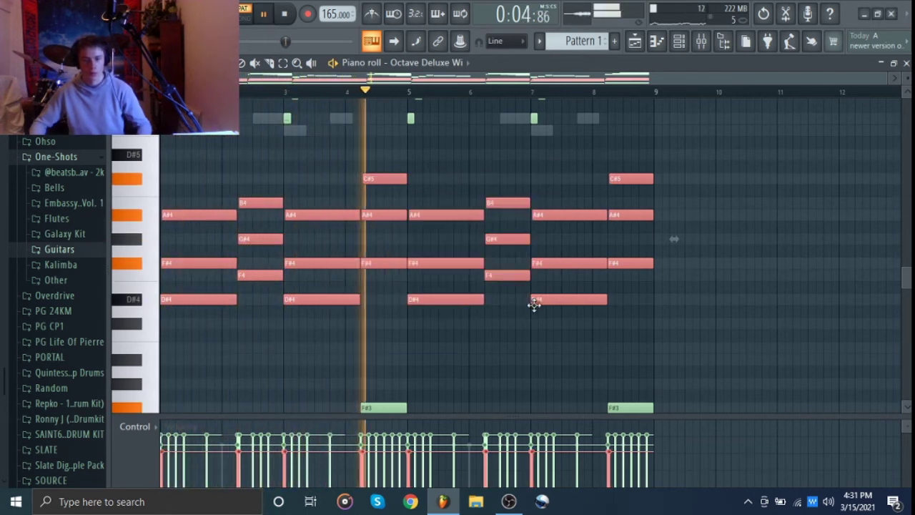
pyautogui.click(737, 291)
pyautogui.press('space')
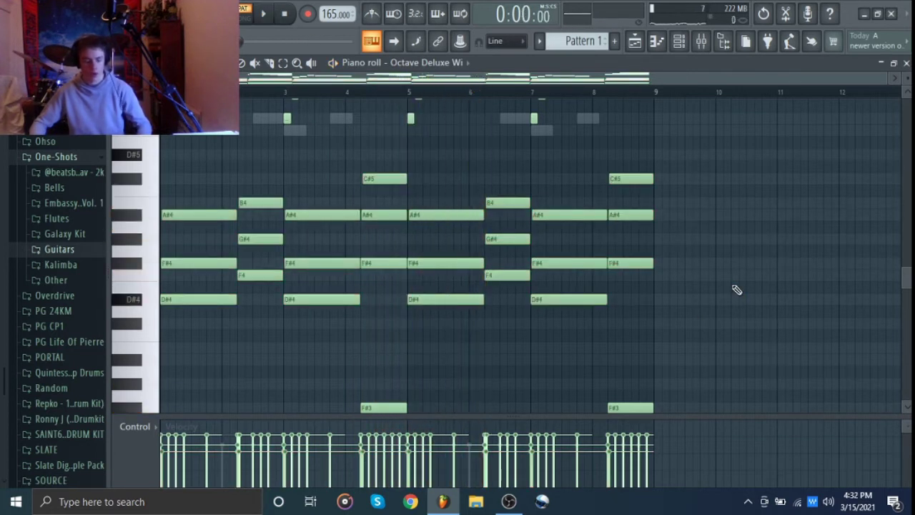
# Randomize the Octave Deluxe Wi note velocities slightly with bipolar variation and check them with playback.
pyautogui.hotkey('alt', 'r')
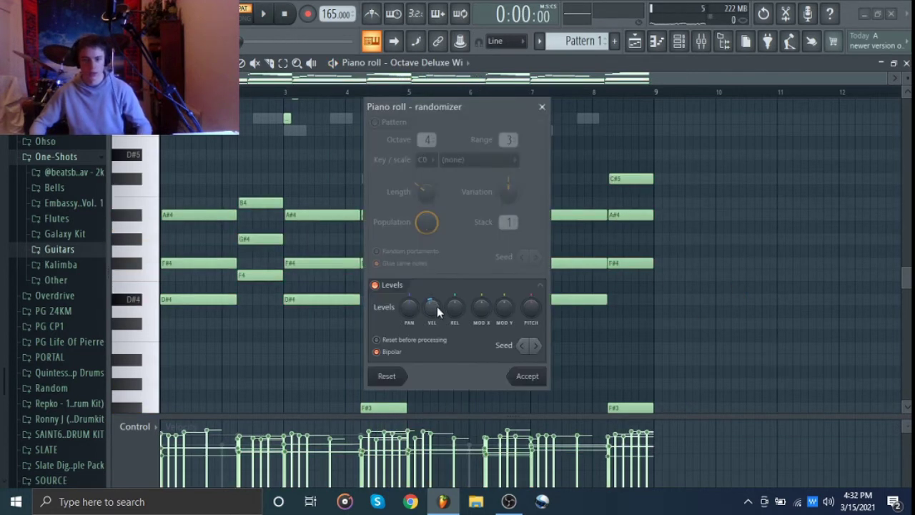
pyautogui.moveTo(432, 306); pyautogui.dragTo(437, 304)
pyautogui.press('space')
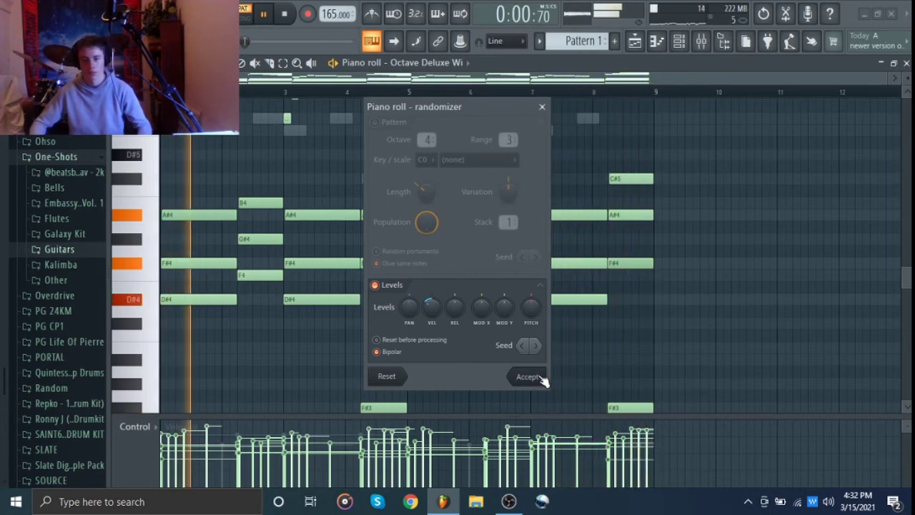
pyautogui.click(527, 375)
pyautogui.scroll(6, 717, 305)
pyautogui.press('space')
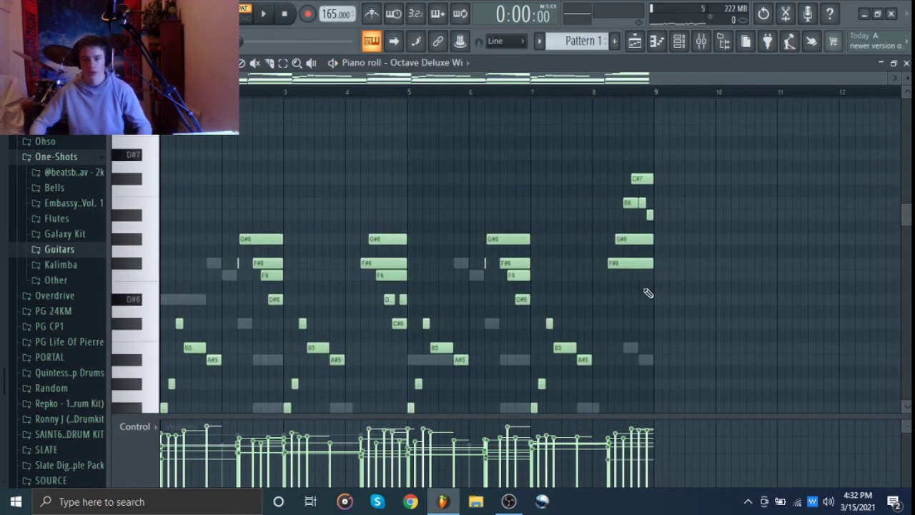
# Select the high melody notes in bar 8, slope their velocities gradually downward and audition them from bar 7.
pyautogui.moveTo(615, 283); pyautogui.dragTo(708, 180)
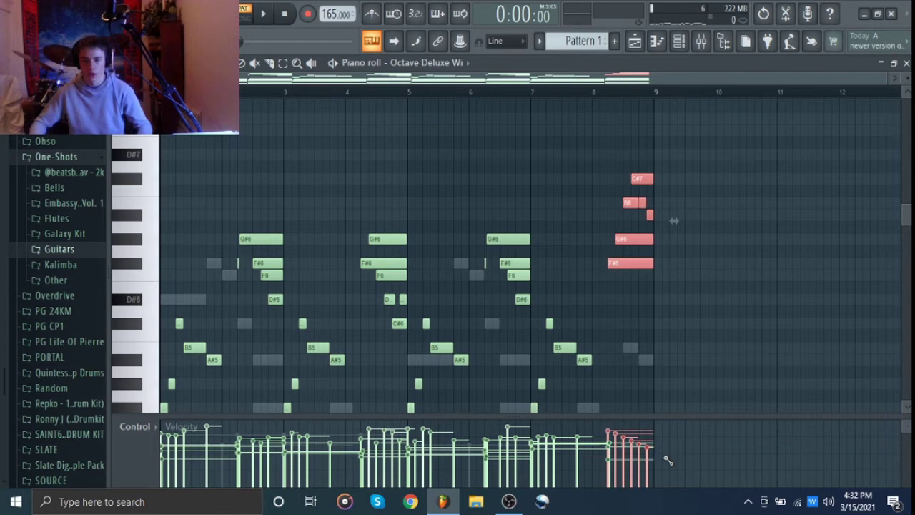
pyautogui.click(533, 93)
pyautogui.press('space')
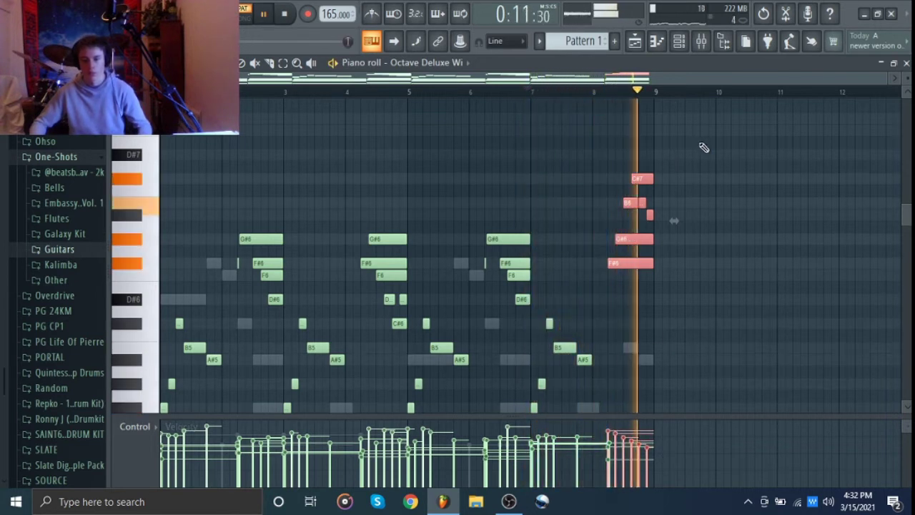
pyautogui.press('space')
pyautogui.click(504, 169)
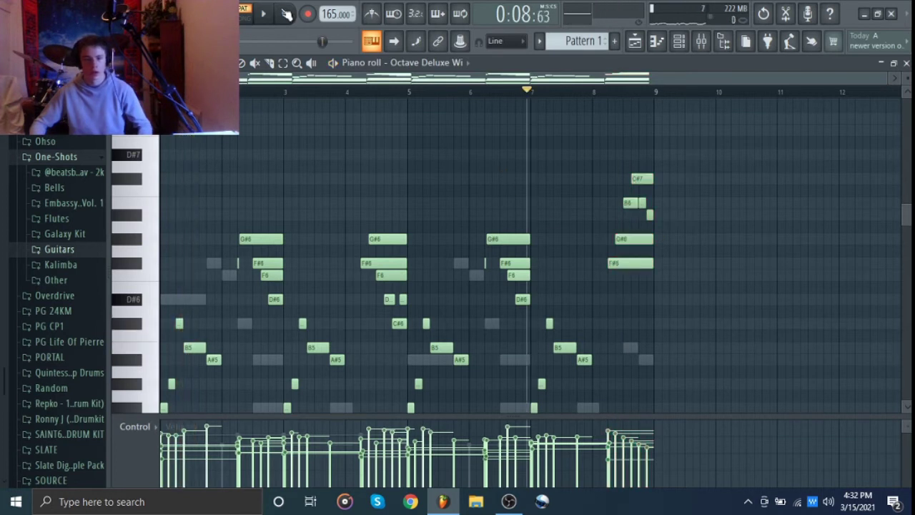
# Switch the piano roll to the PG 24KM Guitar Shot slide channel and randomize its note velocities slightly.
pyautogui.click(674, 46)
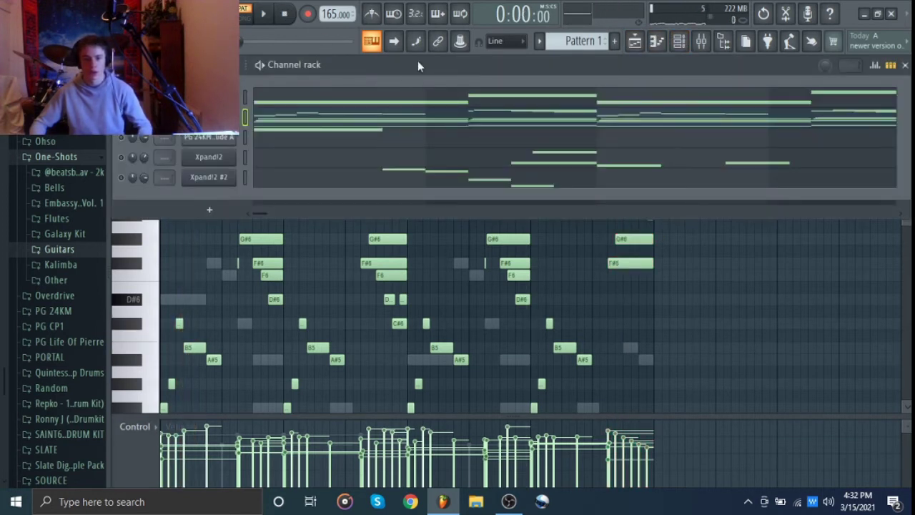
pyautogui.click(679, 41)
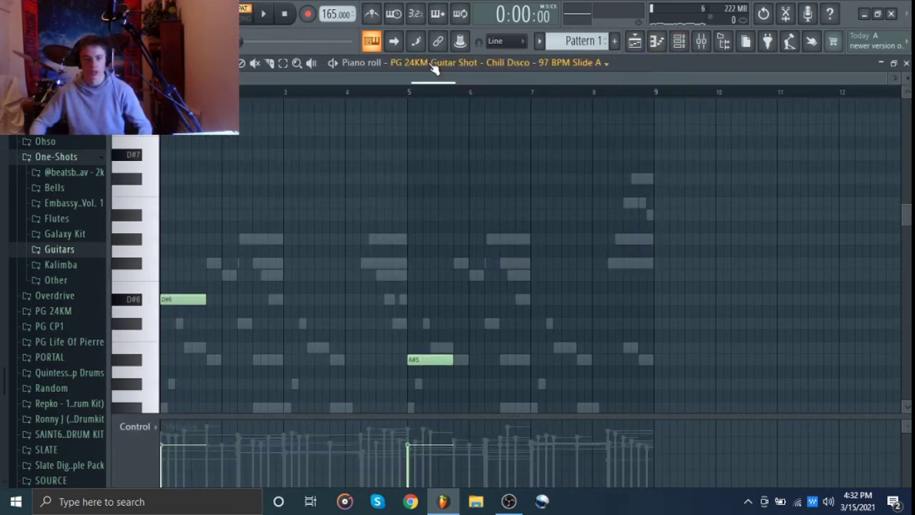
pyautogui.scroll(-2, 423, 195)
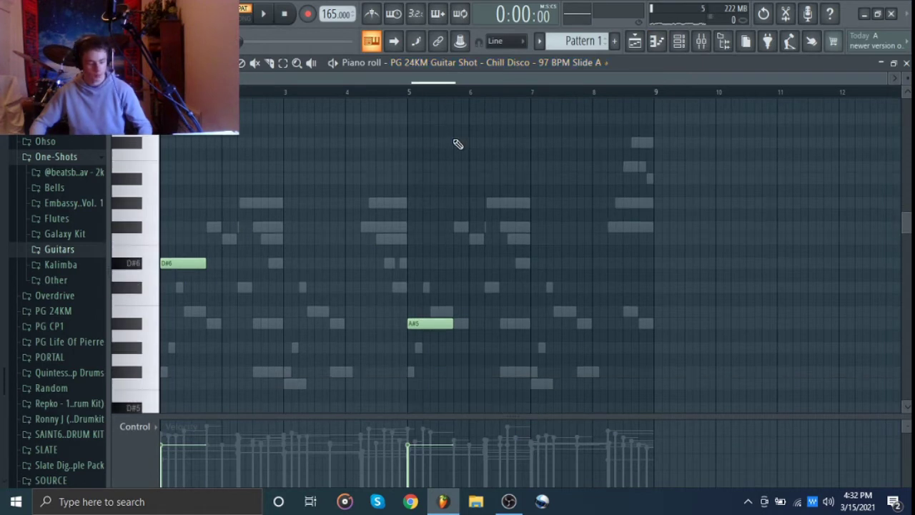
pyautogui.hotkey('alt', 'r')
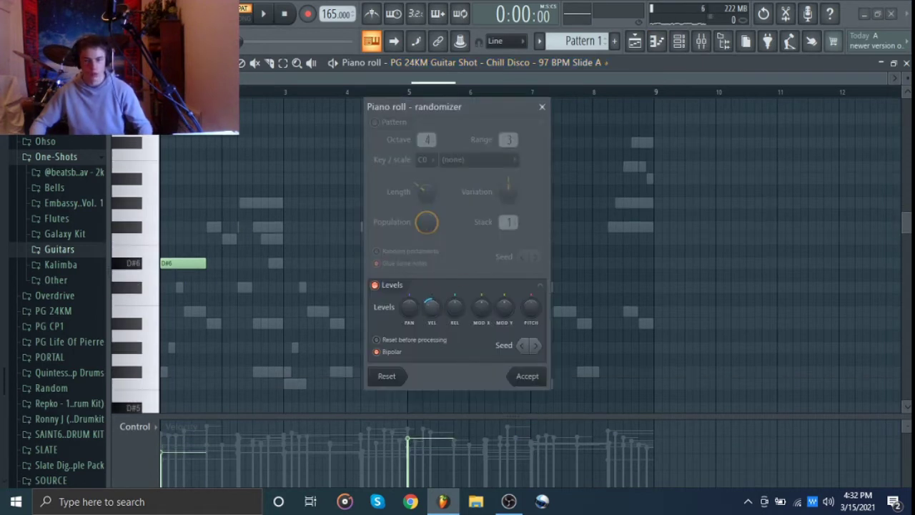
pyautogui.click(527, 376)
# Switch the piano roll to the Xpand!2 channel and randomize its note velocities slightly with bipolar variation.
pyautogui.scroll(-1, 466, 68)
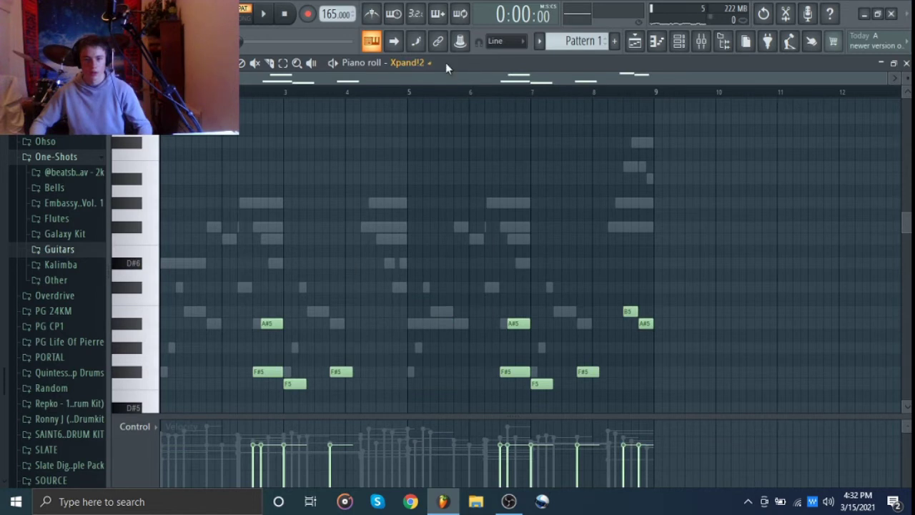
pyautogui.hotkey('alt', 'r')
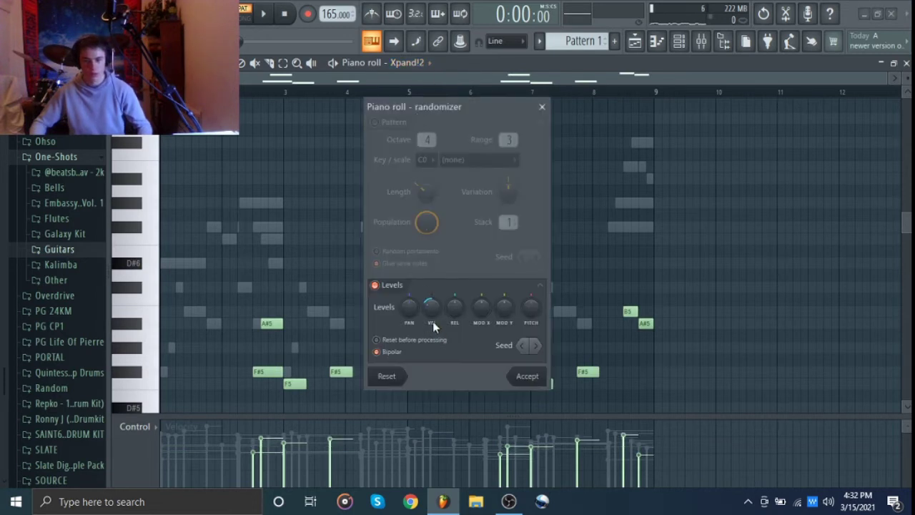
pyautogui.click(528, 376)
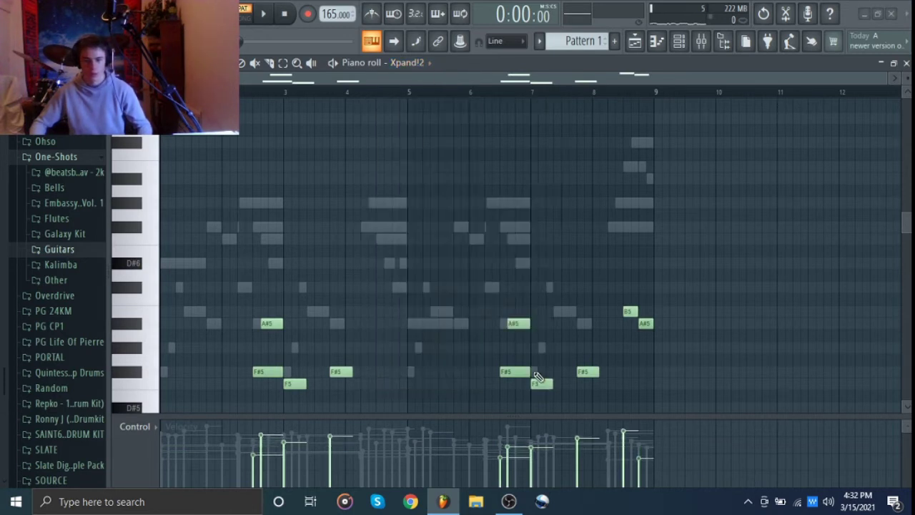
# Switch the piano roll to the Xpand!2 #2 channel and audition its part in the full pattern, checking the channel rack during playback.
pyautogui.scroll(-1, 409, 71)
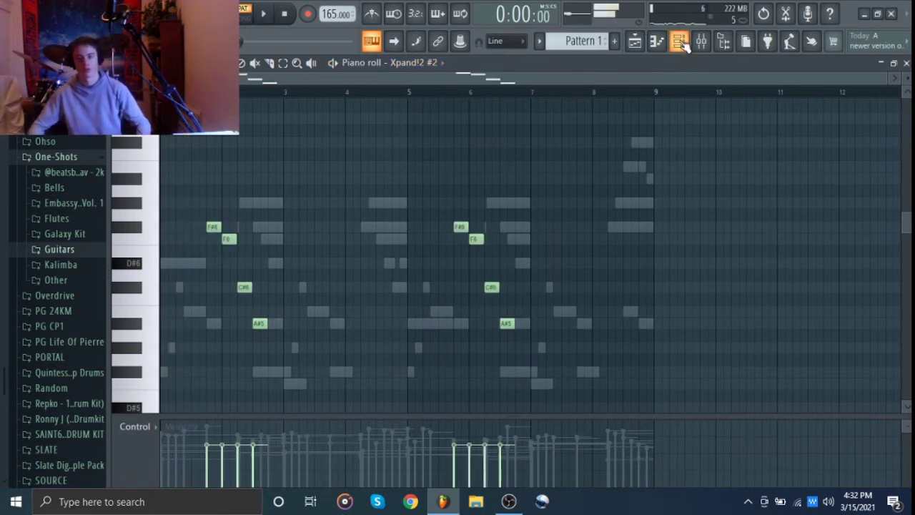
pyautogui.press('F6')
pyautogui.rightClick(121, 136)
pyautogui.press('Escape')
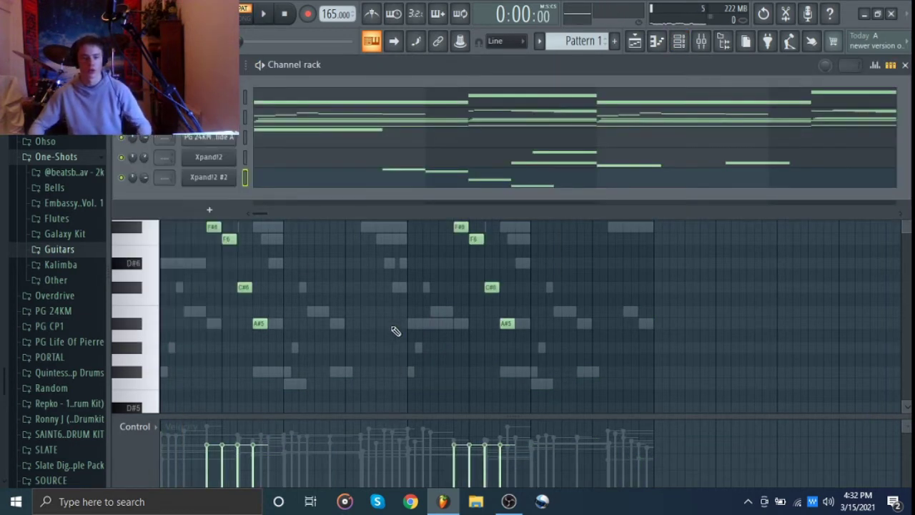
pyautogui.press('F6')
pyautogui.press('space')
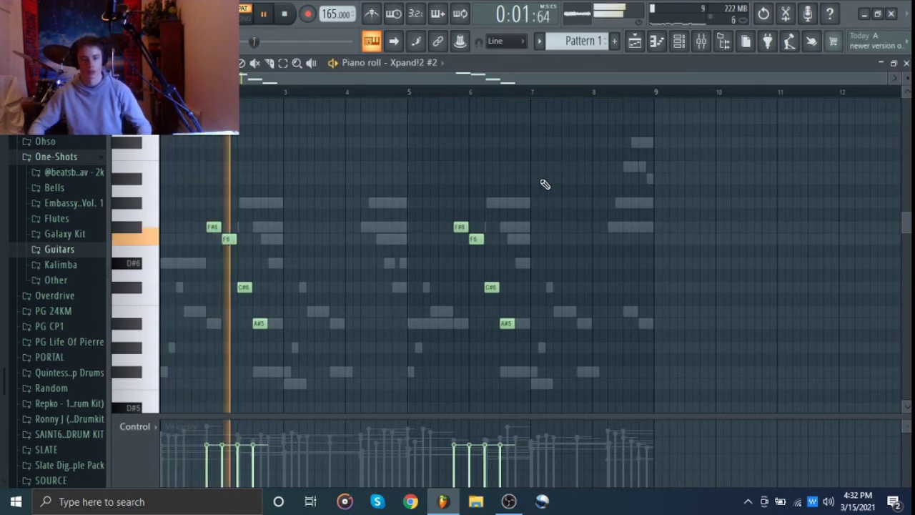
pyautogui.click(681, 43)
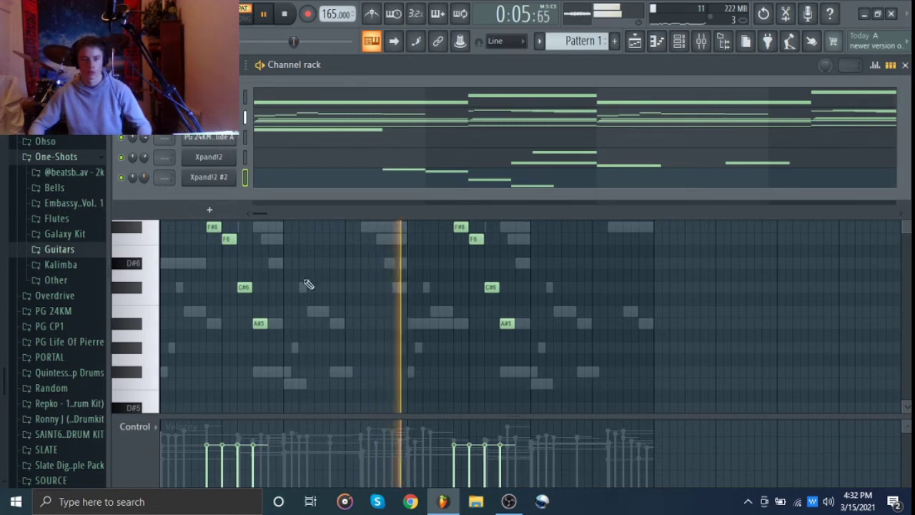
pyautogui.press('F6')
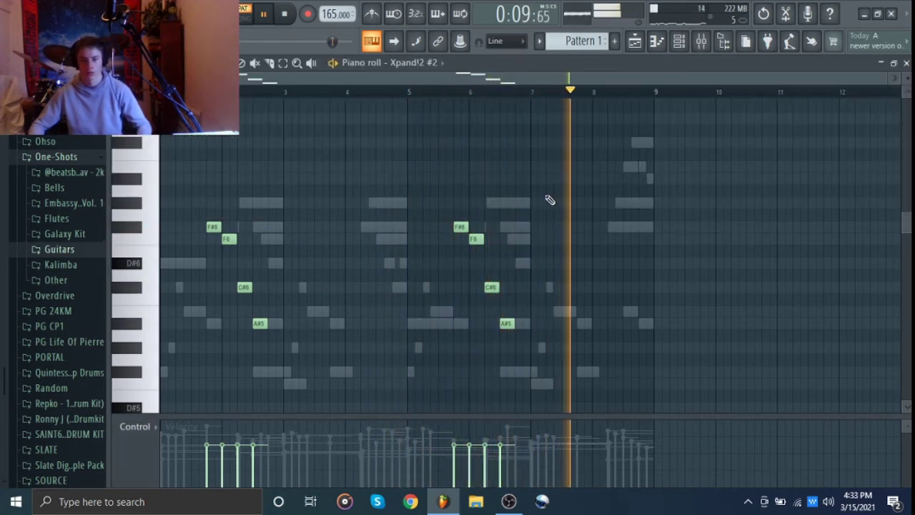
# Randomize the Xpand!2 #2 note velocities slightly with bipolar variation and check them with playback.
pyautogui.hotkey('alt', 'r')
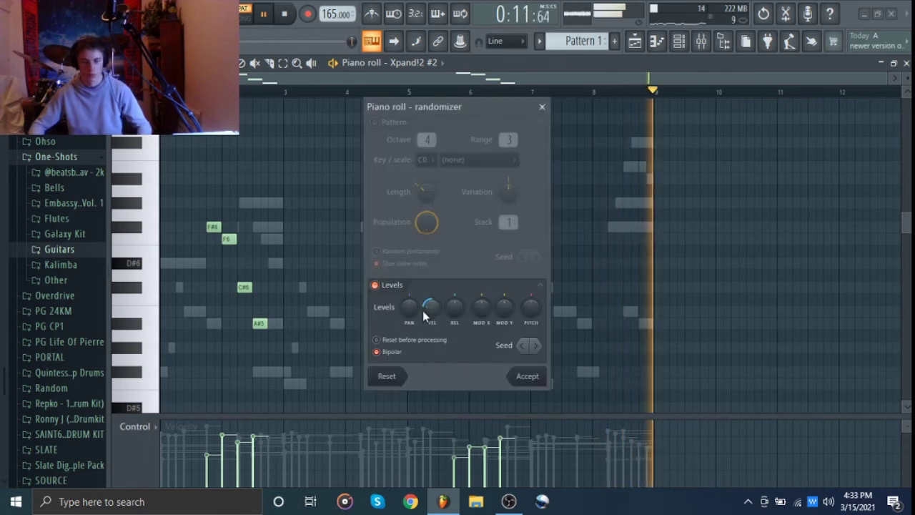
pyautogui.click(527, 376)
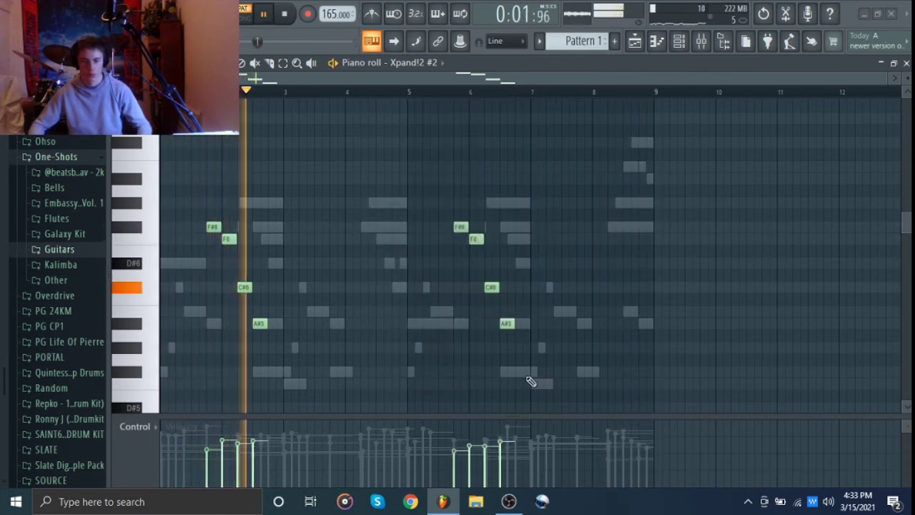
pyautogui.press('space')
# Slope the velocities upward across both four-note Xpand!2 #2 runs, randomize them very slightly and play the pattern.
pyautogui.moveTo(599, 388); pyautogui.dragTo(404, 307)
pyautogui.hotkey('ctrl', 'a')
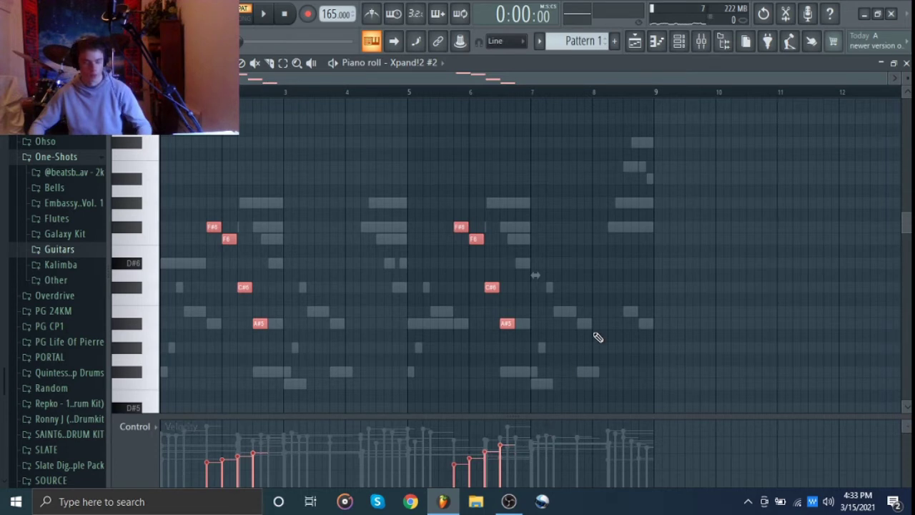
pyautogui.hotkey('ctrl', 'd')
pyautogui.hotkey('alt', 'r')
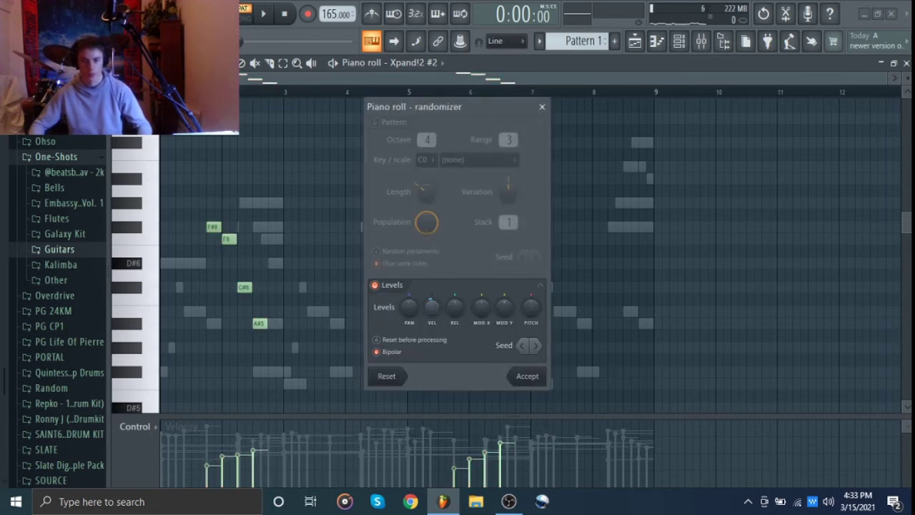
pyautogui.click(527, 377)
pyautogui.press('space')
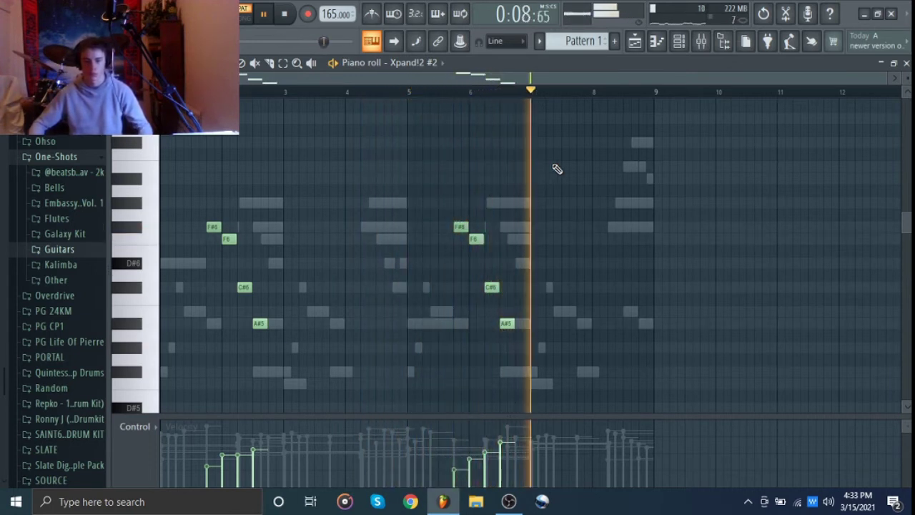
# Stop playback, select the four instrument channels and route them to mixer tracks 1 to 4, leaving only the mixer in front.
pyautogui.press('F6')
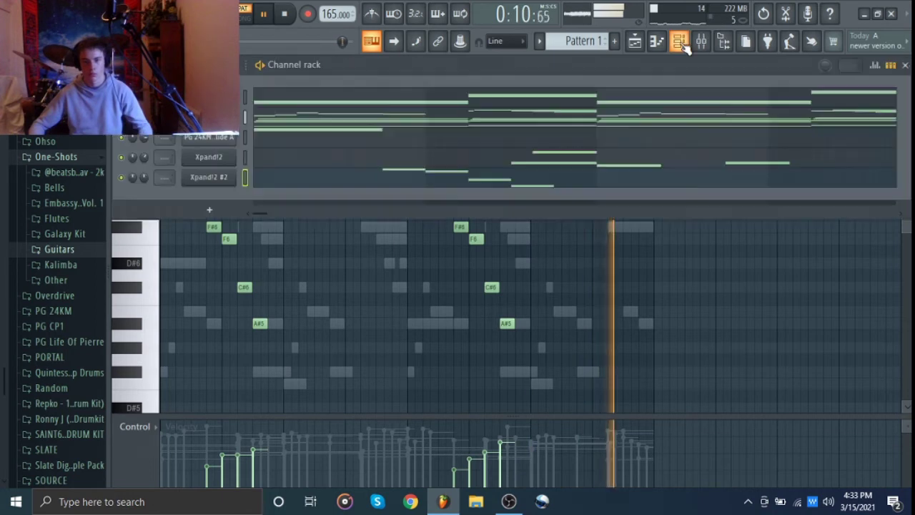
pyautogui.press('space')
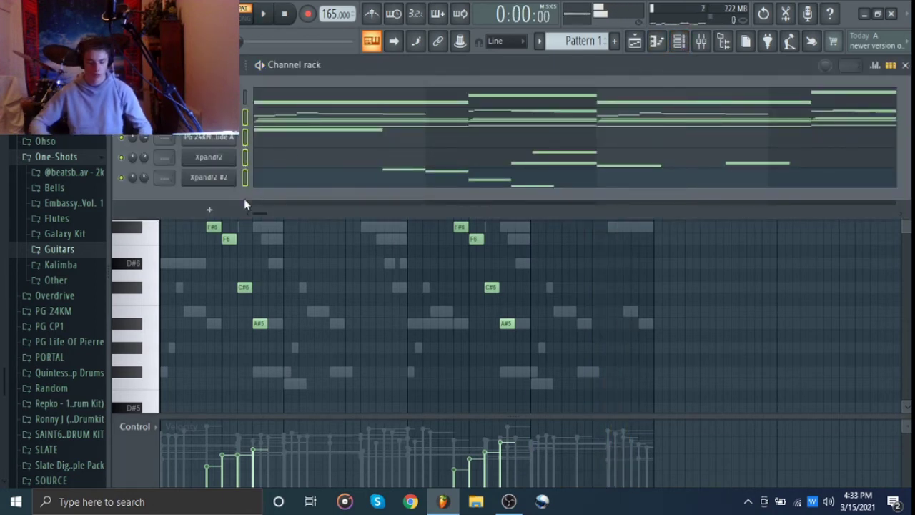
pyautogui.press('F9')
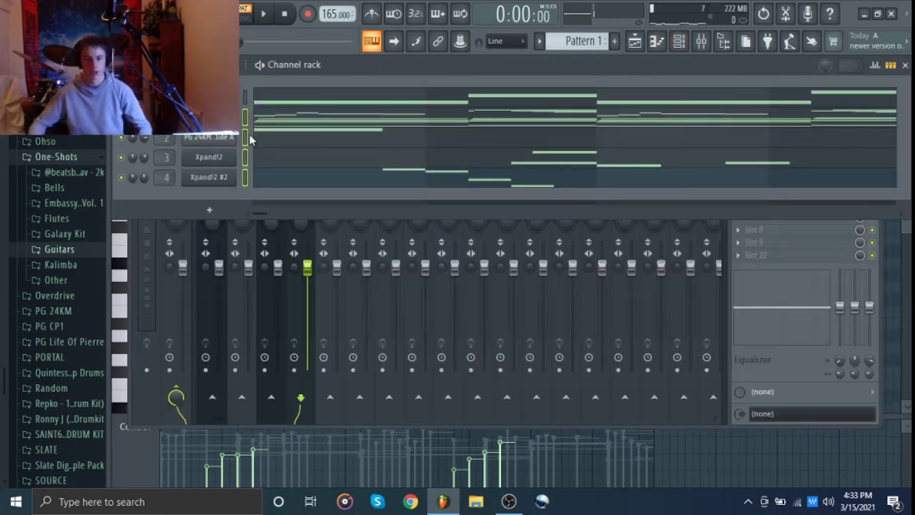
pyautogui.click(681, 41)
pyautogui.click(679, 42)
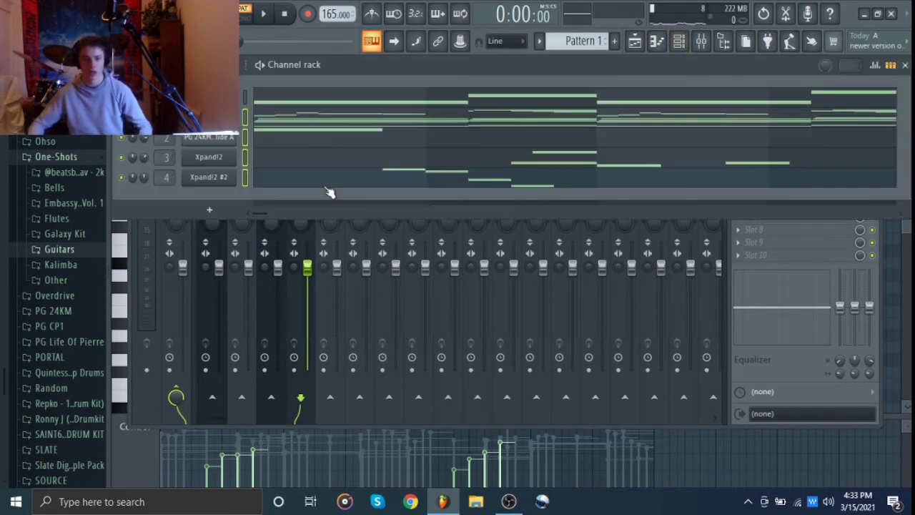
pyautogui.click(683, 42)
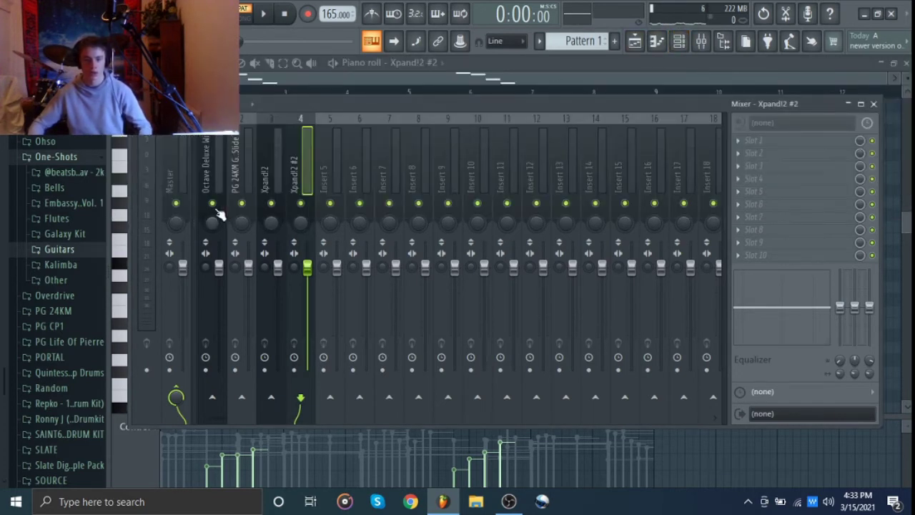
# Solo the Octave Deluxe Wi mixer track and load Fruity Parametric EQ 2 into its first effect slot during playback.
pyautogui.click(217, 166)
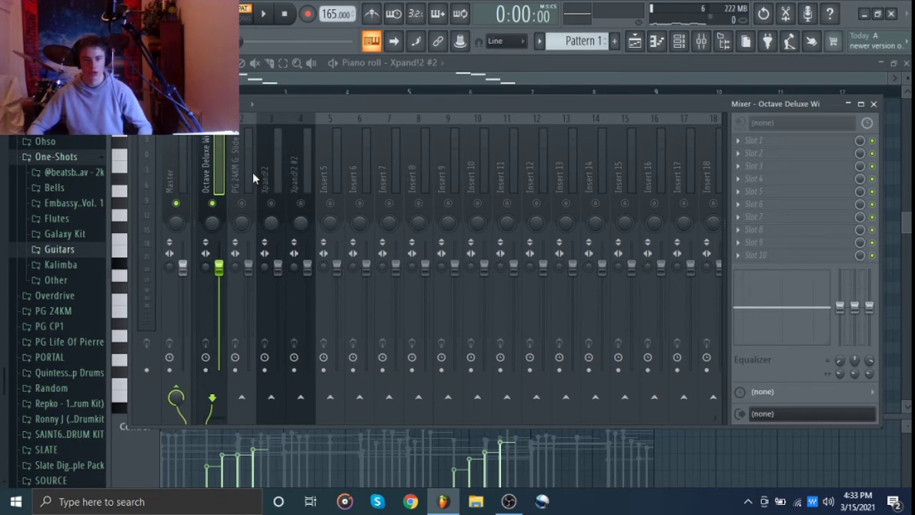
pyautogui.press('space')
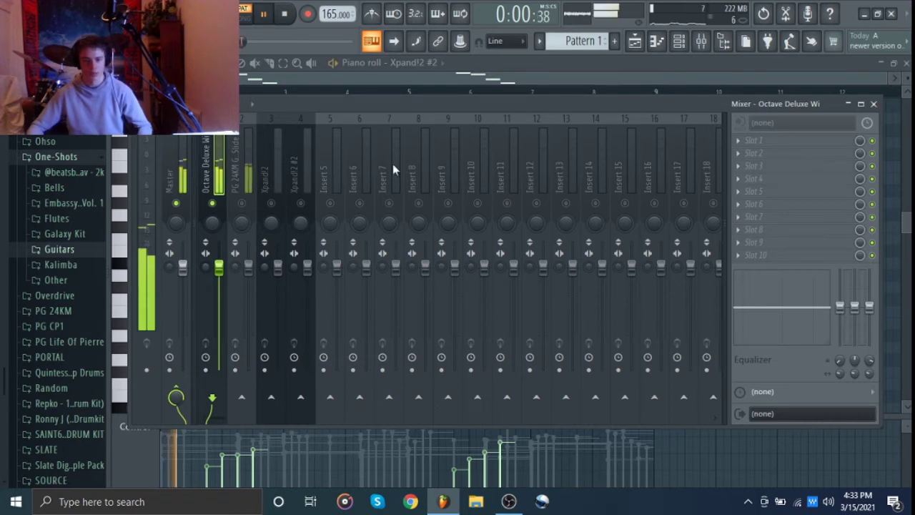
pyautogui.click(747, 141)
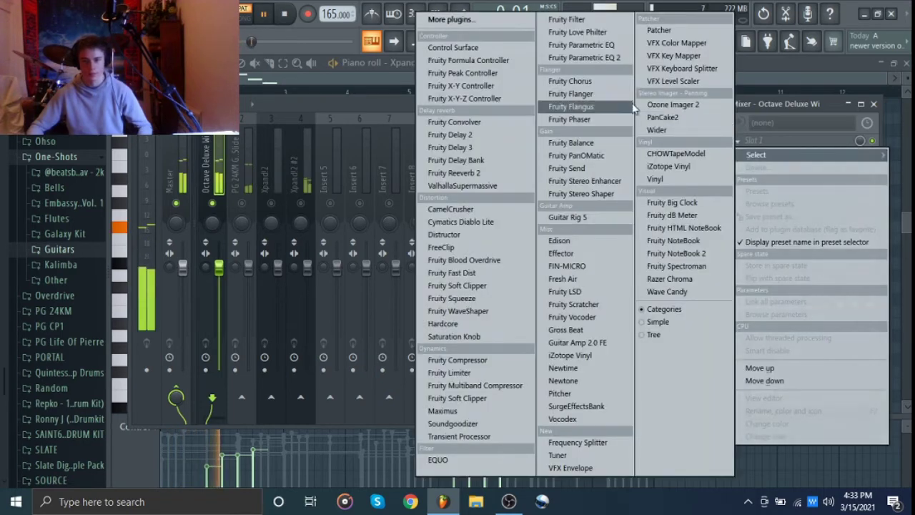
pyautogui.click(599, 57)
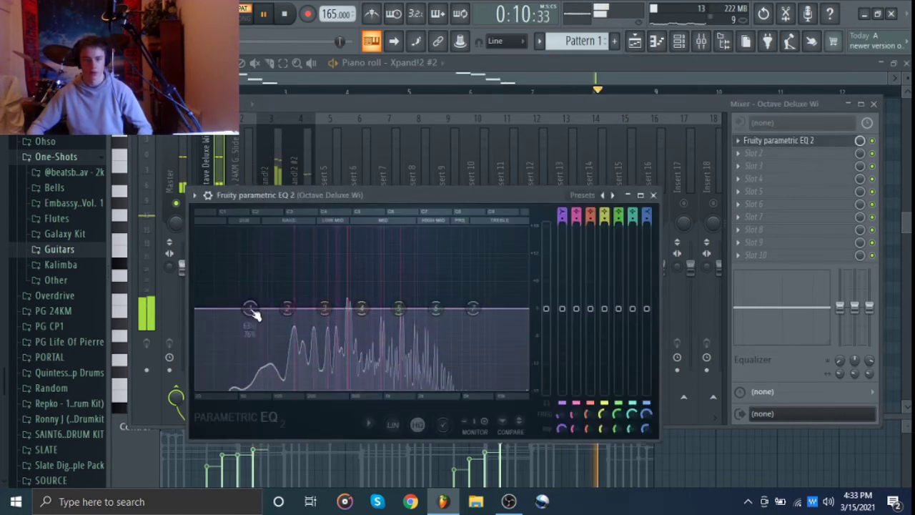
# Roll off the Octave Deluxe Wi low end with EQ band 1, changing its filter order and placing it around 63 Hz.
pyautogui.moveTo(249, 307); pyautogui.dragTo(207, 388)
pyautogui.rightClick(215, 390)
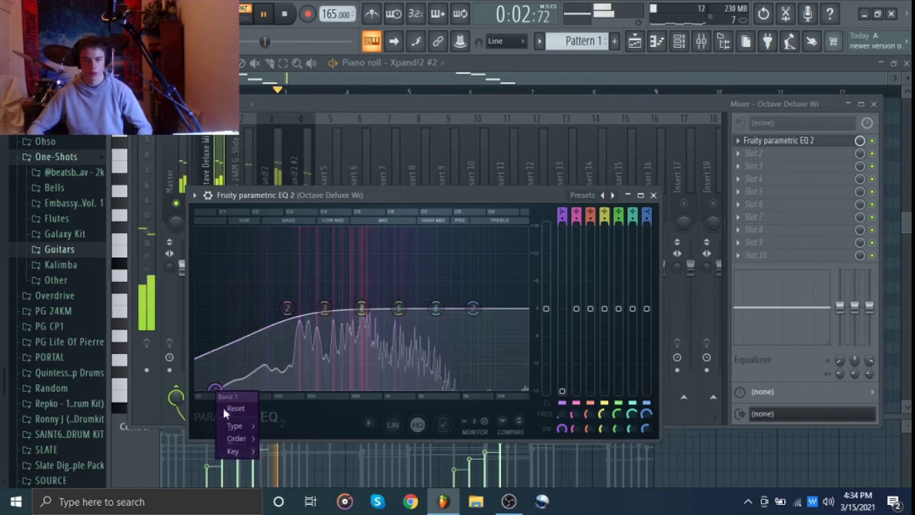
pyautogui.moveTo(237, 437)
pyautogui.click(293, 463)
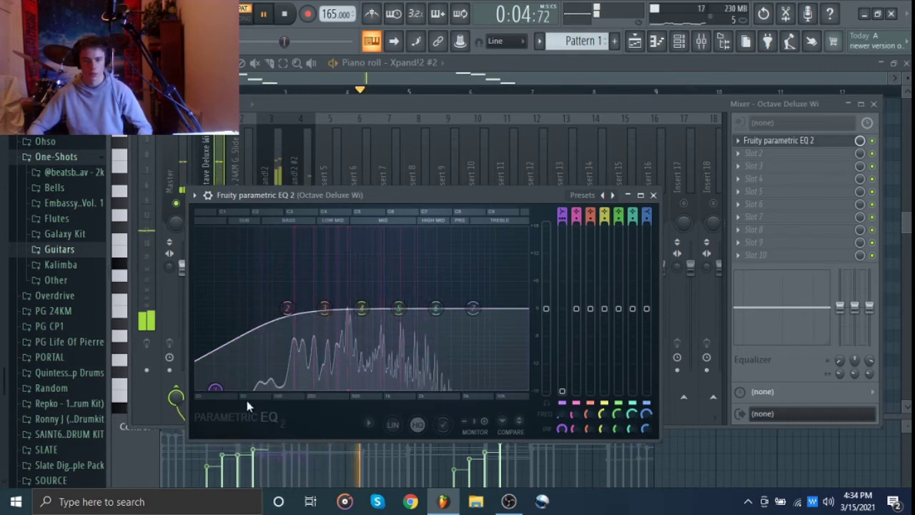
pyautogui.moveTo(216, 389); pyautogui.dragTo(234, 388)
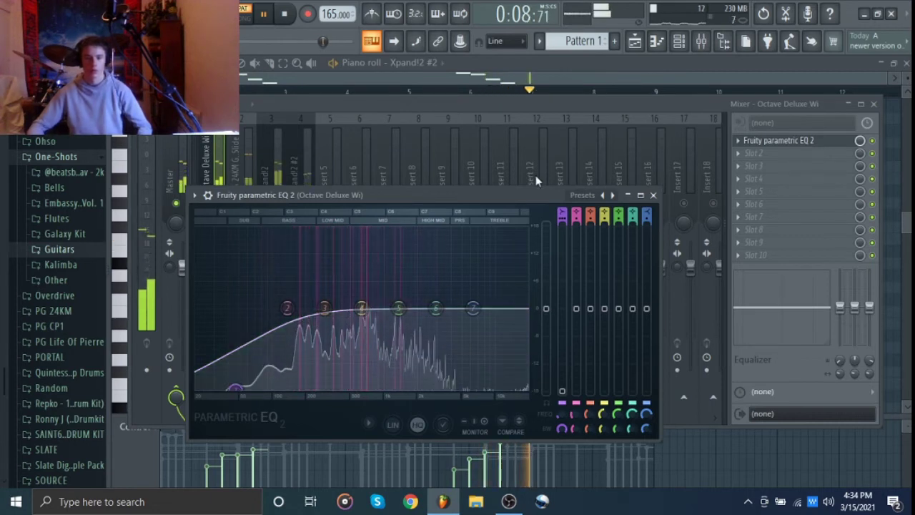
pyautogui.moveTo(236, 390); pyautogui.dragTo(250, 369)
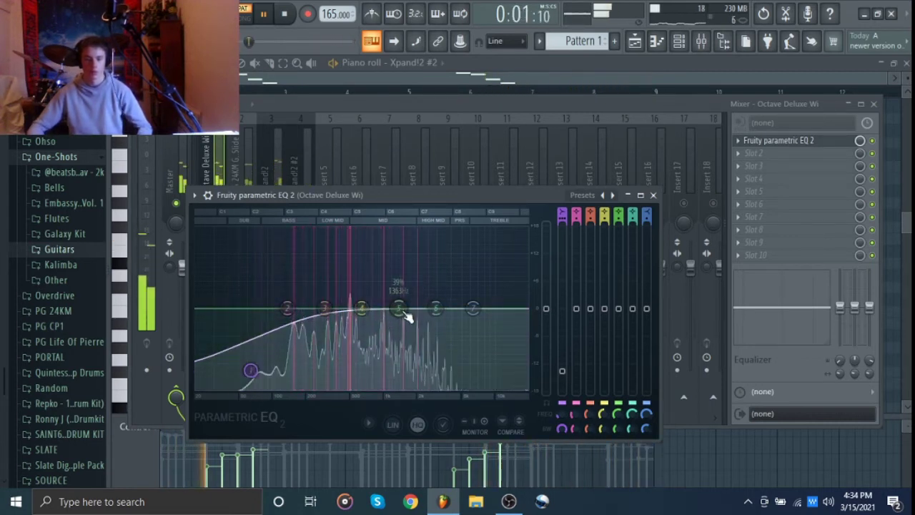
# Dip EQ band 5 gently around 1.4 kHz on the Octave Deluxe Wi track and close the equalizer.
pyautogui.moveTo(400, 310); pyautogui.dragTo(405, 322)
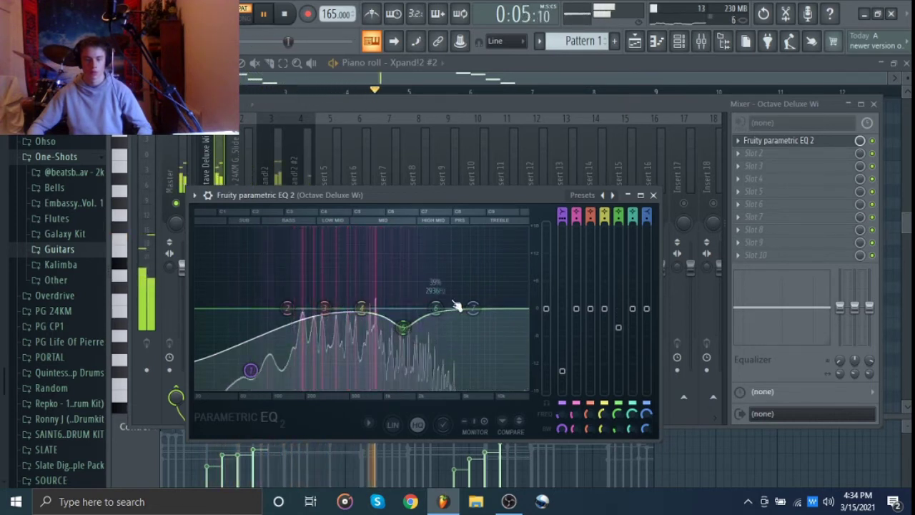
pyautogui.moveTo(403, 326)
pyautogui.mouseDown()
pyautogui.moveTo(400, 313)
pyautogui.moveTo(405, 321)
pyautogui.mouseUp()
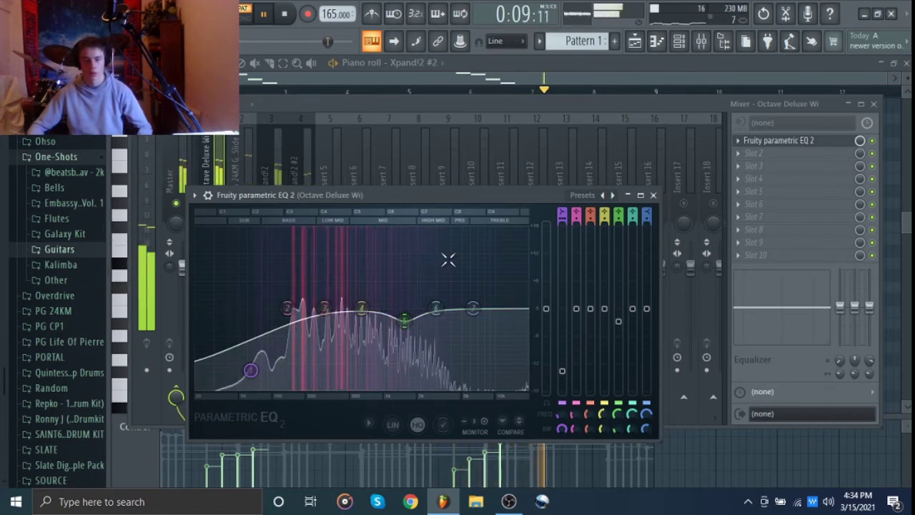
pyautogui.click(652, 195)
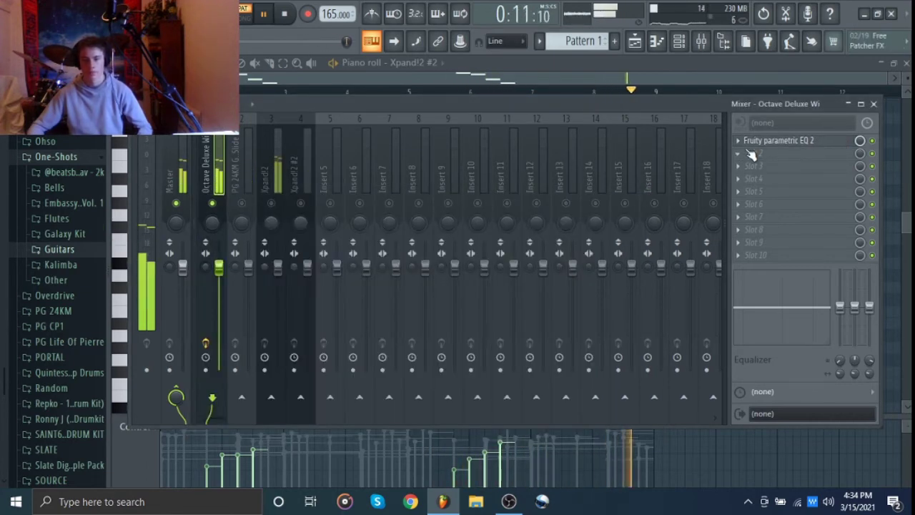
# Load Fruity Reeverb 2 into the Octave Deluxe Wi track's second effect slot and balance its wet mix by ear.
pyautogui.click(751, 155)
pyautogui.click(477, 173)
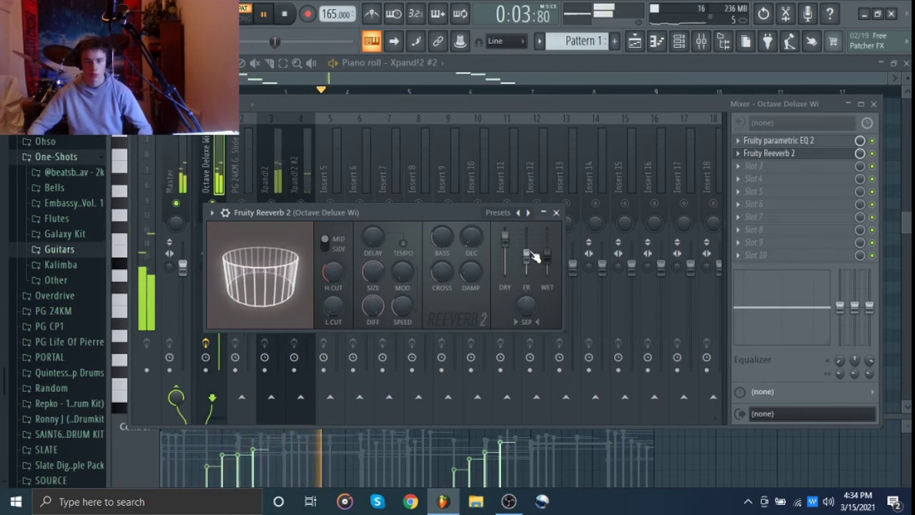
pyautogui.click(555, 213)
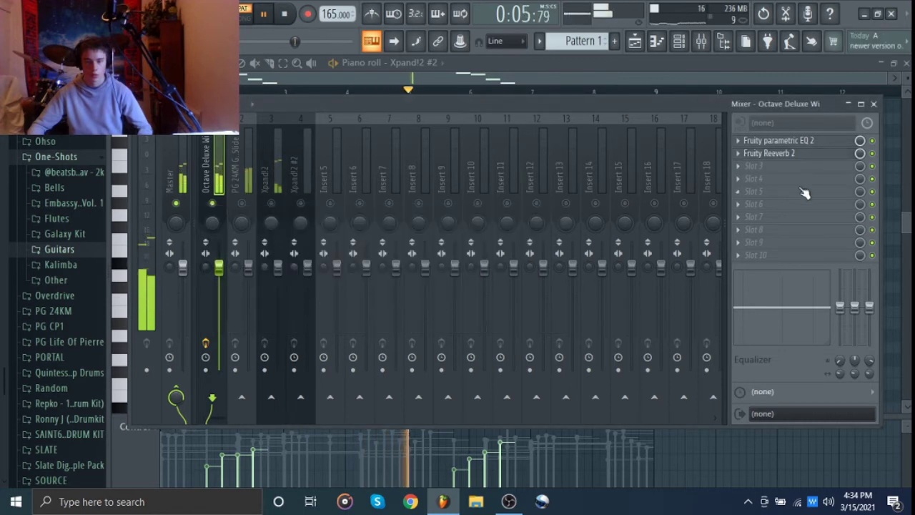
# Reopen the Octave Deluxe Wi equalizer and boost the highs with band 7 at about 9123 Hz.
pyautogui.click(794, 141)
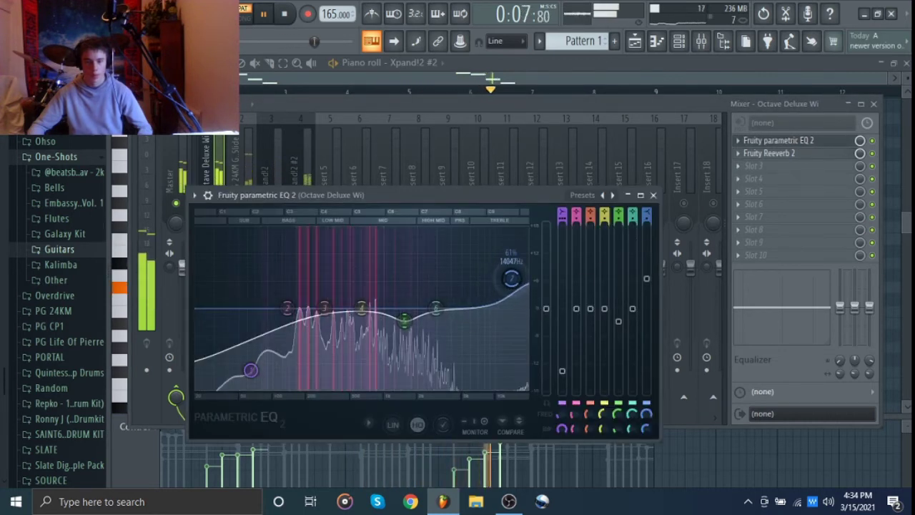
pyautogui.moveTo(512, 279); pyautogui.dragTo(490, 275)
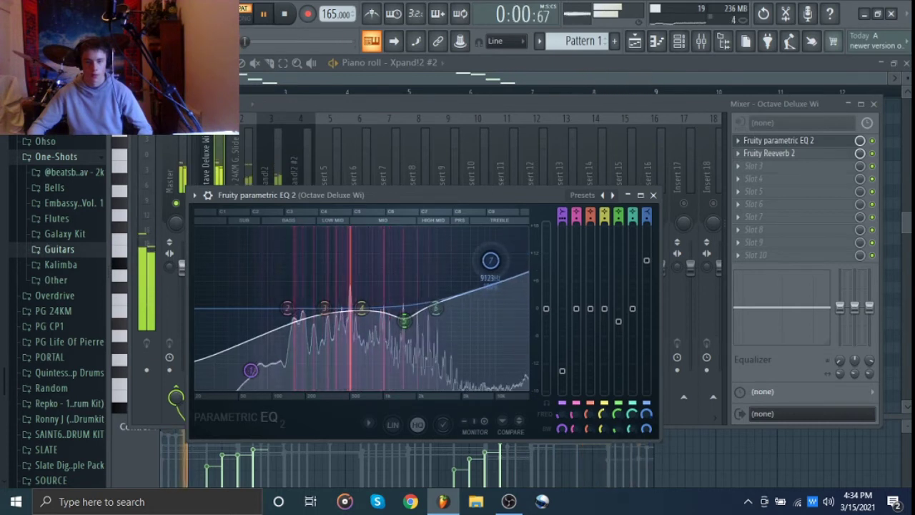
pyautogui.click(652, 194)
# Load ValhallaSupermassive into the first effect slot of the PG 24KM guitar slide track.
pyautogui.click(243, 179)
pyautogui.press('space')
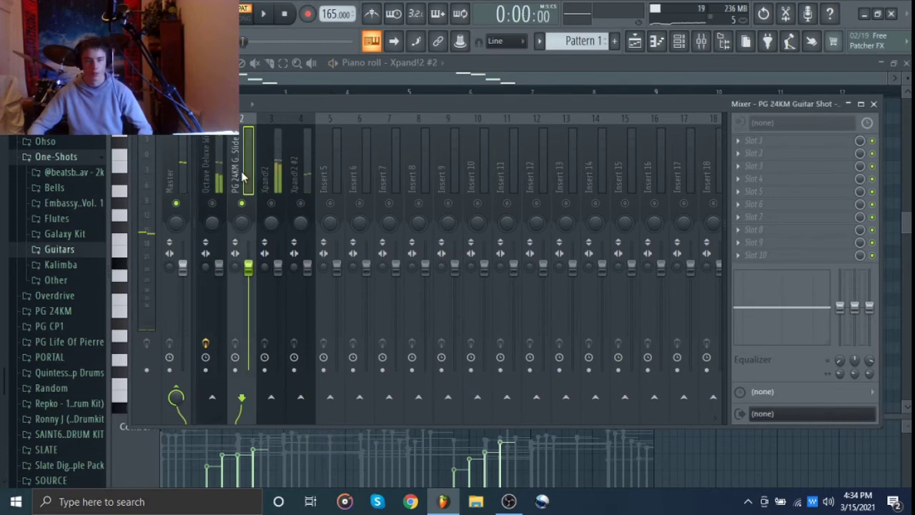
pyautogui.click(779, 151)
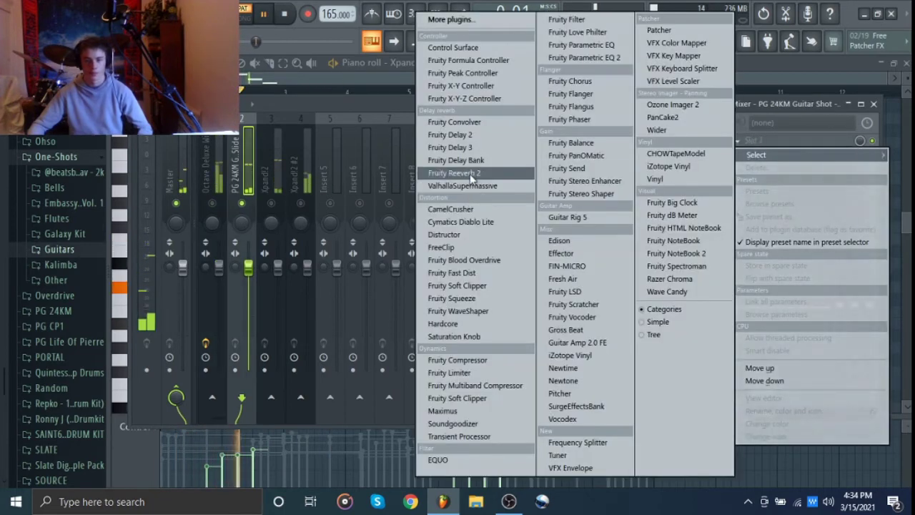
pyautogui.click(488, 185)
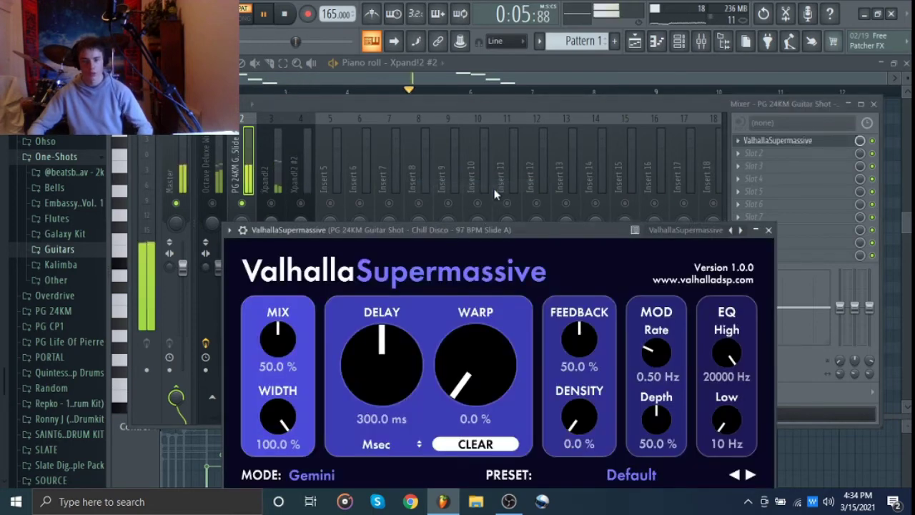
pyautogui.moveTo(481, 227); pyautogui.dragTo(509, 129)
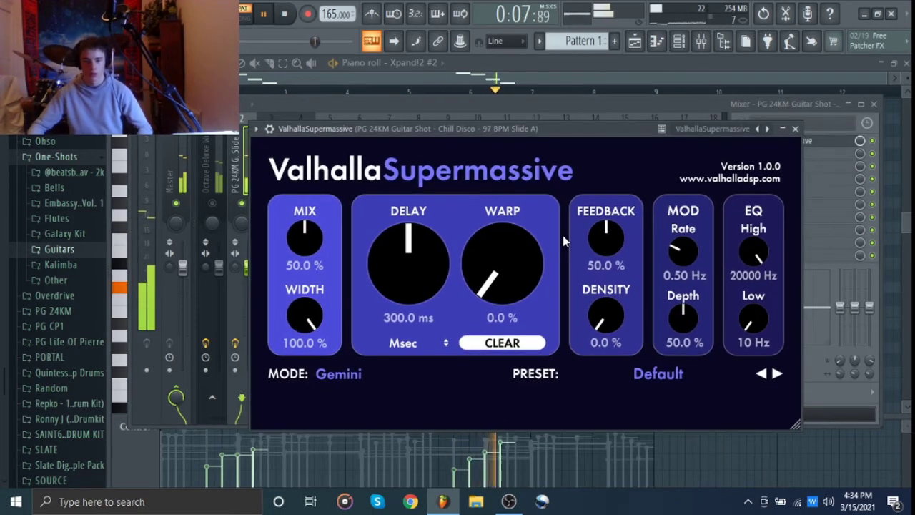
# Sync the guitar slide track's ValhallaSupermassive delay to Note, set it to 1/4, and close the plugin after listening.
pyautogui.click(411, 344)
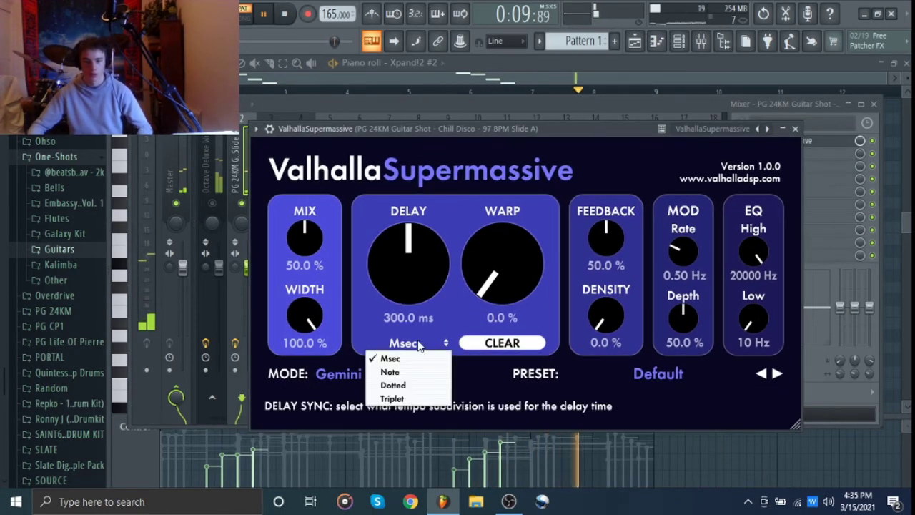
pyautogui.click(401, 371)
pyautogui.scroll(2, 414, 269)
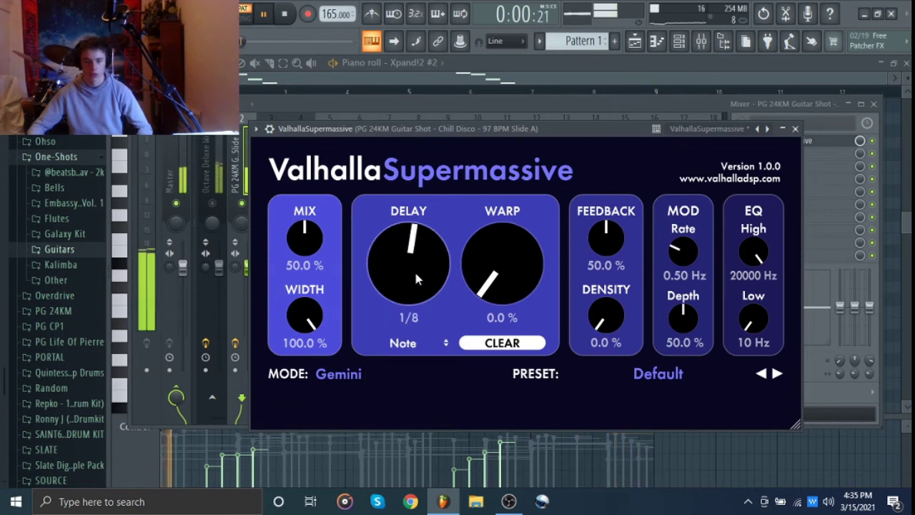
pyautogui.scroll(1, 414, 269)
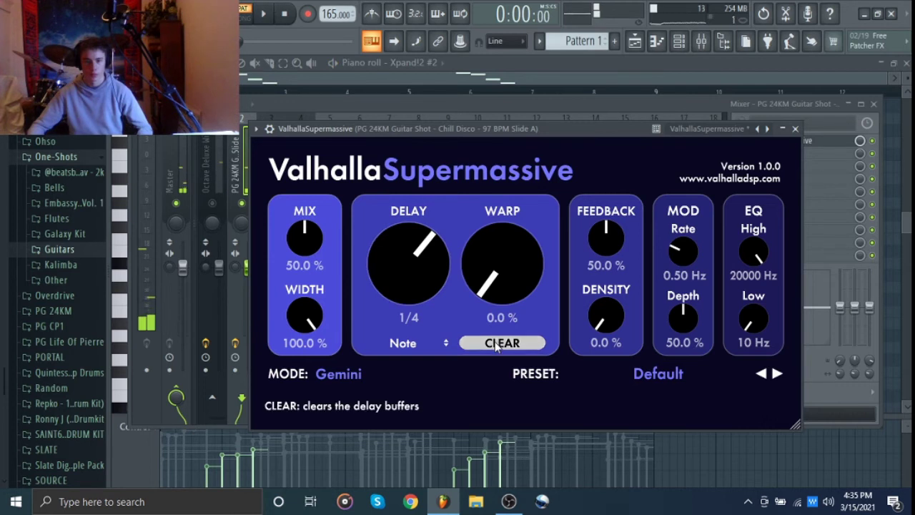
pyautogui.press('space')
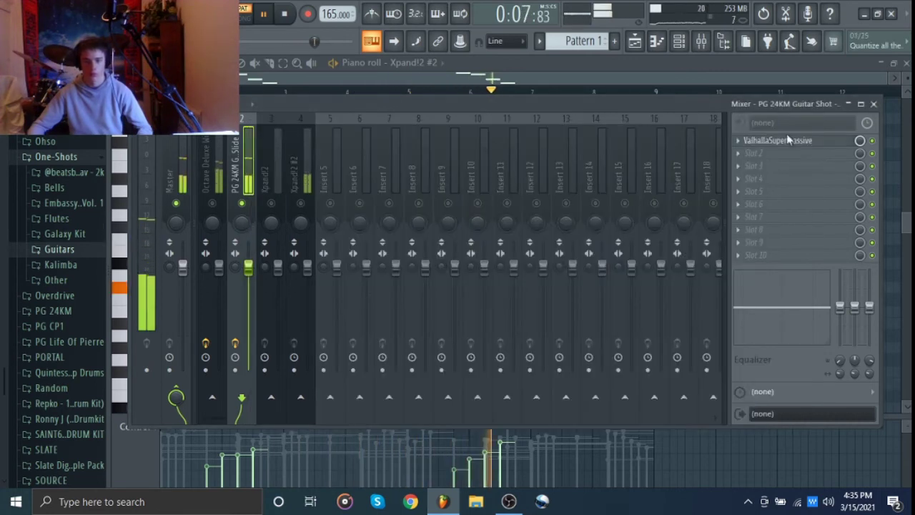
pyautogui.click(795, 129)
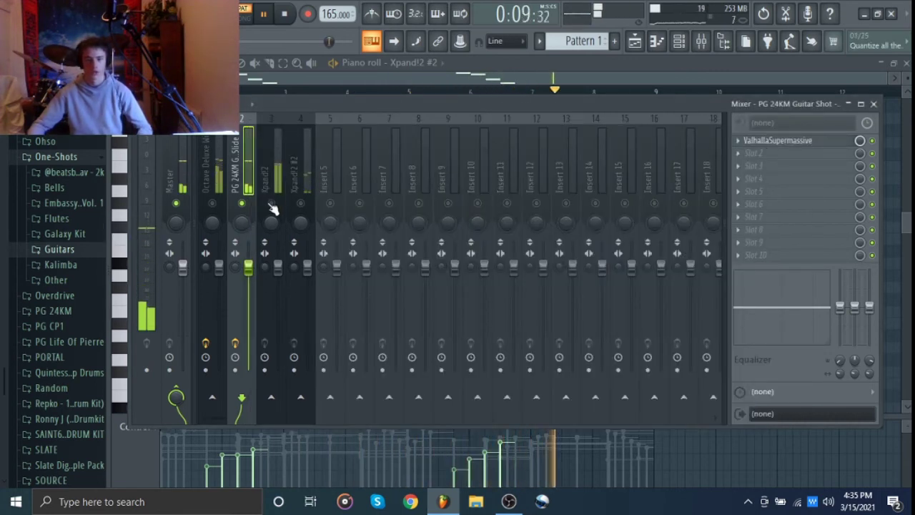
# Load Fruity Parametric EQ 2 into the Xpand!2 track's first effect slot and roll off the highs with band 7.
pyautogui.click(281, 166)
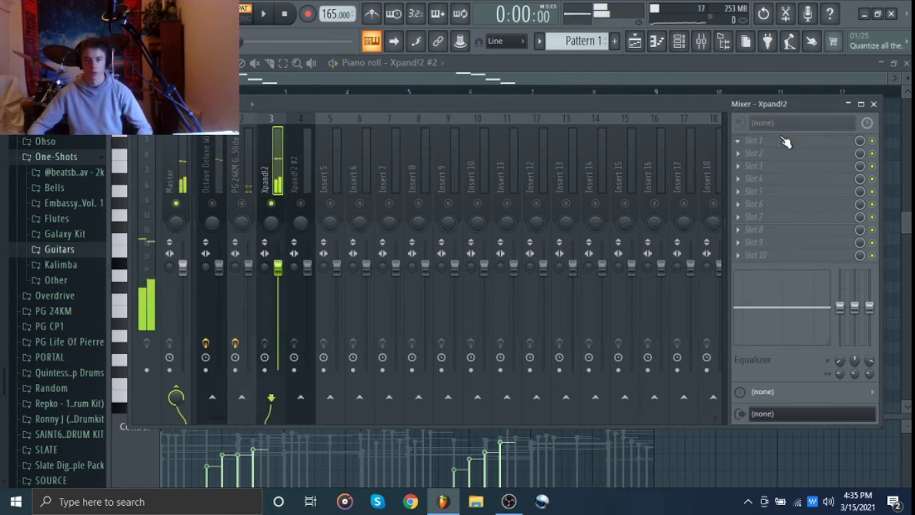
pyautogui.click(785, 142)
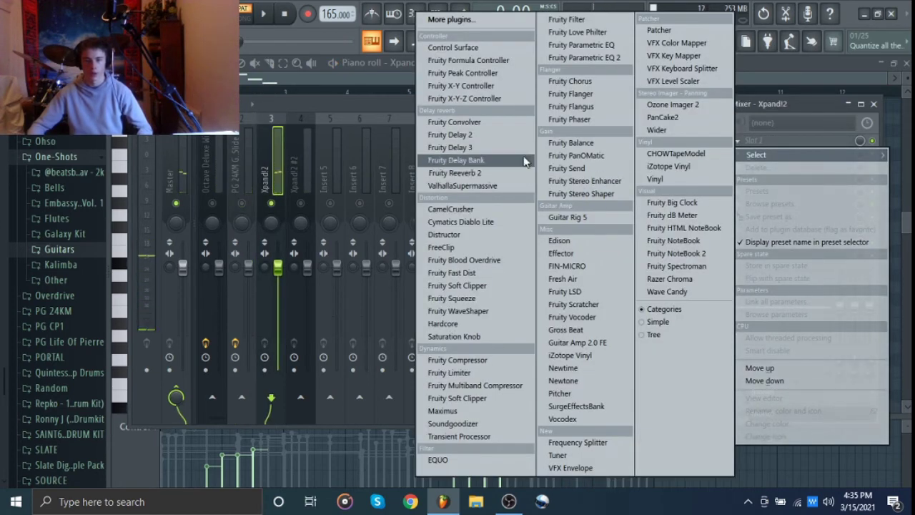
pyautogui.click(605, 57)
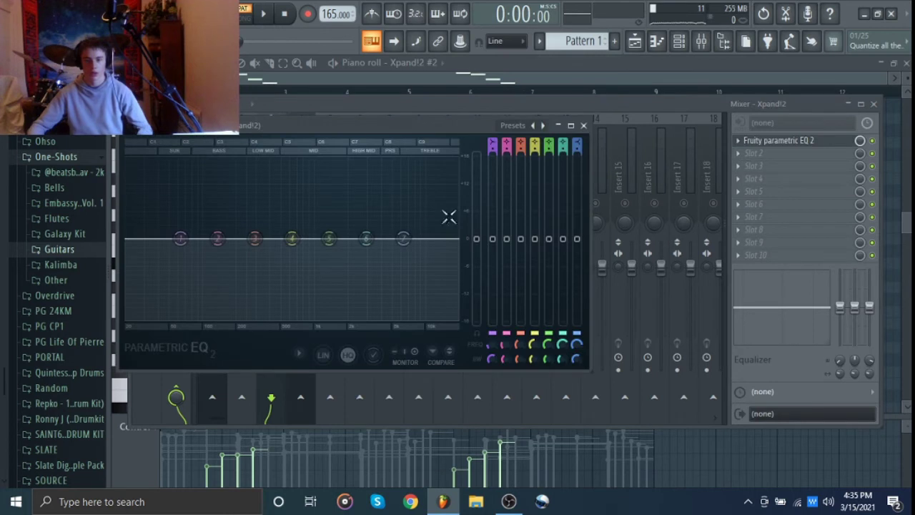
pyautogui.moveTo(403, 238); pyautogui.dragTo(424, 269)
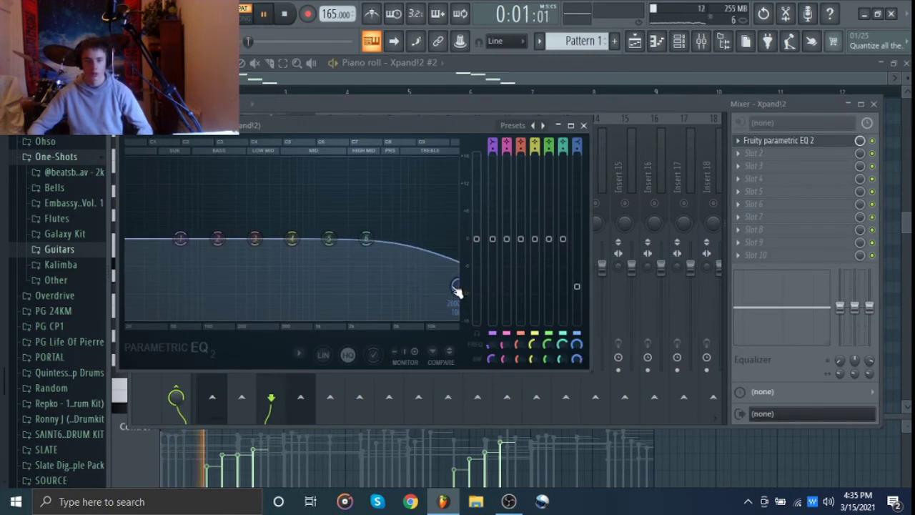
pyautogui.moveTo(454, 286); pyautogui.dragTo(401, 285)
# Cut the Xpand!2 track's lows below about 200 Hz with a steeper band 1, dip band 3 slightly, and close the equalizer.
pyautogui.moveTo(180, 239); pyautogui.dragTo(188, 262)
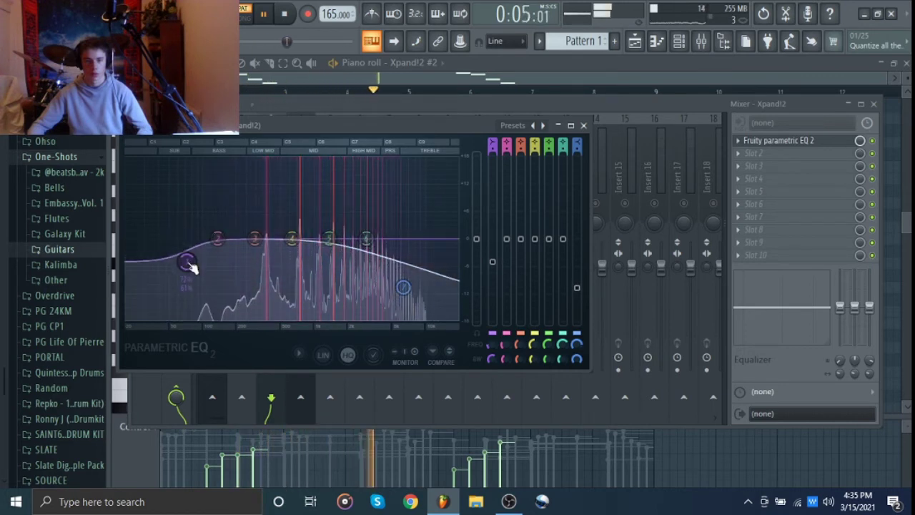
pyautogui.rightClick(187, 262)
pyautogui.moveTo(237, 308)
pyautogui.click(267, 326)
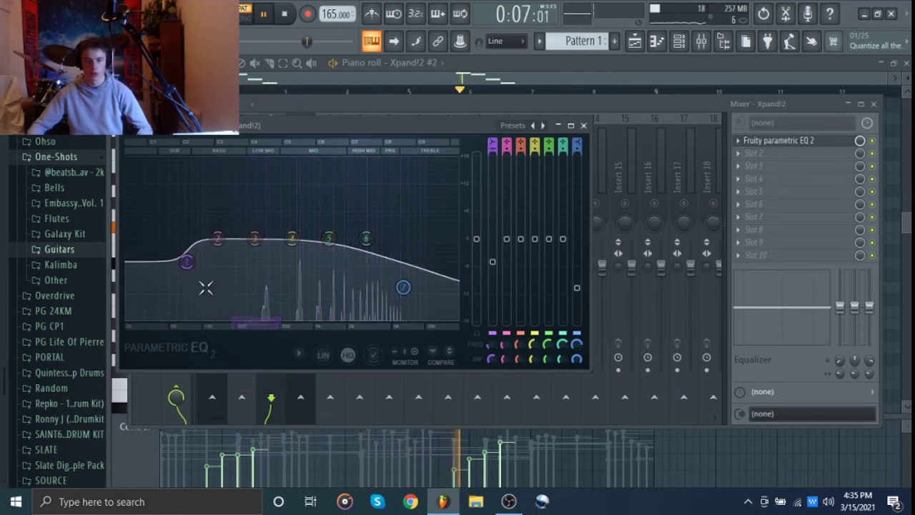
pyautogui.moveTo(191, 274); pyautogui.dragTo(236, 311)
pyautogui.moveTo(255, 240); pyautogui.dragTo(245, 258)
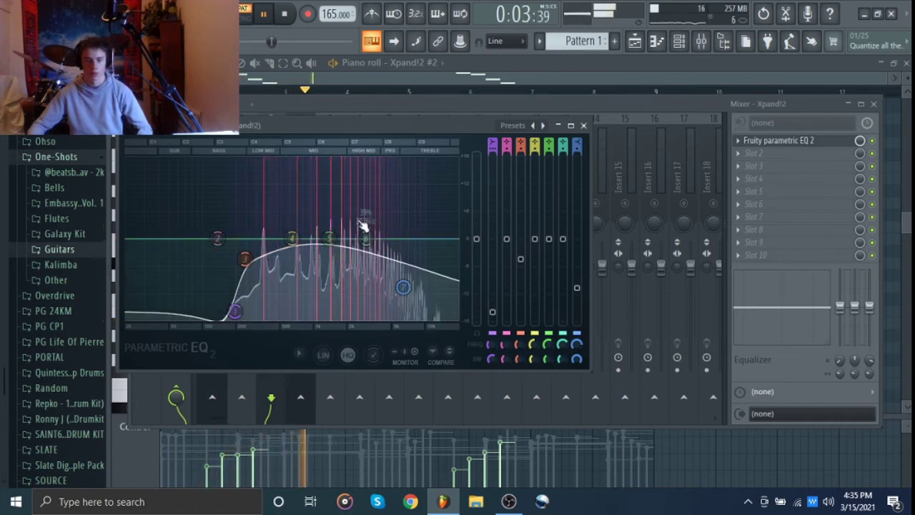
pyautogui.click(584, 126)
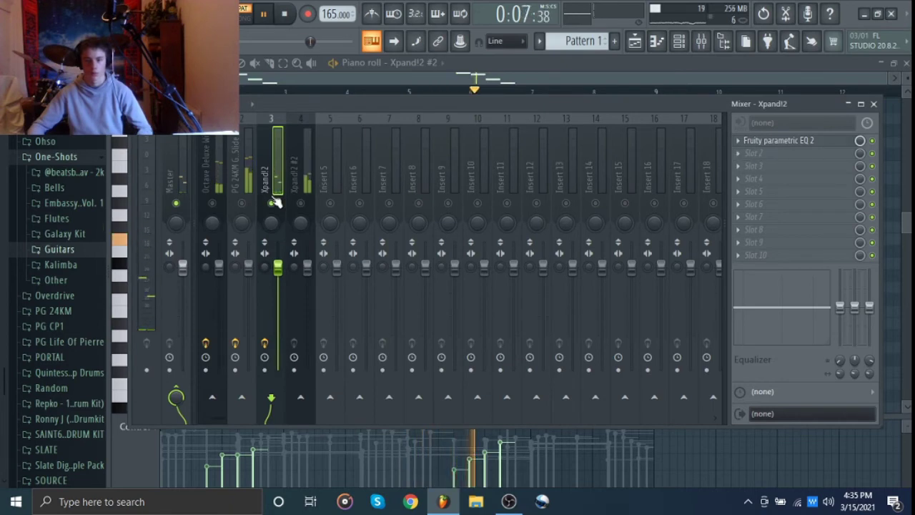
# Load Fruity Parametric EQ 2 on the Xpand!2 #2 track and apply the 20Hz + 18kHz cut preset.
pyautogui.press('Right')
pyautogui.click(771, 143)
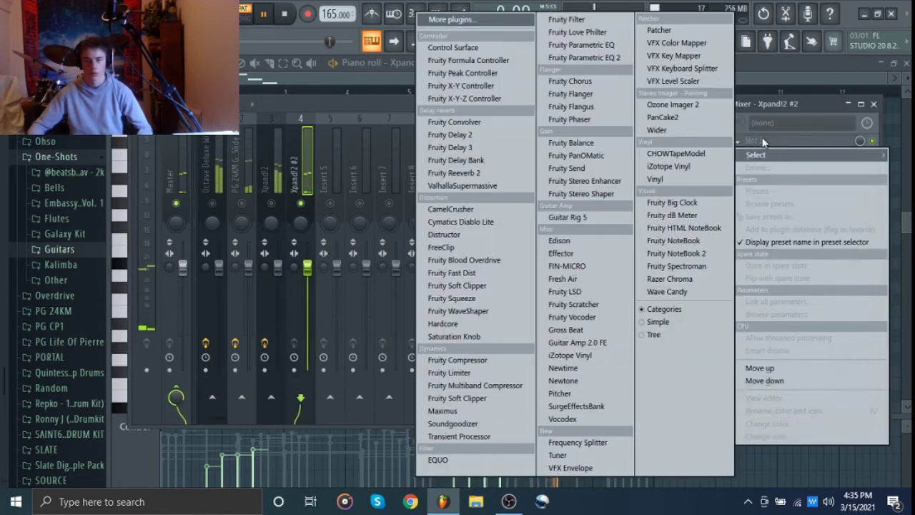
pyautogui.click(597, 59)
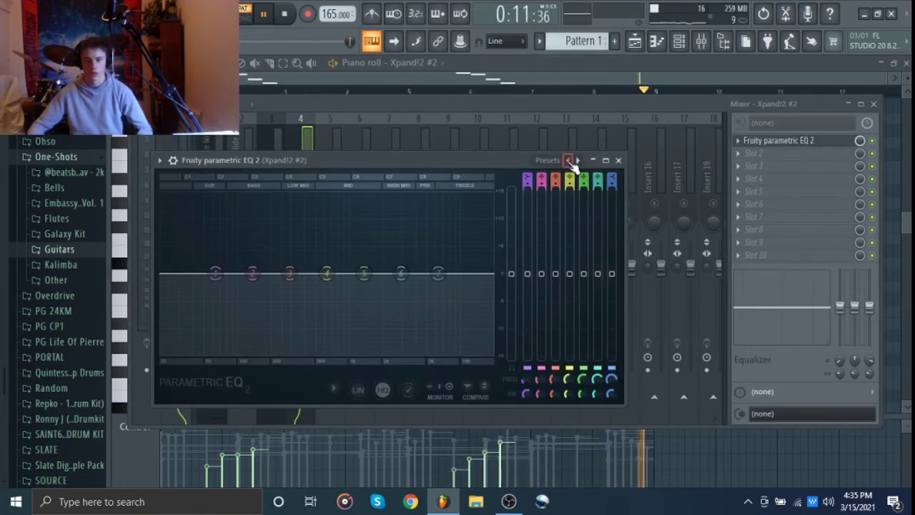
pyautogui.click(576, 158)
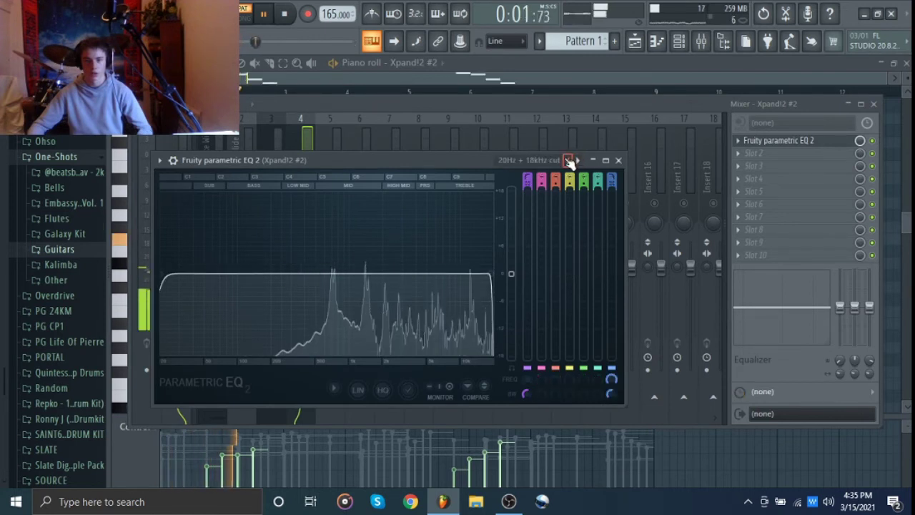
# Narrow the Xpand!2 #2 equalizer's low and high cuts by ear to a band of about 1 to 5 kHz and close it.
pyautogui.moveTo(168, 275); pyautogui.dragTo(334, 273)
pyautogui.moveTo(492, 273); pyautogui.dragTo(452, 273)
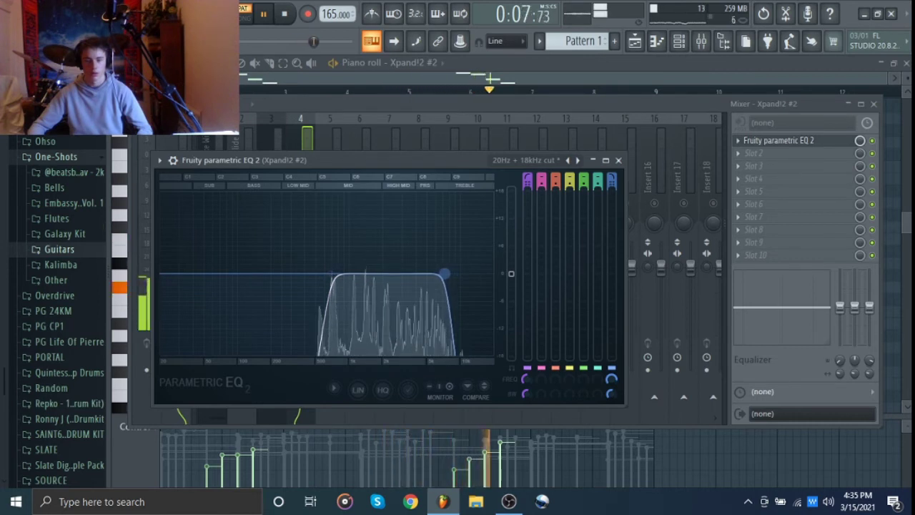
pyautogui.moveTo(329, 273); pyautogui.dragTo(344, 273)
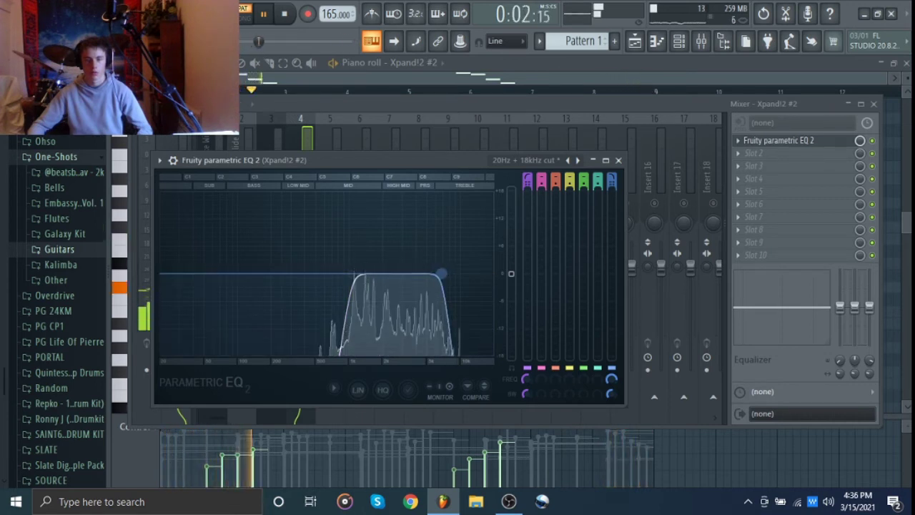
pyautogui.moveTo(441, 274)
pyautogui.mouseDown()
pyautogui.moveTo(487, 273)
pyautogui.moveTo(434, 273)
pyautogui.mouseUp()
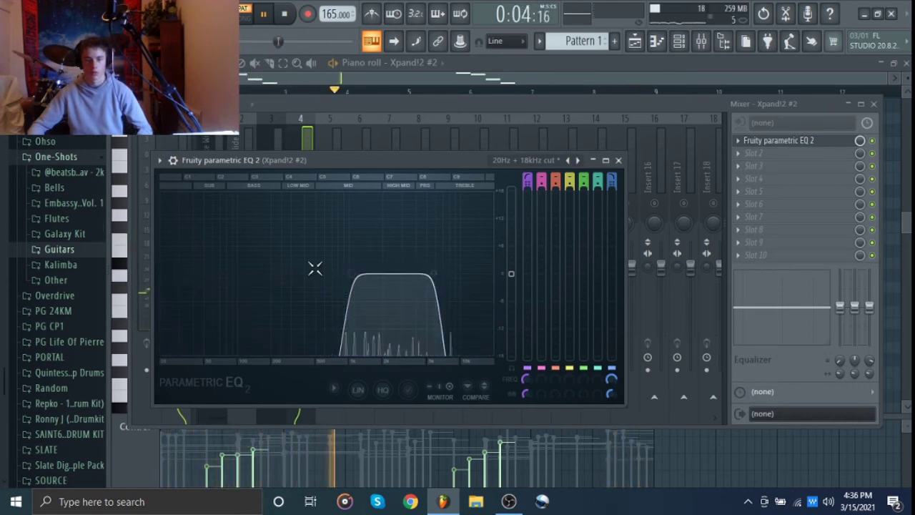
pyautogui.moveTo(338, 273); pyautogui.dragTo(295, 273)
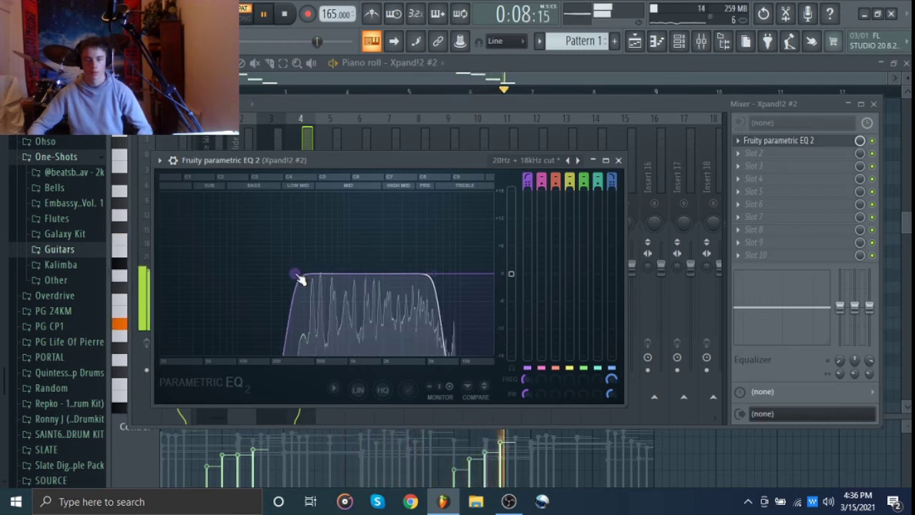
pyautogui.moveTo(301, 275); pyautogui.dragTo(354, 276)
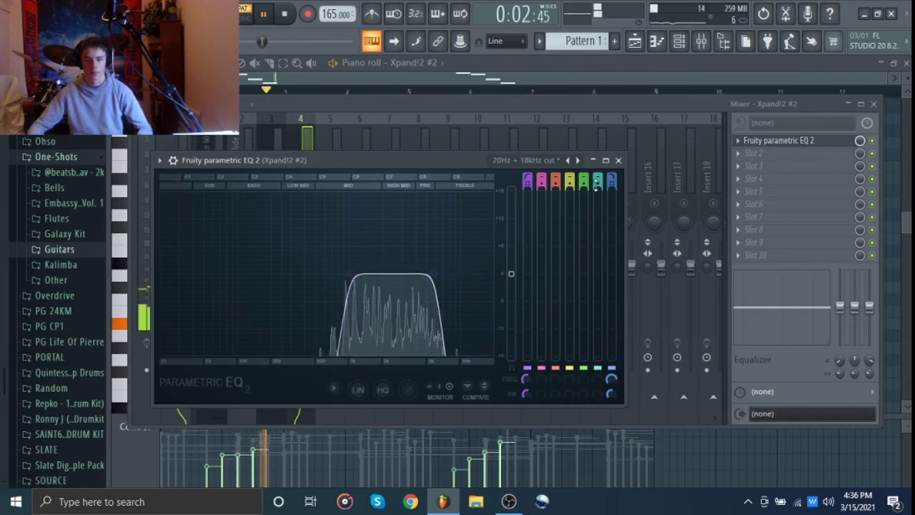
pyautogui.click(619, 160)
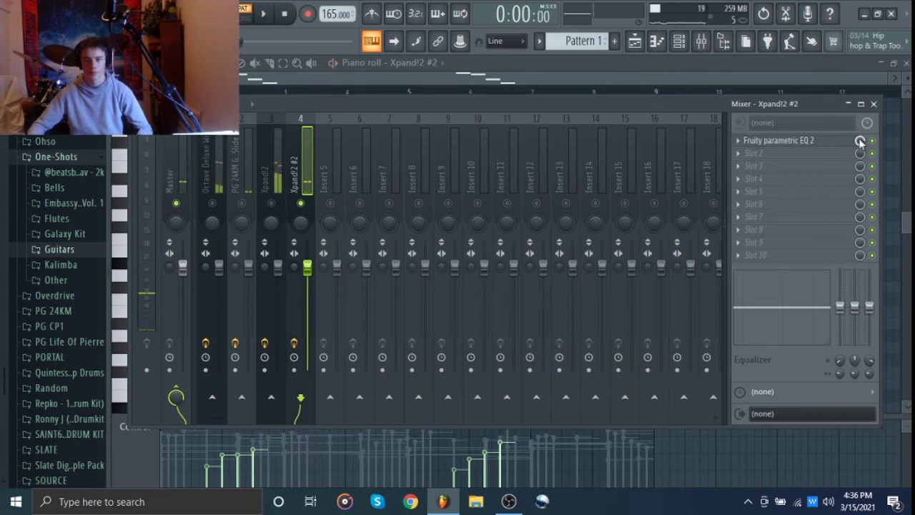
# Load ValhallaSupermassive into the Xpand!2 #2 track's second effect slot, apply the Caverns preset, and close the plugin.
pyautogui.click(754, 154)
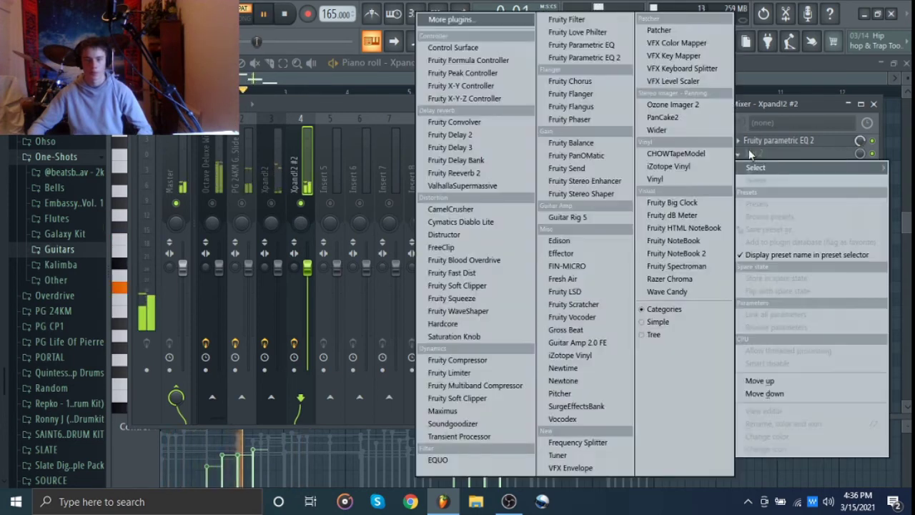
pyautogui.click(497, 185)
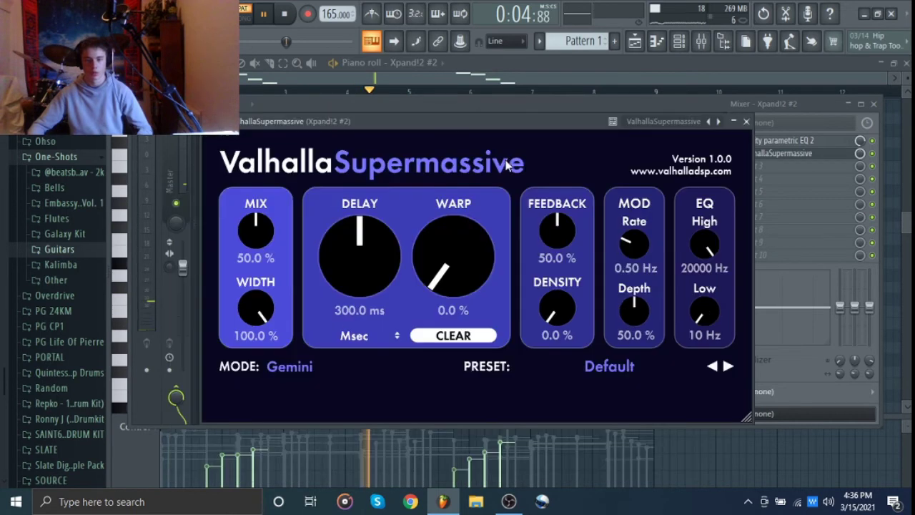
pyautogui.click(618, 364)
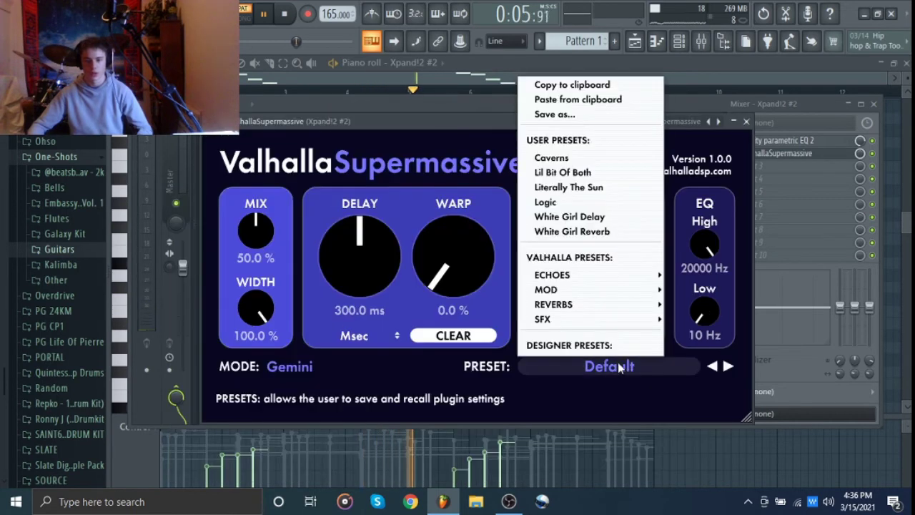
pyautogui.click(591, 157)
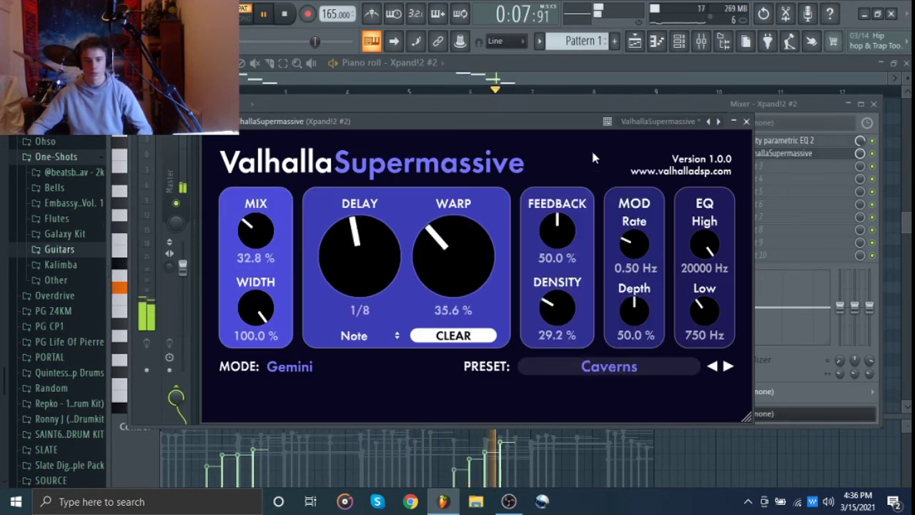
pyautogui.click(745, 122)
pyautogui.press('space')
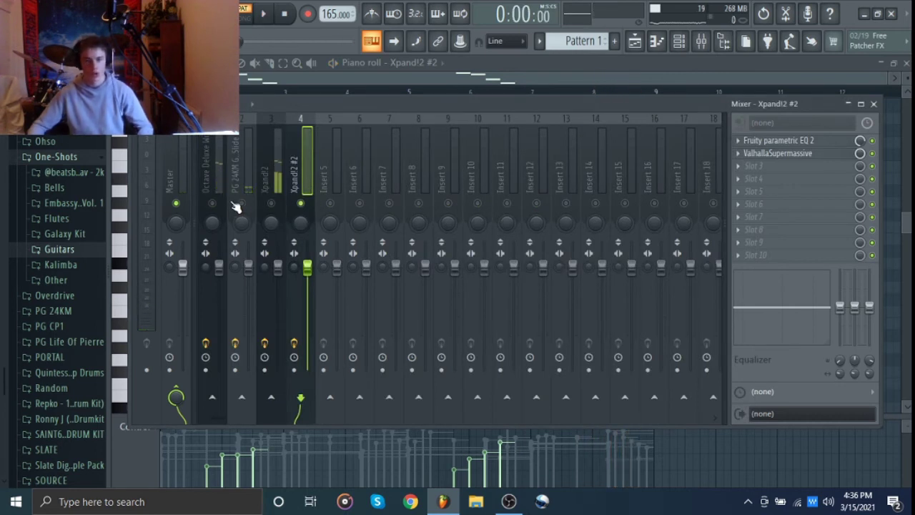
# Starting from the soloed Octave Deluxe Wi, bring in the Xpand!2 and PG 24KM guitar slide tracks and lower both faders to balance them.
pyautogui.click(214, 166)
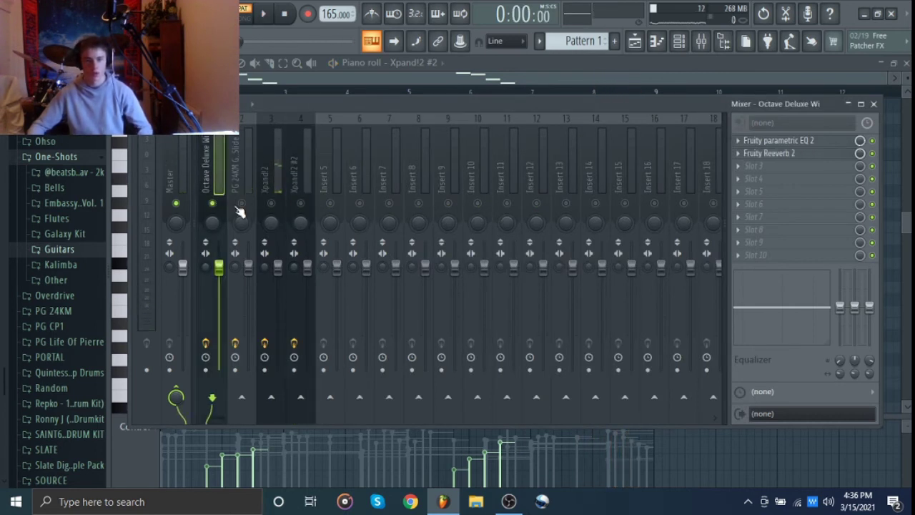
pyautogui.click(270, 205)
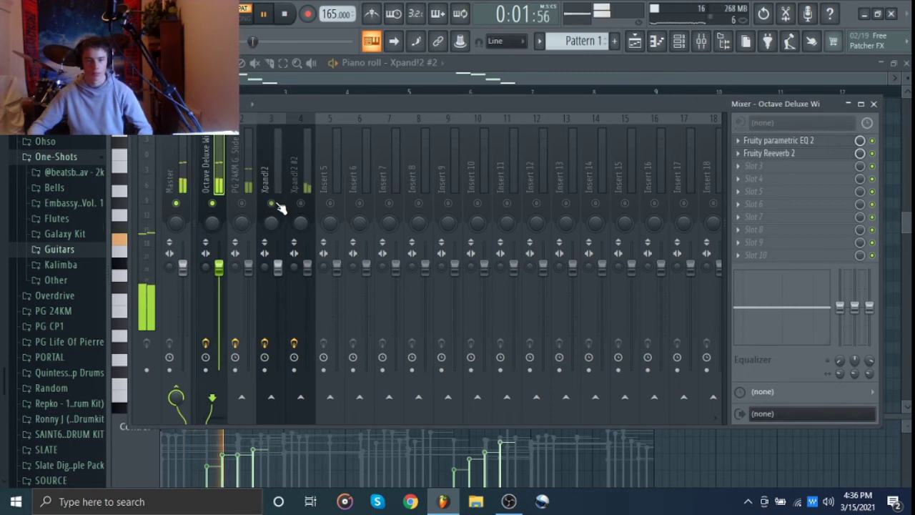
pyautogui.moveTo(278, 266); pyautogui.dragTo(278, 304)
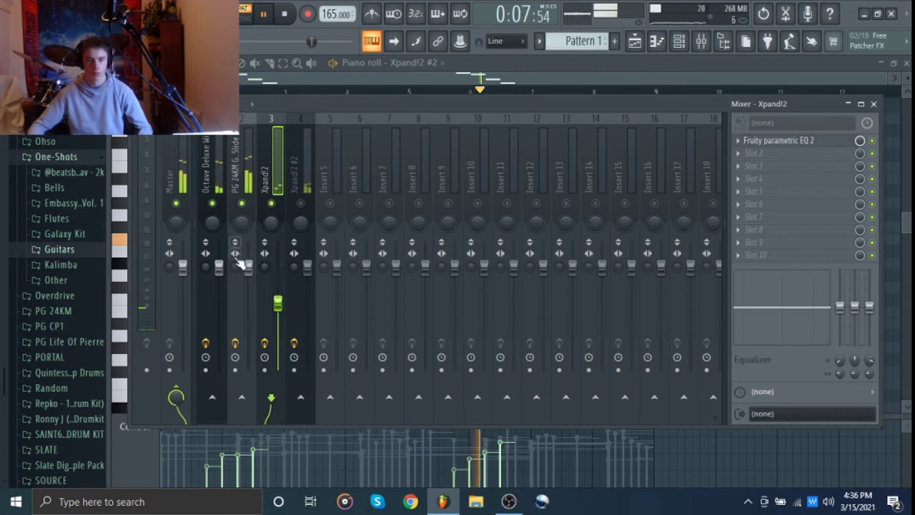
pyautogui.moveTo(248, 266); pyautogui.dragTo(248, 312)
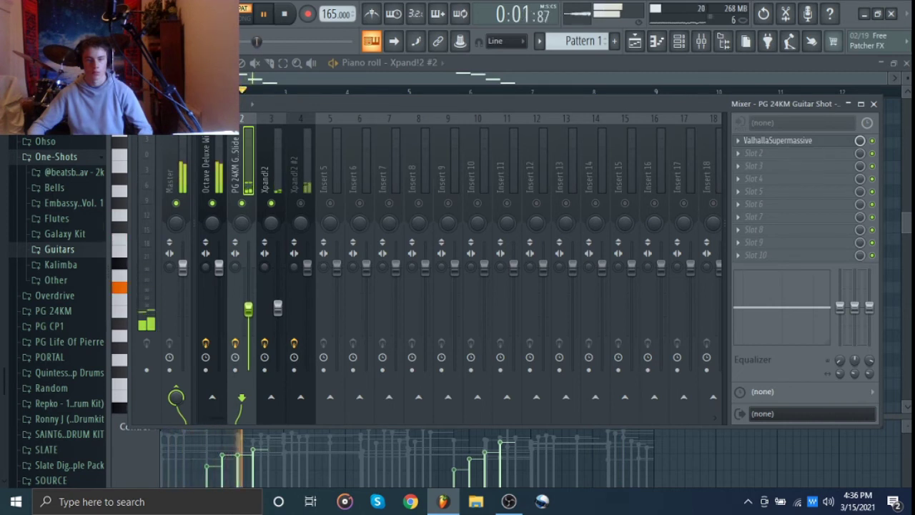
# Raise the Xpand!2 fader, then adjust the PG 24KM guitar slide's stereo separation and lower its fader slightly.
pyautogui.moveTo(278, 307); pyautogui.dragTo(279, 292)
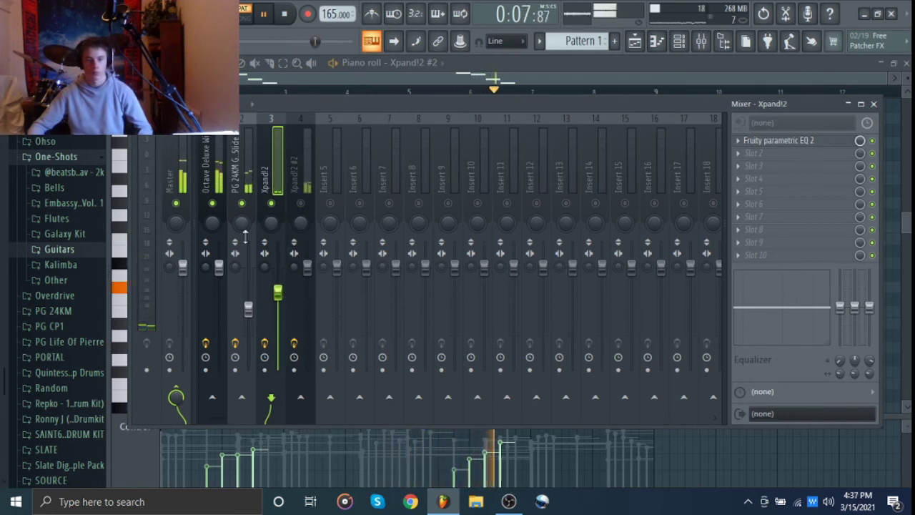
pyautogui.click(240, 268)
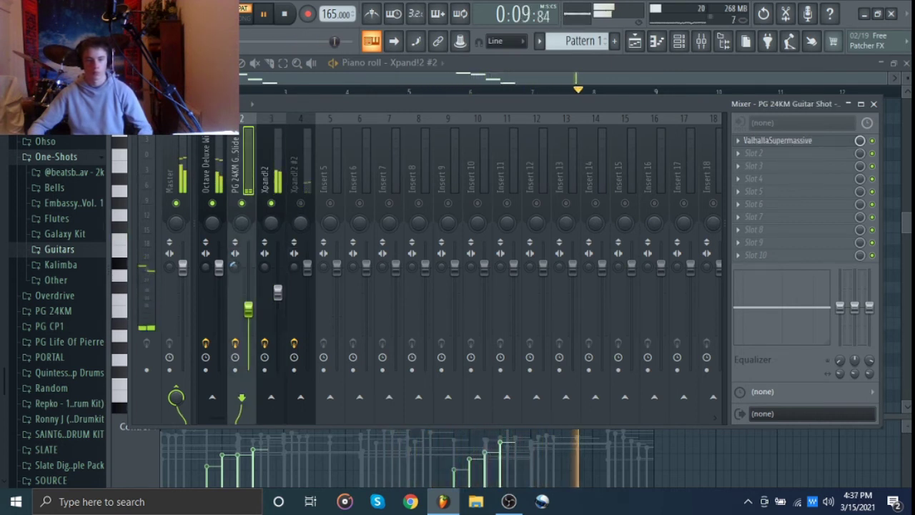
pyautogui.moveTo(248, 308); pyautogui.dragTo(248, 315)
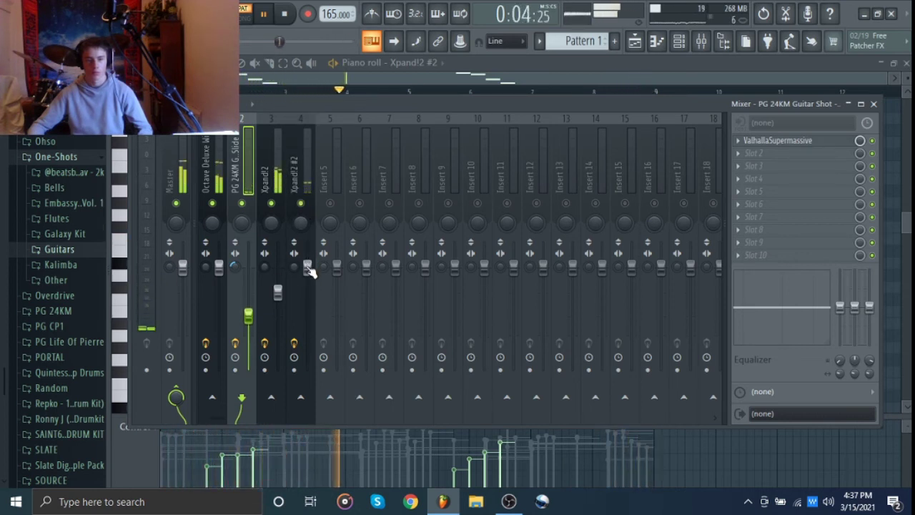
# Balance the Xpand!2 #2 fader by ear and adjust stereo separation on the Xpand!2 #2, Xpand!2 and Octave Deluxe Wi tracks.
pyautogui.click(306, 267)
pyautogui.moveTo(293, 267); pyautogui.dragTo(306, 288)
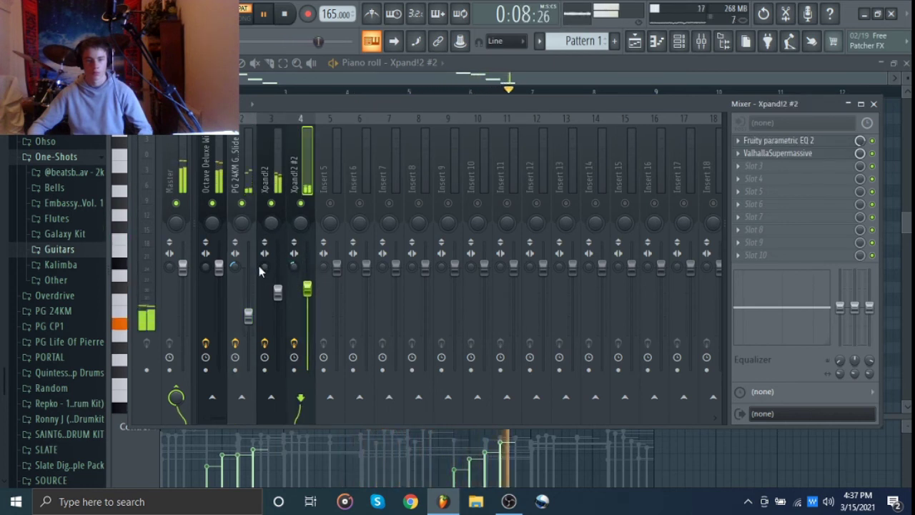
pyautogui.moveTo(263, 267); pyautogui.dragTo(306, 262)
pyautogui.click(204, 267)
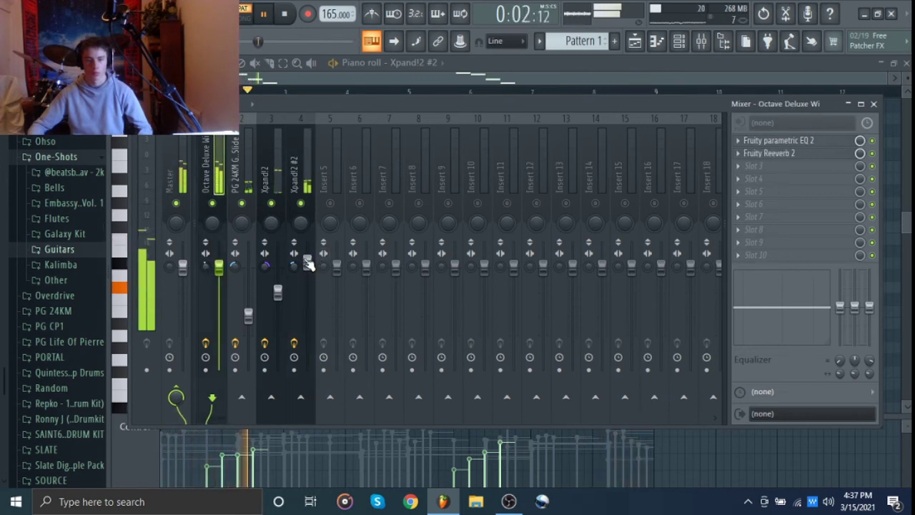
pyautogui.press('space')
# Load PanCake2 into the Xpand!2 #2 track's third effect slot and close the plugin.
pyautogui.click(302, 164)
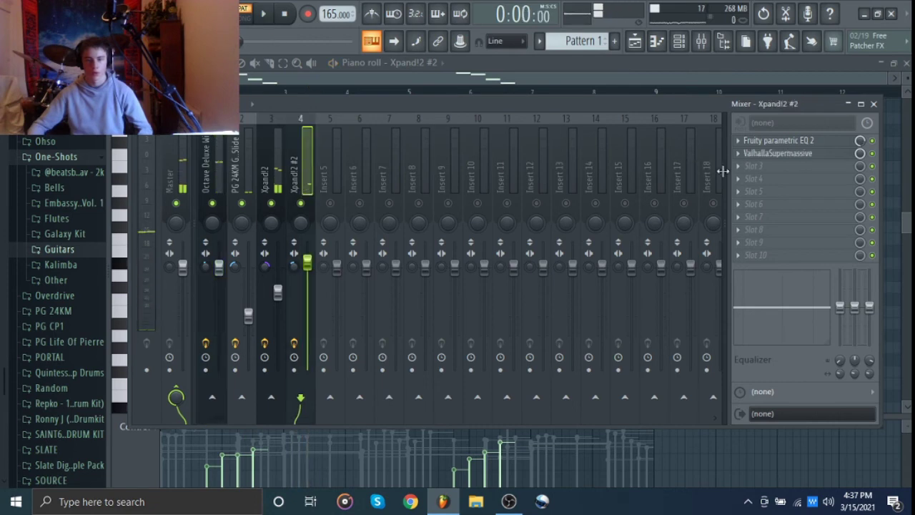
pyautogui.click(754, 167)
pyautogui.click(671, 114)
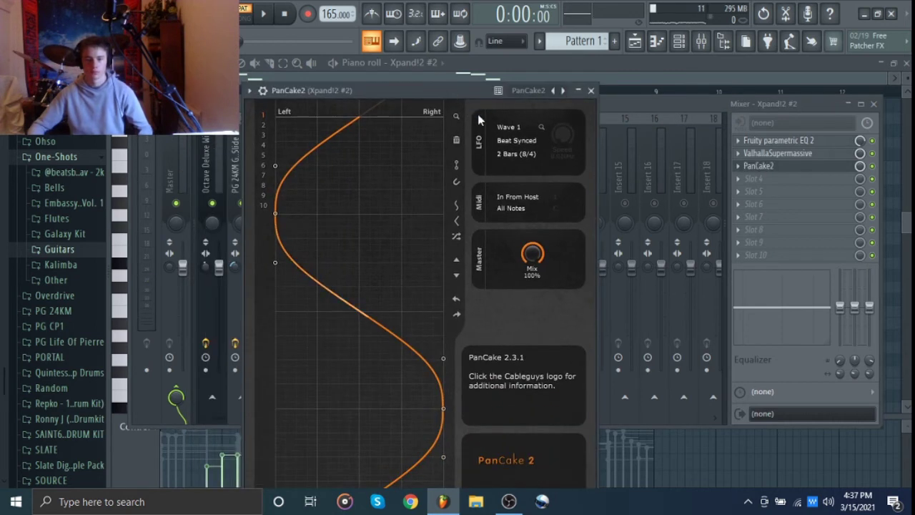
pyautogui.click(590, 91)
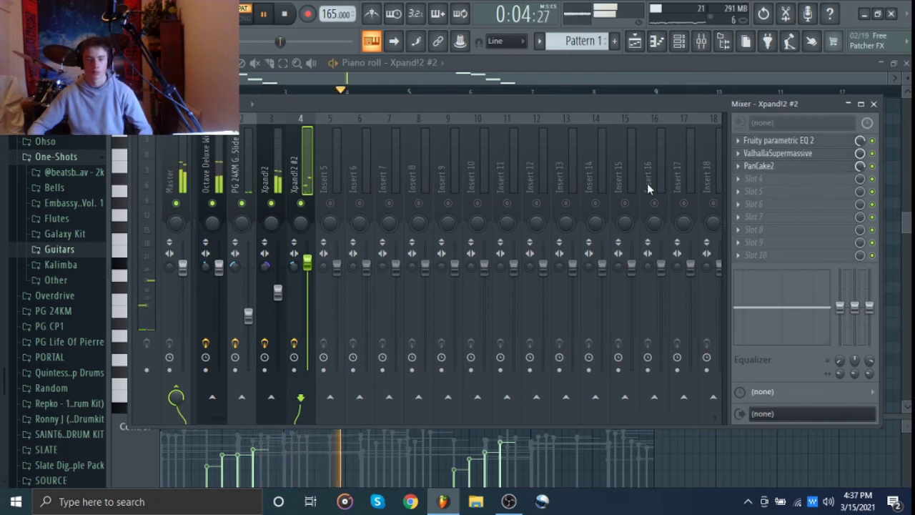
# Audition PanCake2 presets from Left to Right 2 onward, settle on Fast to Slow, and close the plugin.
pyautogui.click(769, 167)
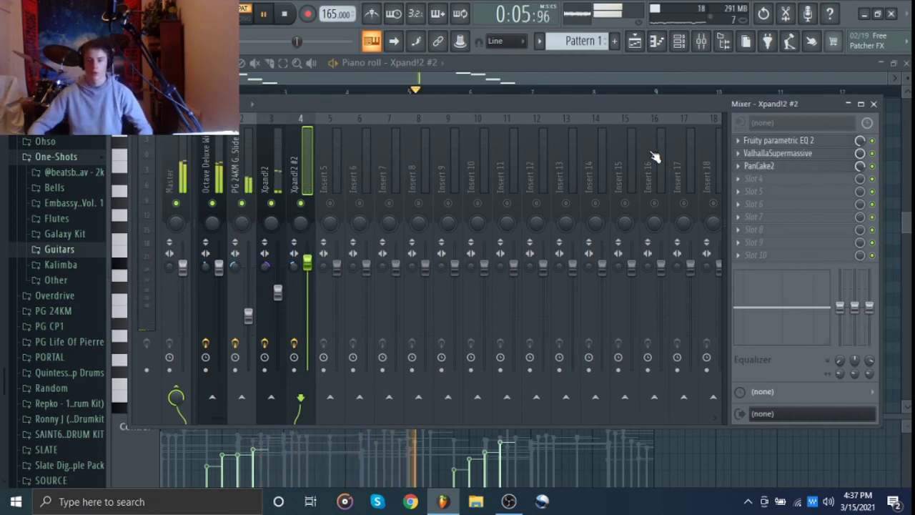
pyautogui.press('space')
pyautogui.click(529, 91)
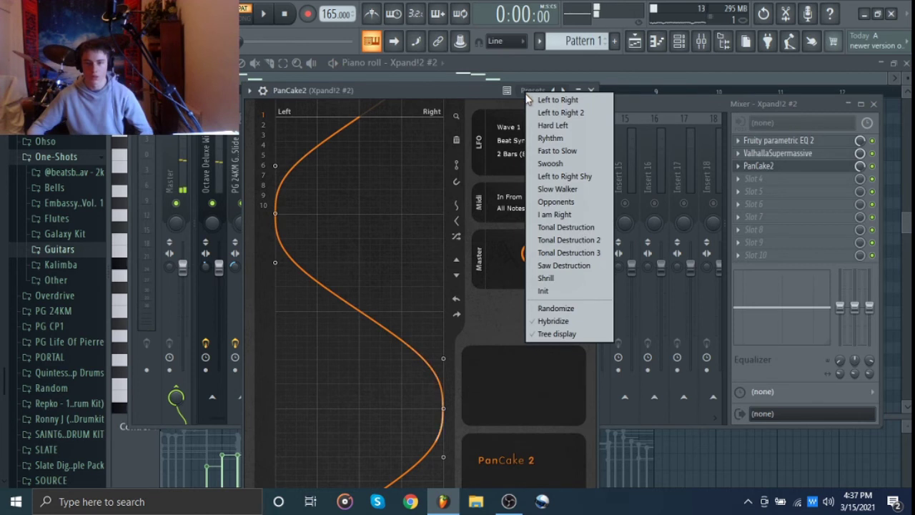
pyautogui.click(548, 113)
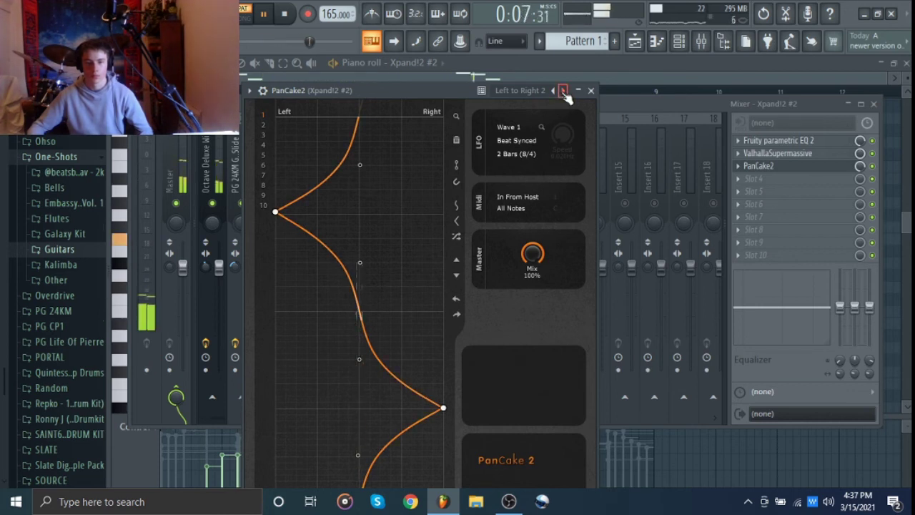
pyautogui.click(563, 92)
pyautogui.click(563, 91)
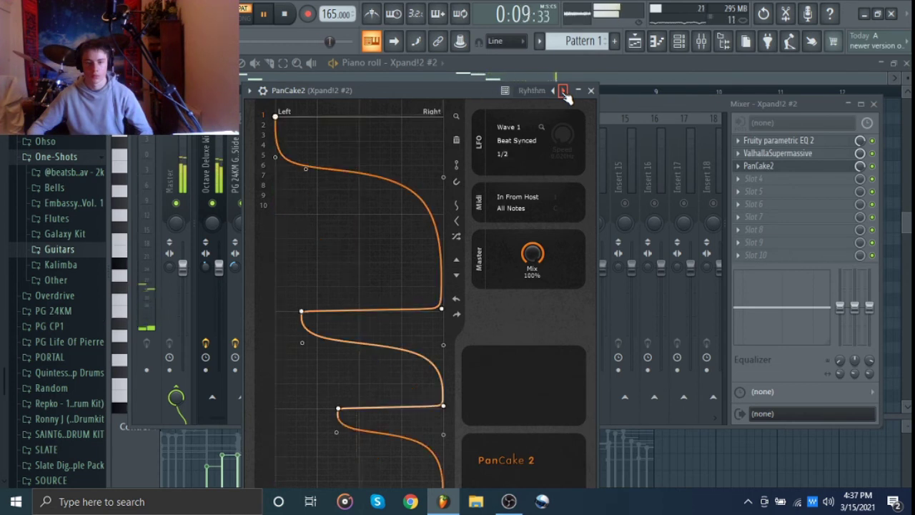
pyautogui.click(563, 92)
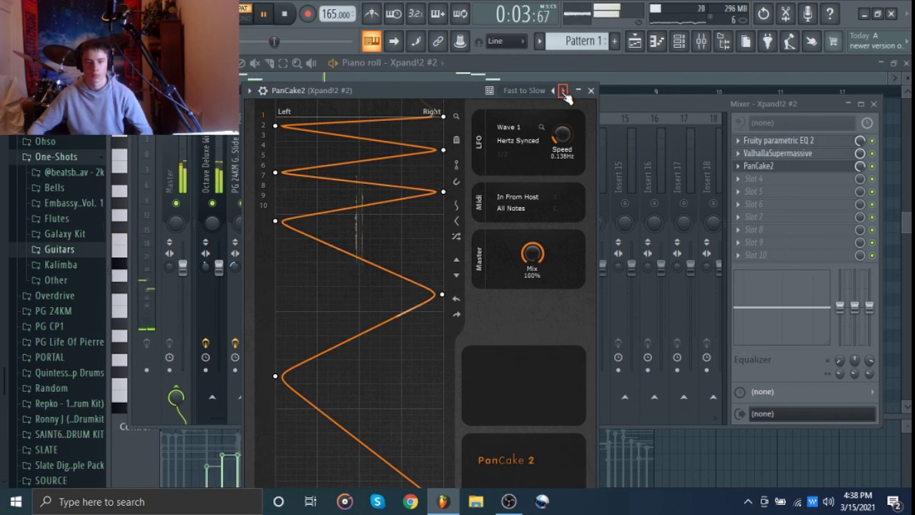
pyautogui.click(590, 91)
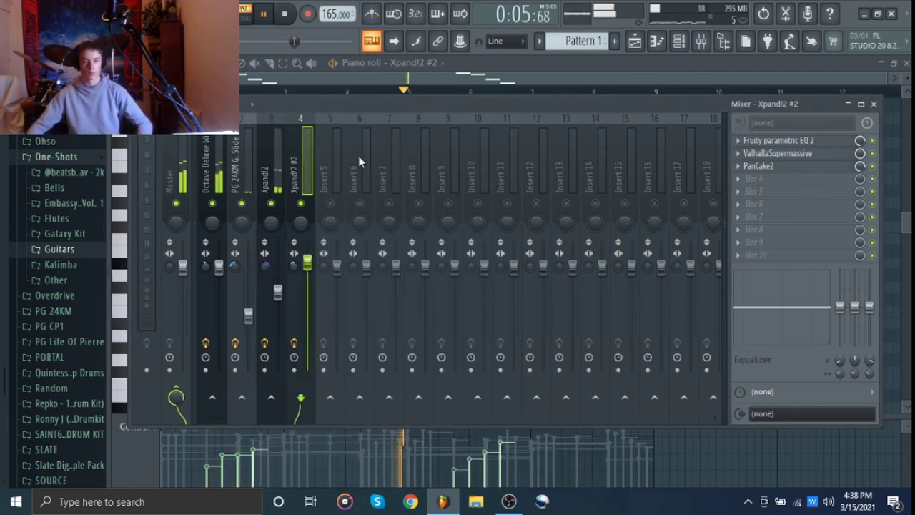
# Close the mixer and piano roll, and split Pattern 1 by channel in the playlist.
pyautogui.click(217, 184)
pyautogui.press('space')
pyautogui.click(874, 104)
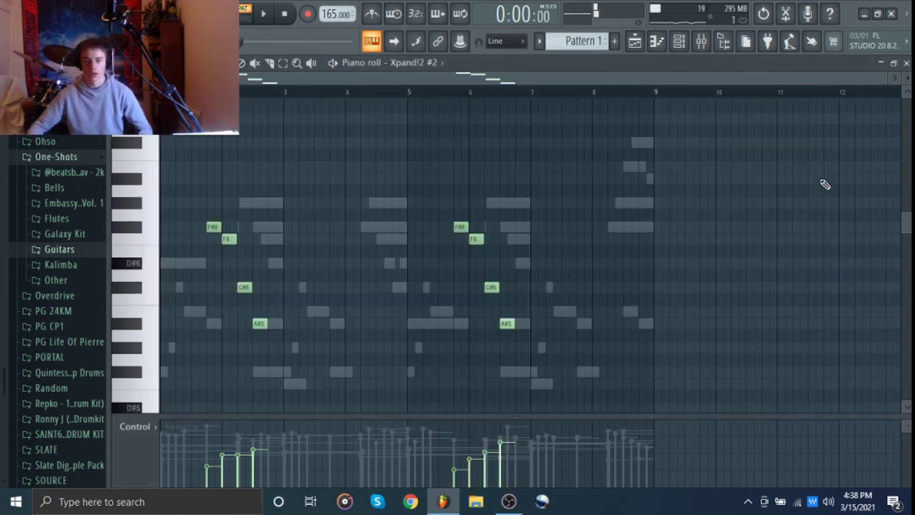
pyautogui.click(906, 63)
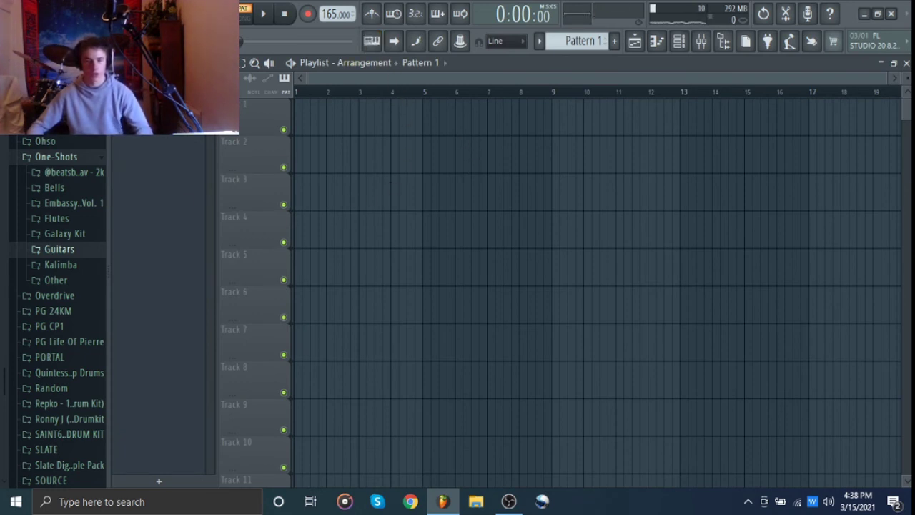
pyautogui.rightClick(167, 107)
pyautogui.click(215, 326)
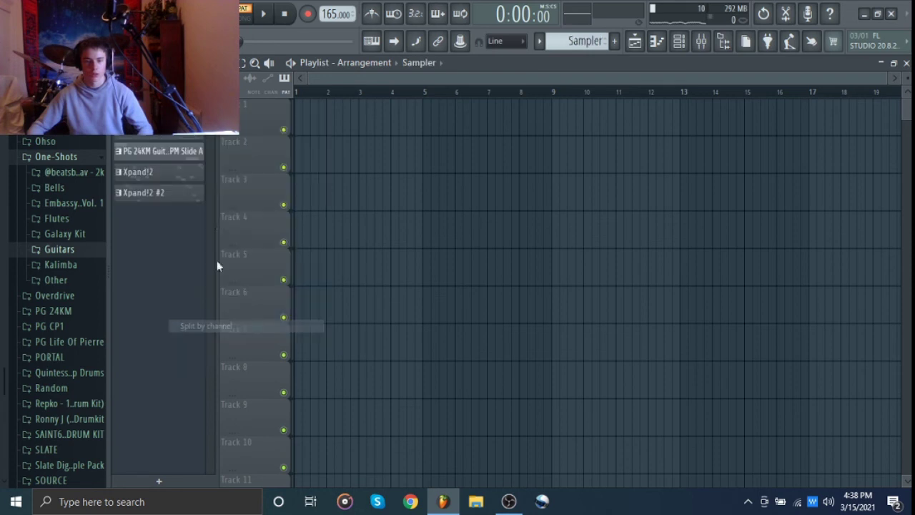
# Place the four split patterns at bar 1 on Tracks 1 to 4 and extend the guitar slide and Xpand!2 #2 clips to eight bars.
pyautogui.click(161, 192)
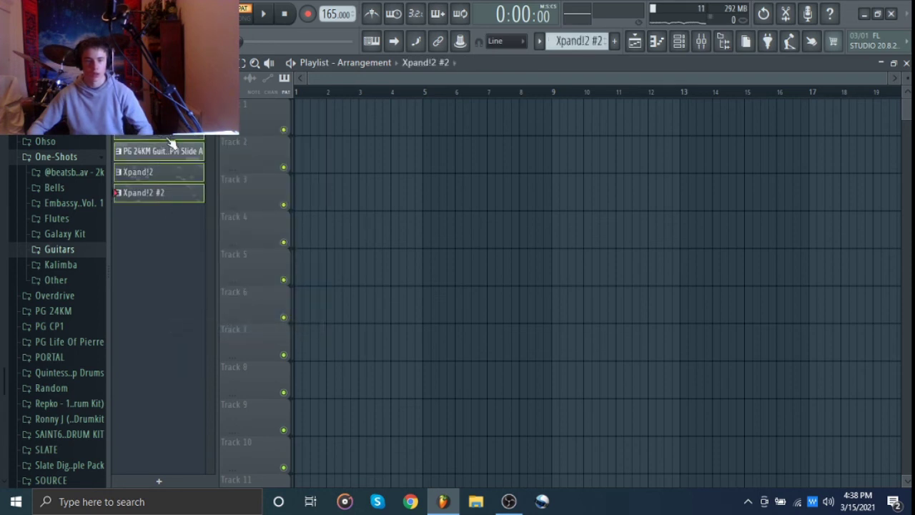
pyautogui.moveTo(172, 143); pyautogui.dragTo(259, 117)
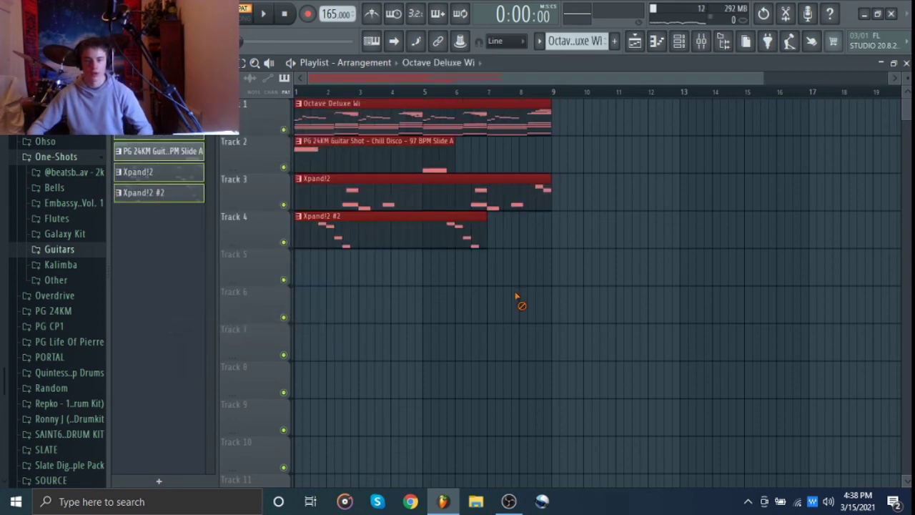
pyautogui.moveTo(455, 150); pyautogui.dragTo(572, 163)
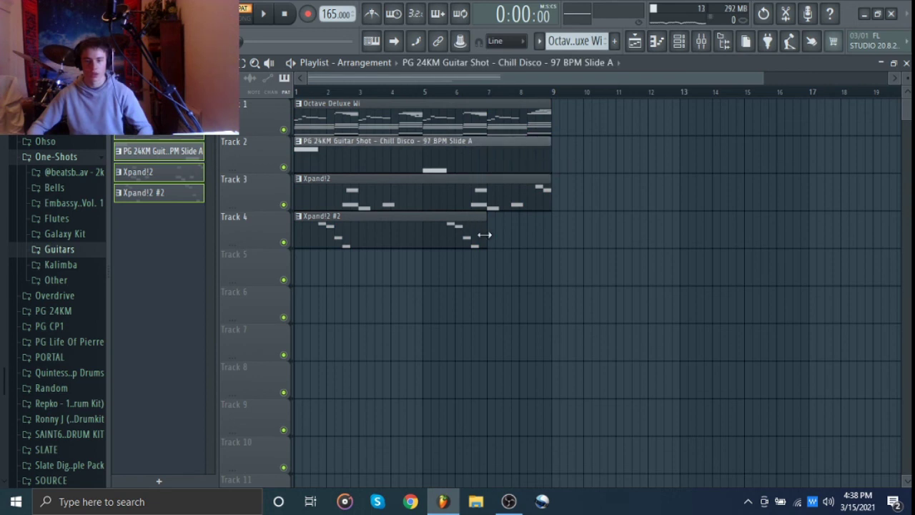
pyautogui.moveTo(485, 235); pyautogui.dragTo(553, 242)
# Copy each clip along its own track in a staggered layout: Octave Deluxe Wi at bar 11, guitar slide at 21, Xpand!2 at 31, Xpand!2 #2 at 41.
pyautogui.scroll(-1, 558, 245)
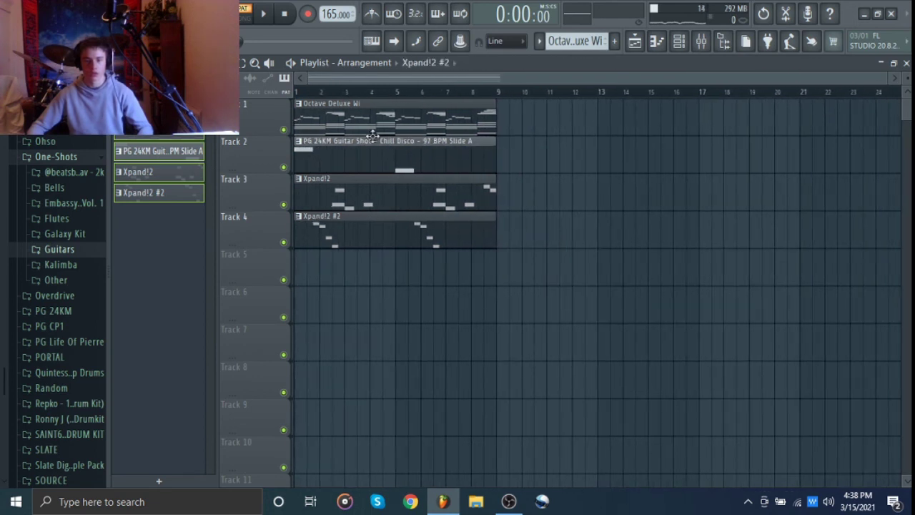
pyautogui.moveTo(331, 116)
pyautogui.mouseDown()
pyautogui.moveTo(597, 117)
pyautogui.moveTo(583, 118)
pyautogui.mouseUp()
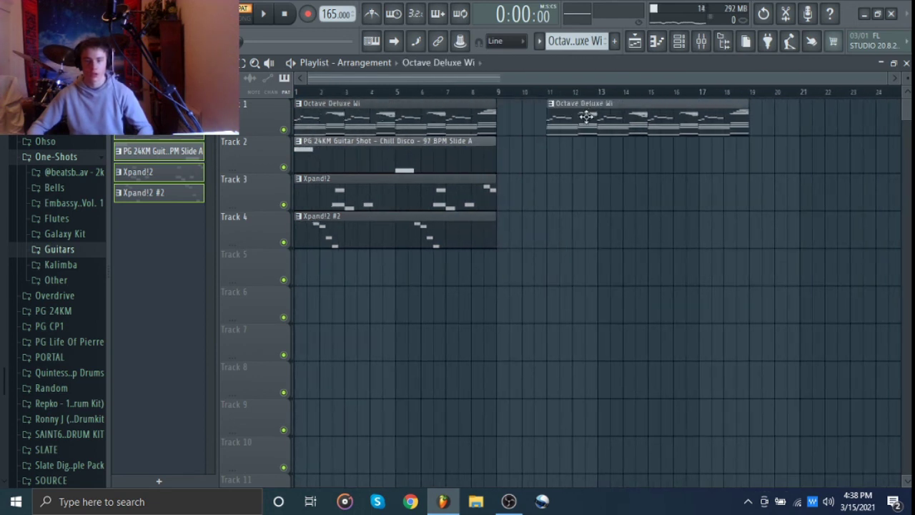
pyautogui.scroll(-1, 555, 173)
pyautogui.scroll(-1, 556, 173)
pyautogui.moveTo(316, 156); pyautogui.dragTo(665, 155)
pyautogui.scroll(-3, 499, 209)
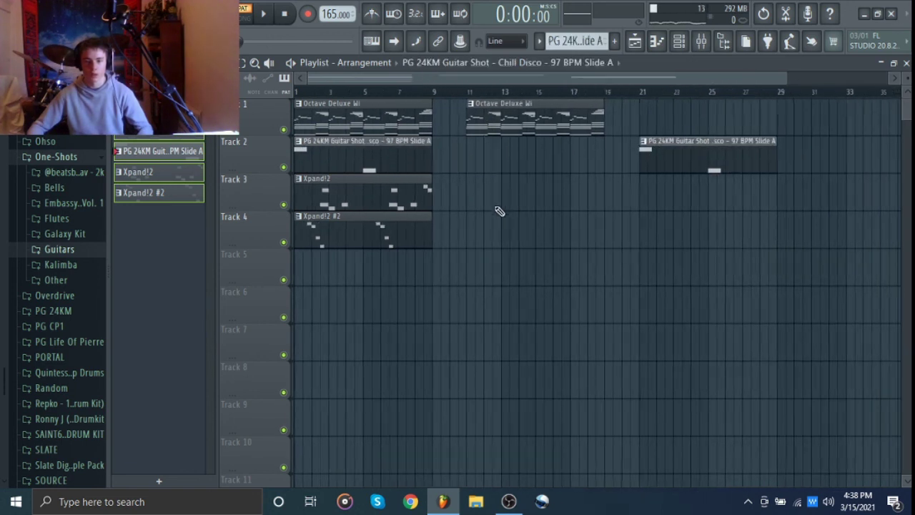
pyautogui.moveTo(360, 194)
pyautogui.mouseDown()
pyautogui.moveTo(636, 208)
pyautogui.moveTo(761, 221)
pyautogui.moveTo(759, 230)
pyautogui.mouseUp()
pyautogui.moveTo(736, 193); pyautogui.dragTo(749, 193)
pyautogui.scroll(-2, 604, 231)
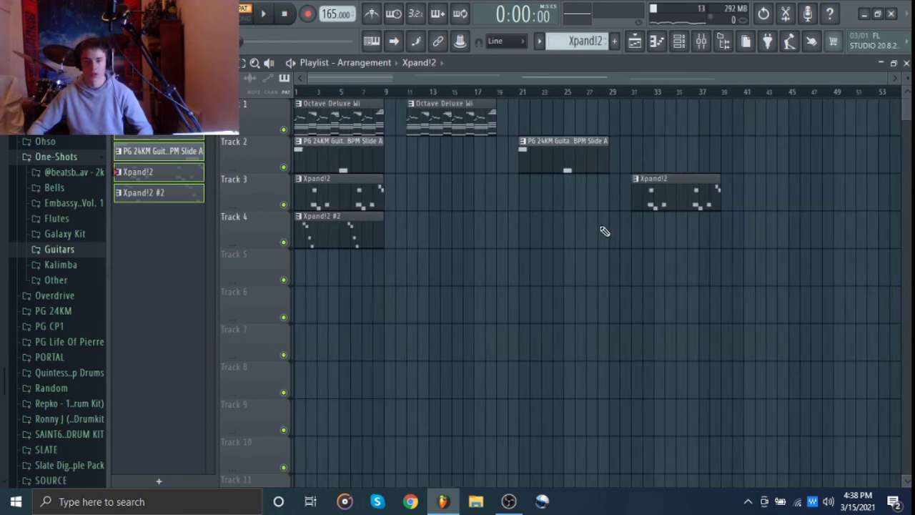
pyautogui.moveTo(320, 232); pyautogui.dragTo(770, 233)
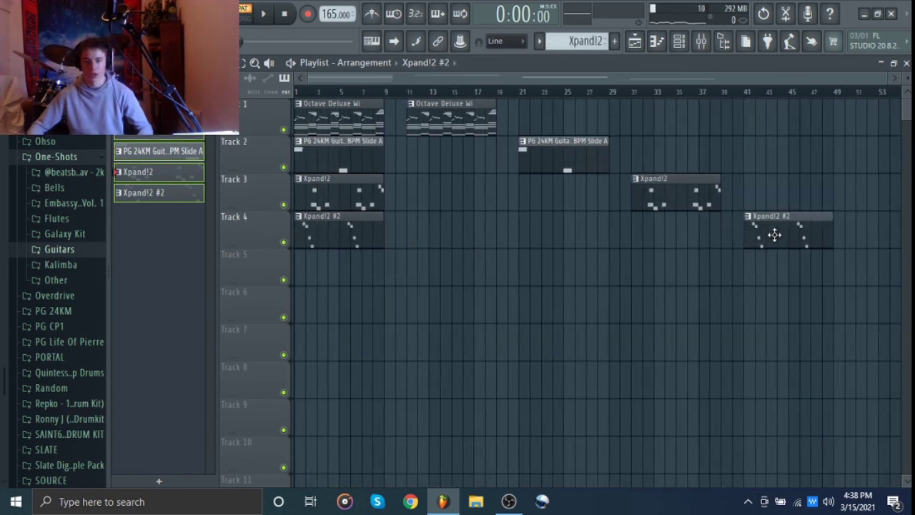
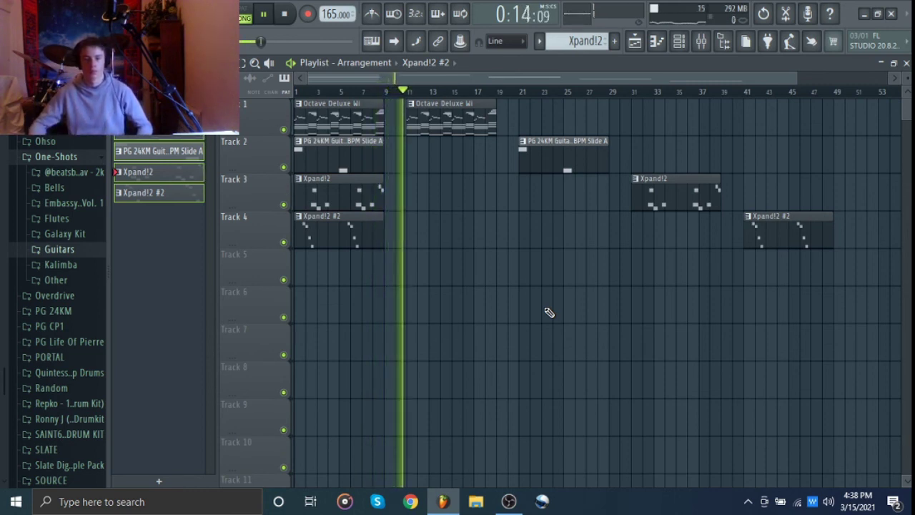
# Listen to the eight-bar melody in the playlist, stop playback, and review the clip layout.
pyautogui.press('space')
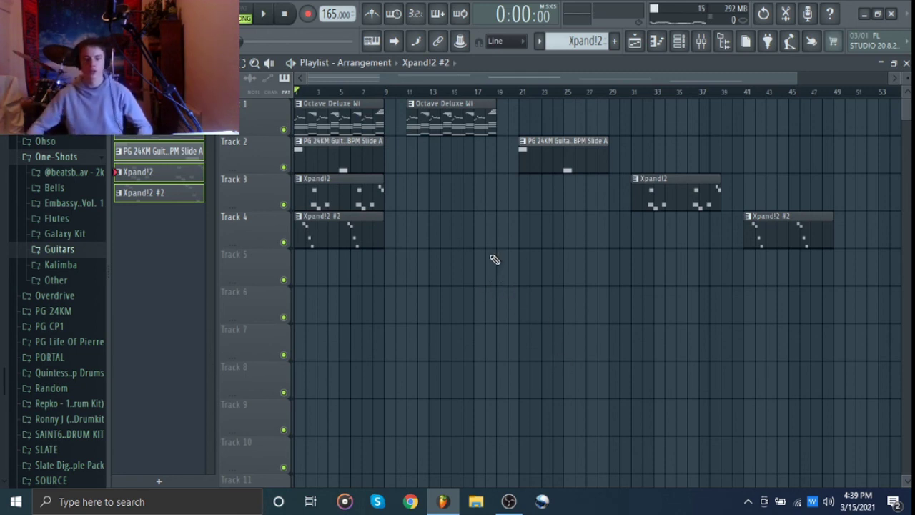
pyautogui.scroll(3, 254, 203)
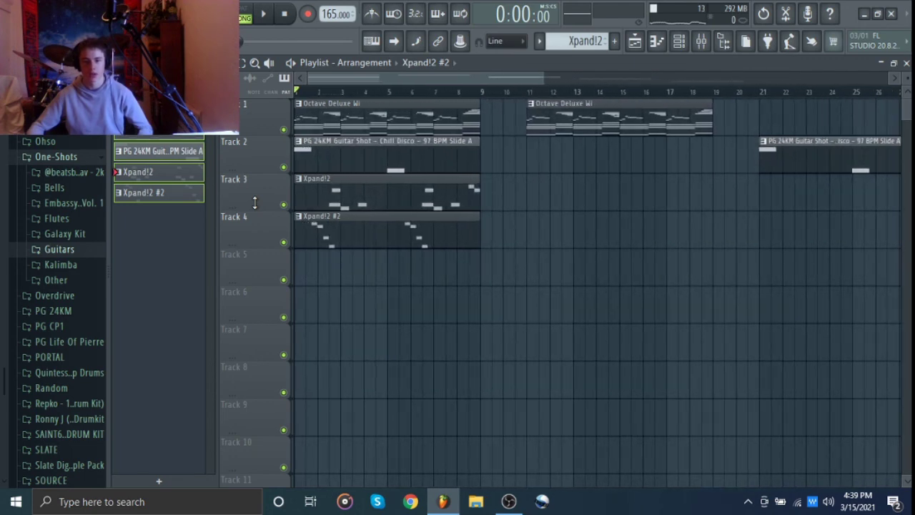
pyautogui.scroll(-4, 436, 284)
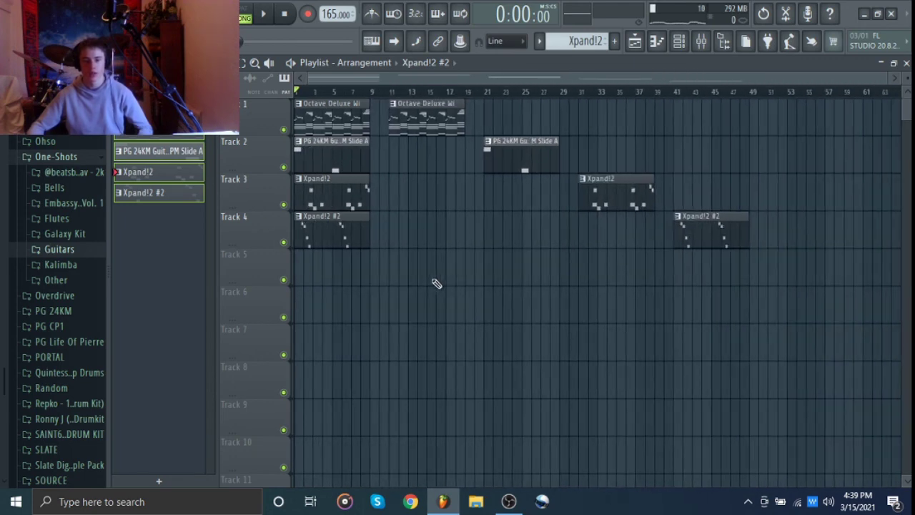